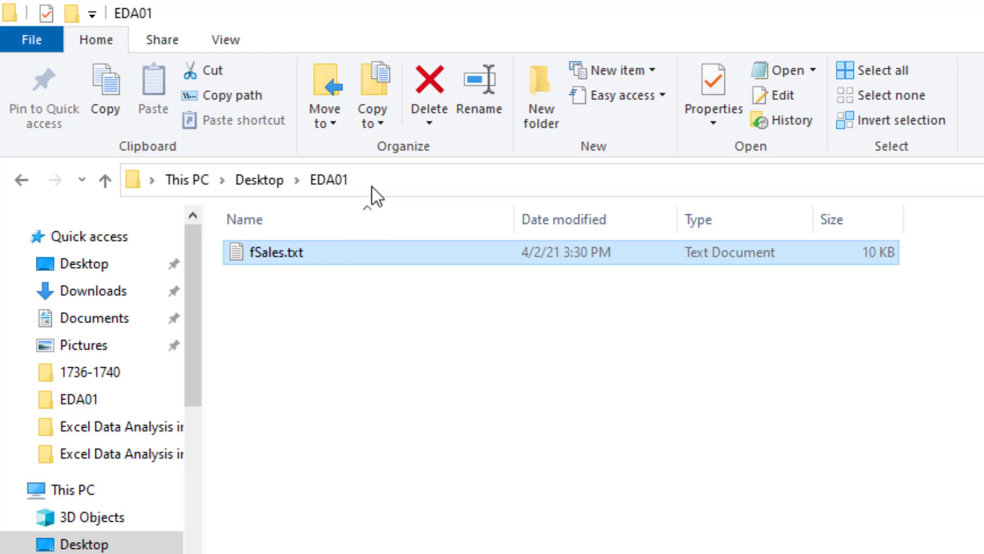
Check the EDA01 folder's path and open fSales.txt in Word to inspect its raw contents.
{"action": "left_click", "coordinate": [371, 183]}
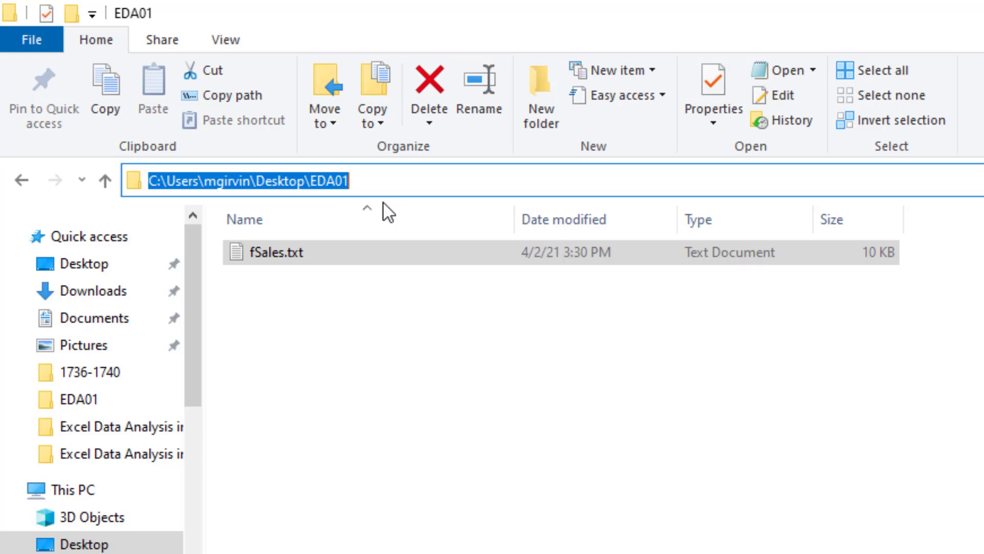
{"action": "left_click", "coordinate": [267, 251]}
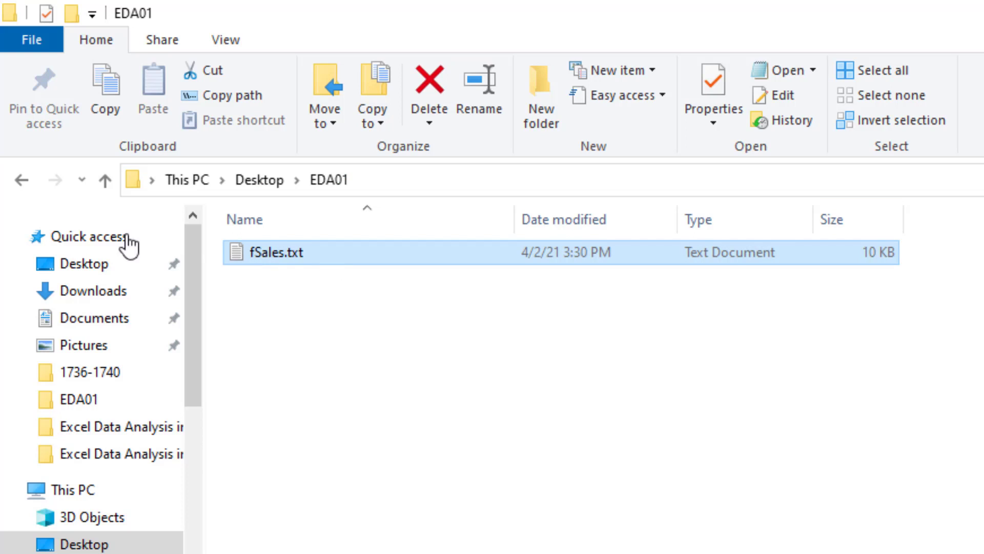
{"action": "right_click", "coordinate": [273, 260]}
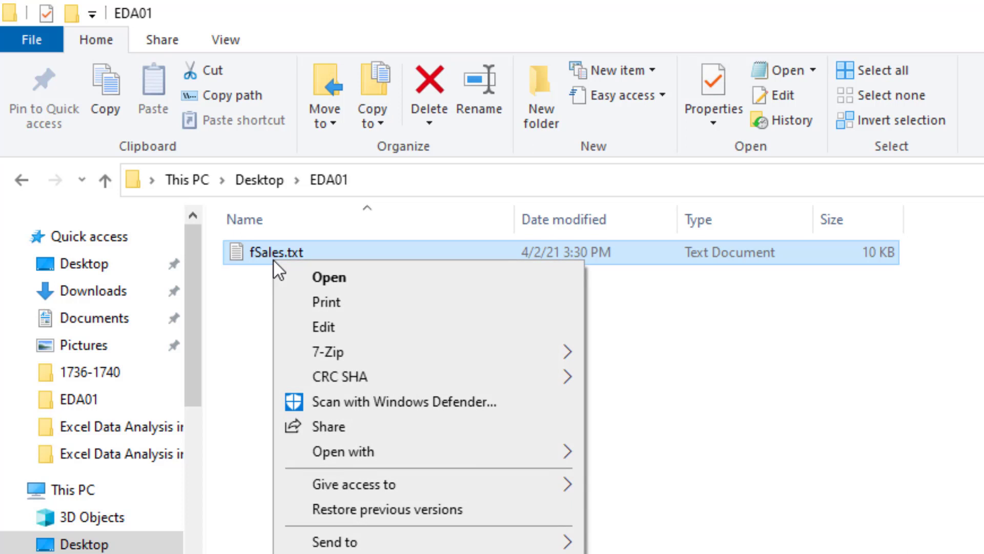
{"action": "mouse_move", "coordinate": [356, 455]}
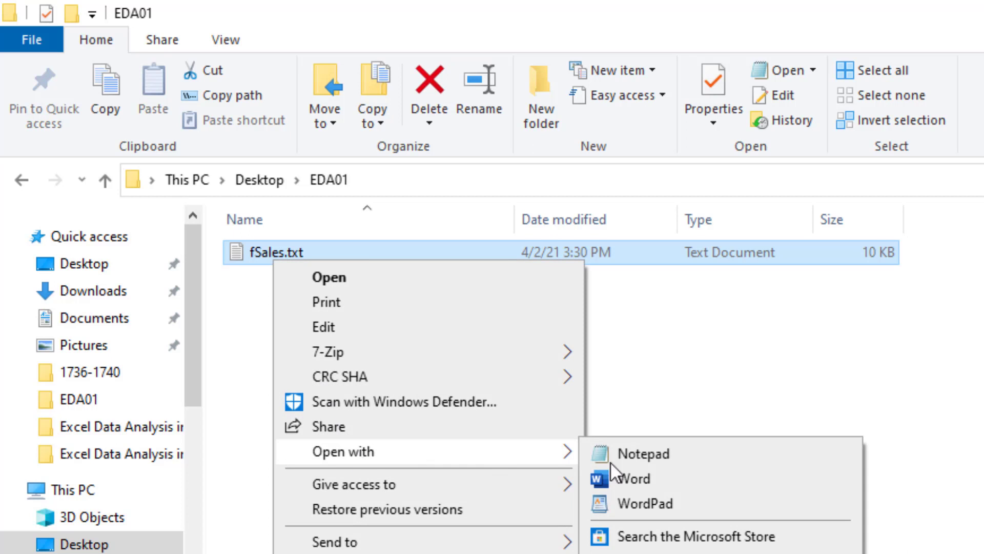
{"action": "left_click", "coordinate": [647, 479]}
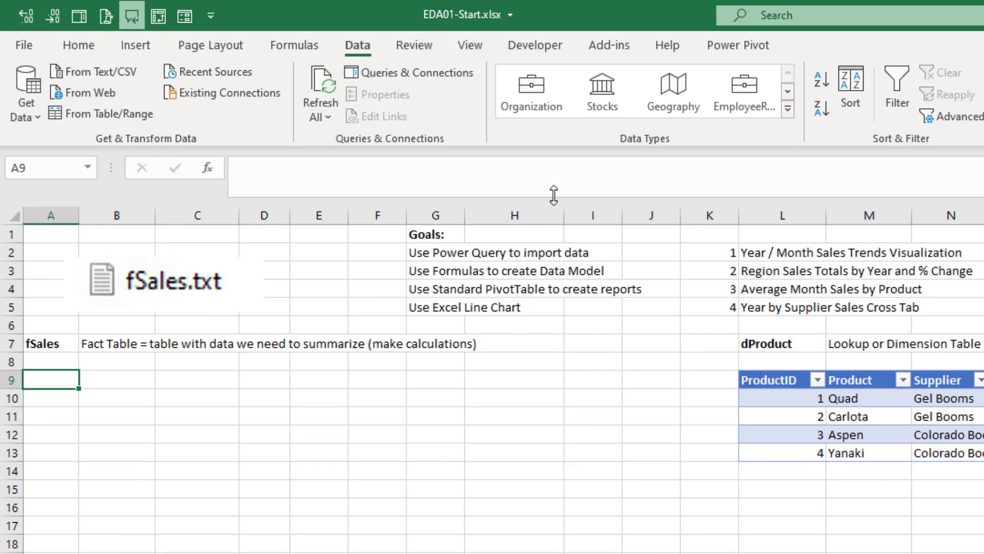
Import the text file fSales.txt from the EDA01 folder and open it for transformation in Power Query Editor.
{"action": "left_click", "coordinate": [750, 45]}
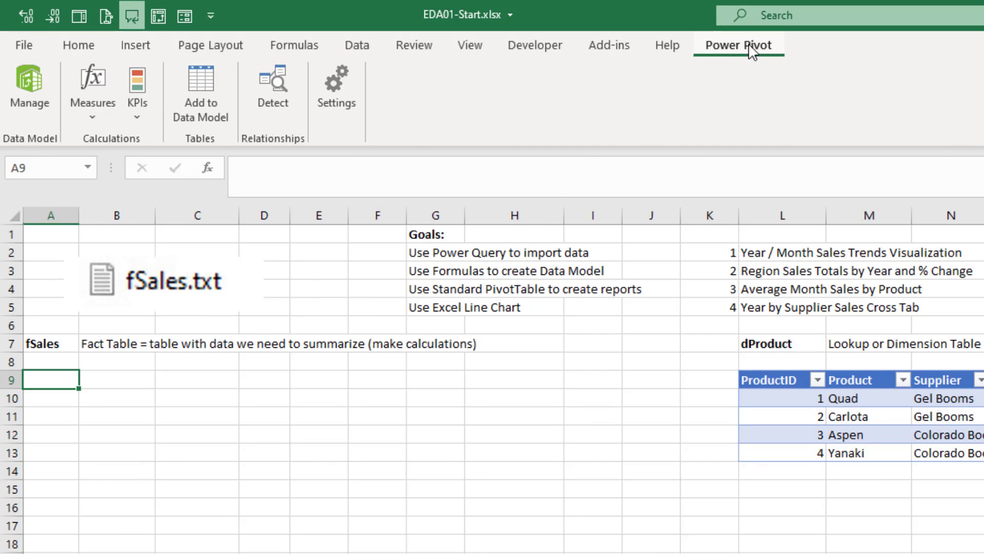
{"action": "left_click", "coordinate": [357, 49]}
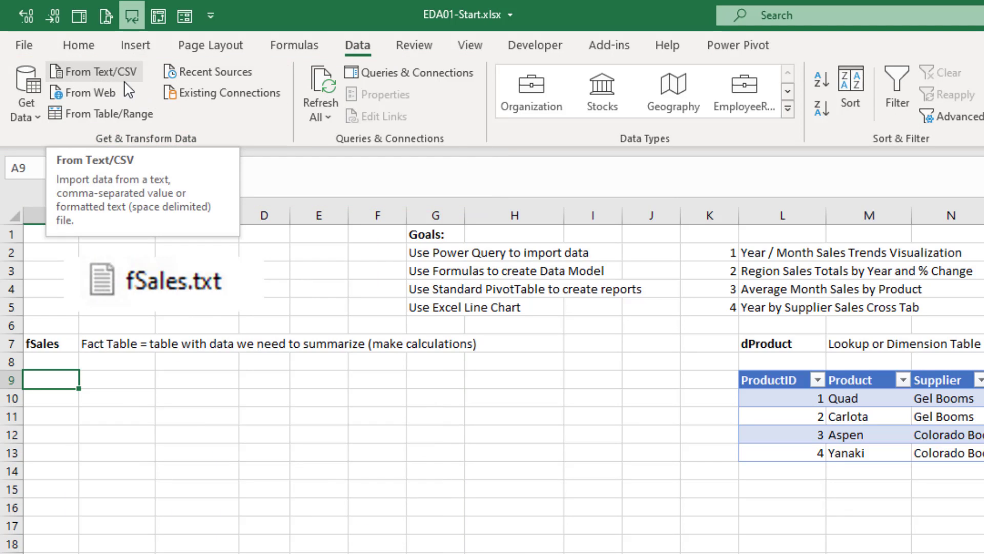
{"action": "left_click", "coordinate": [80, 75]}
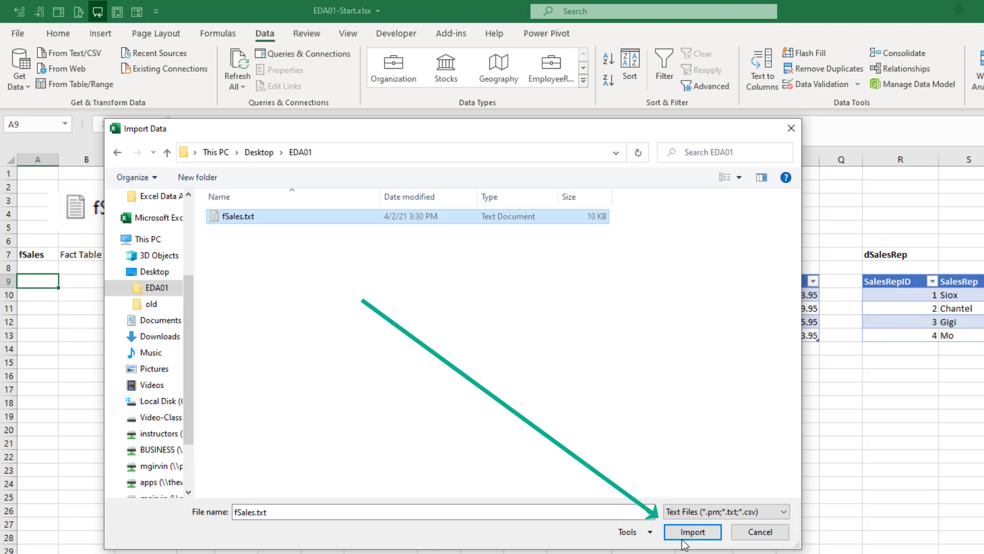
{"action": "left_click", "coordinate": [692, 531]}
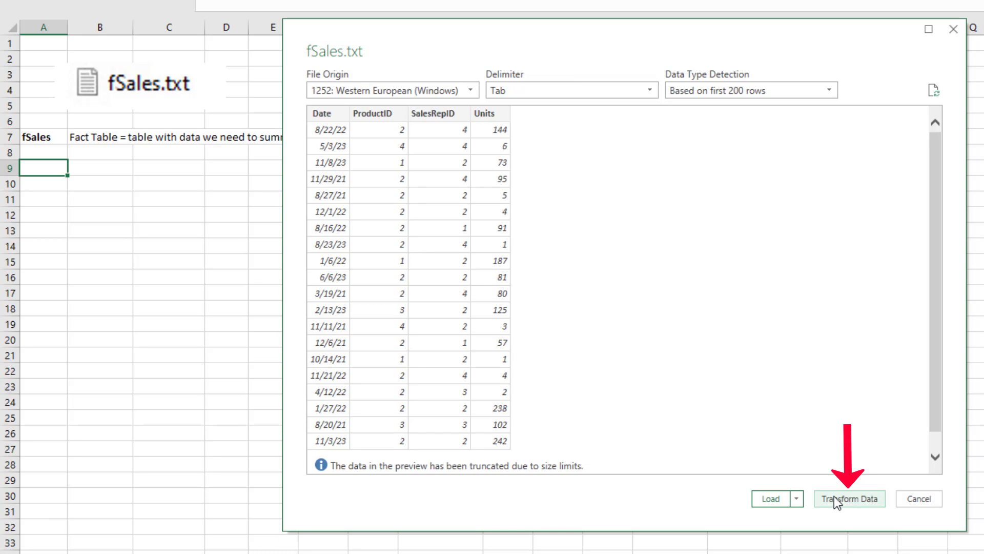
{"action": "left_click", "coordinate": [835, 496]}
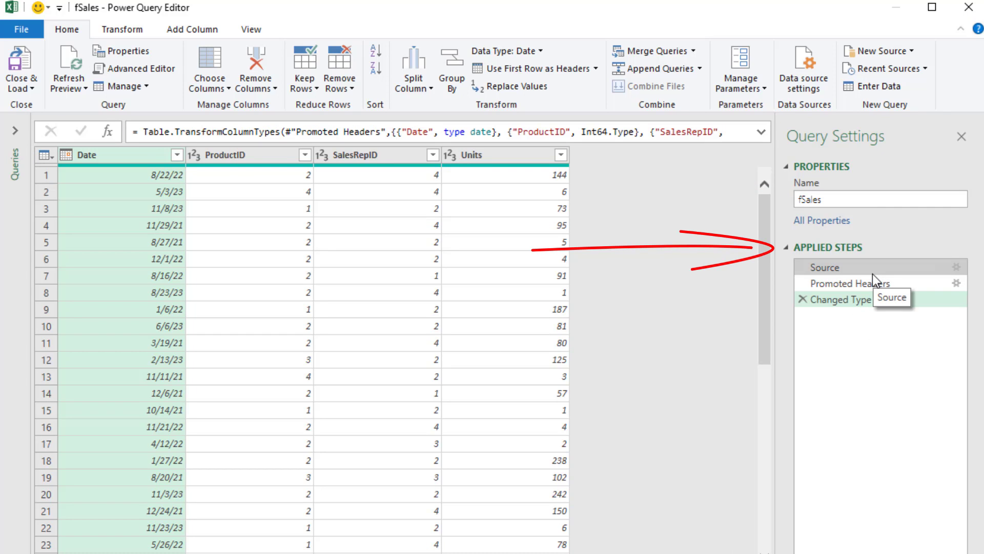
Review the Source, Promoted Headers and Changed Type steps of the fSales query, including the Source step's file settings.
{"action": "left_click", "coordinate": [873, 274]}
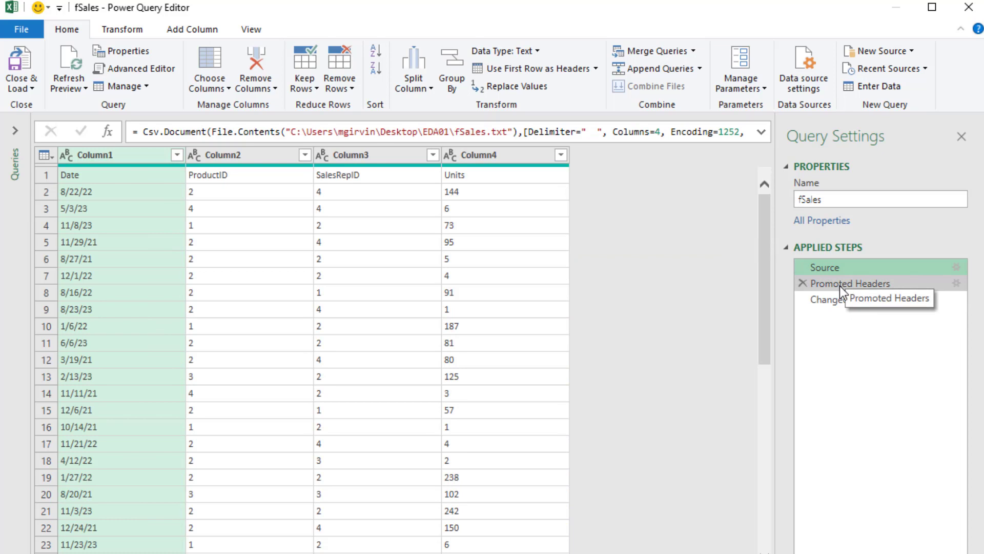
{"action": "left_click", "coordinate": [840, 285]}
{"action": "left_click", "coordinate": [837, 300]}
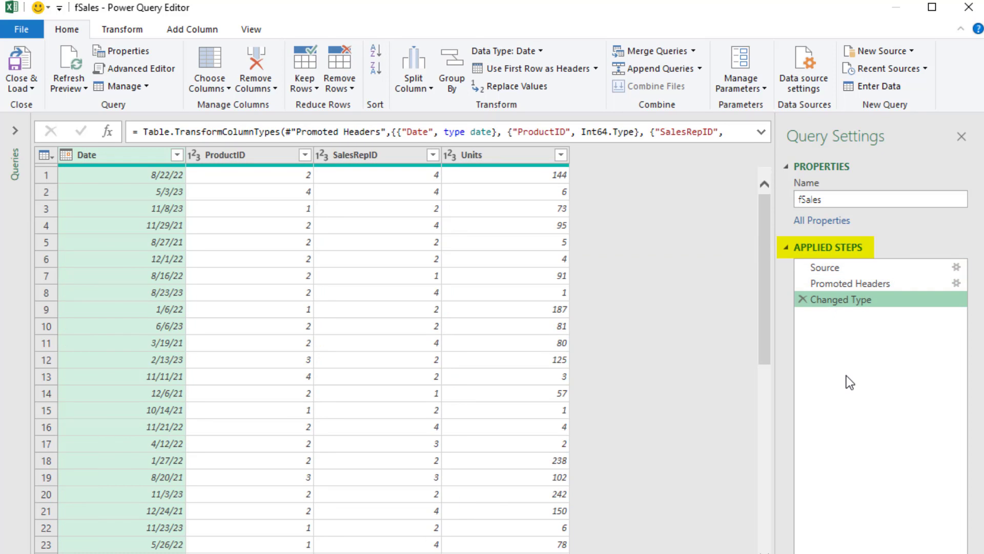
{"action": "left_click", "coordinate": [840, 269]}
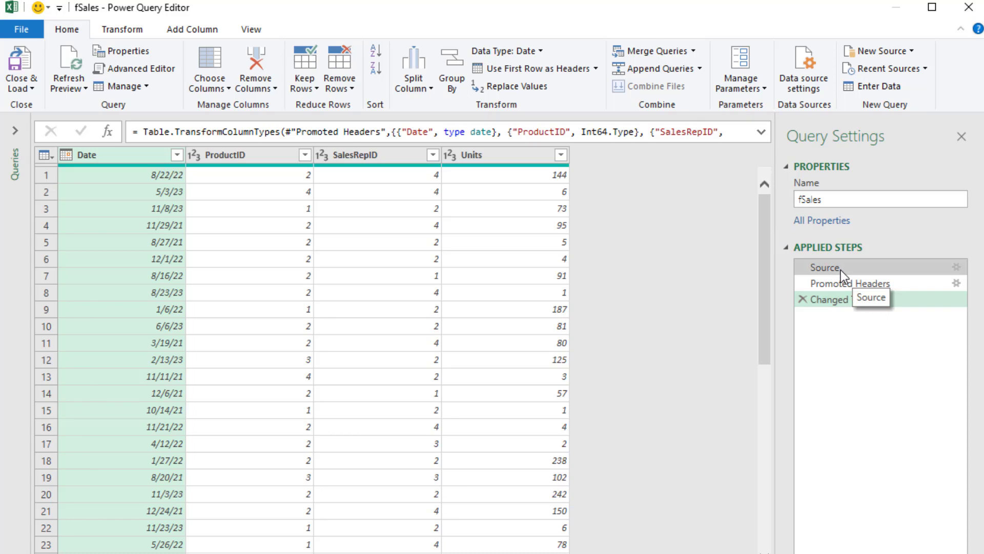
{"action": "left_click", "coordinate": [958, 268]}
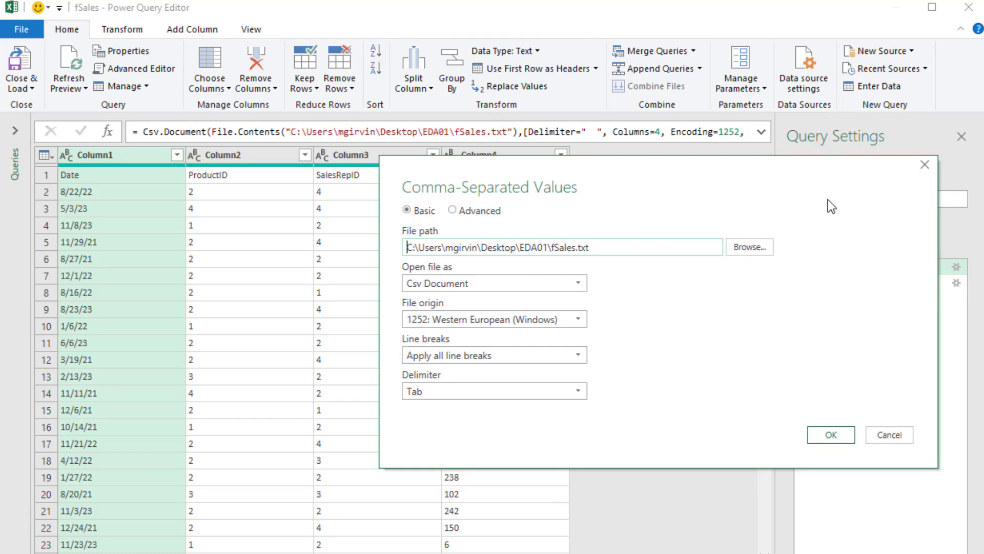
{"action": "left_click", "coordinate": [923, 165]}
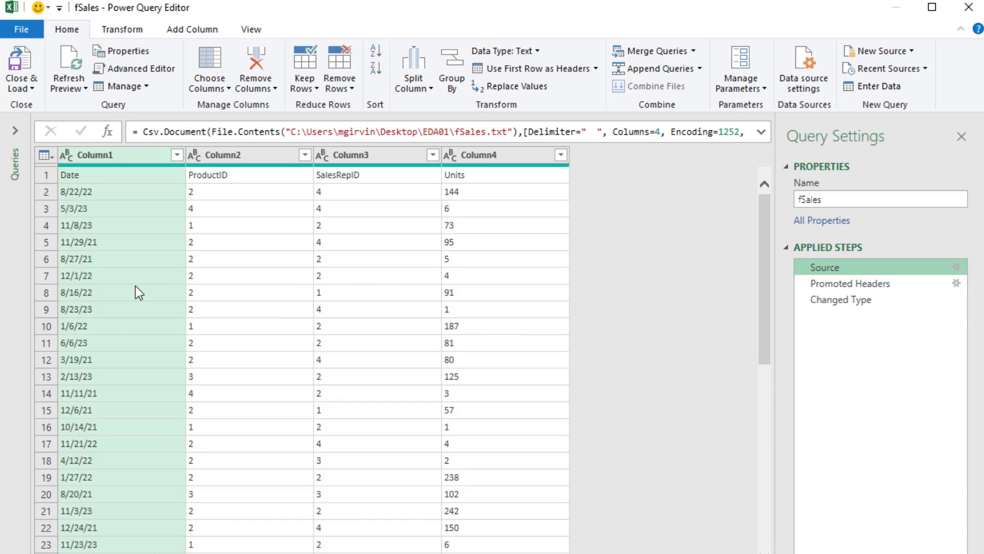
{"action": "left_click", "coordinate": [833, 283]}
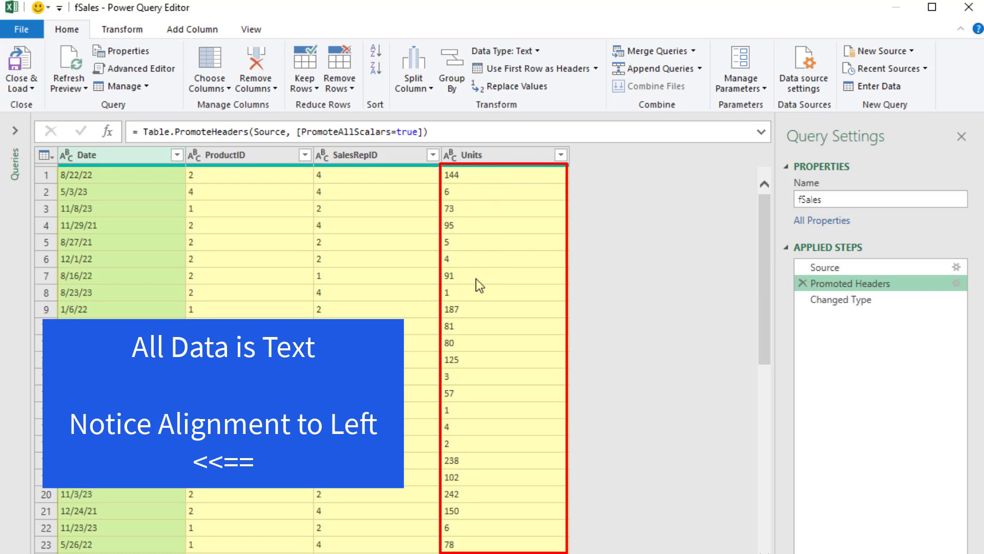
{"action": "left_click", "coordinate": [821, 301]}
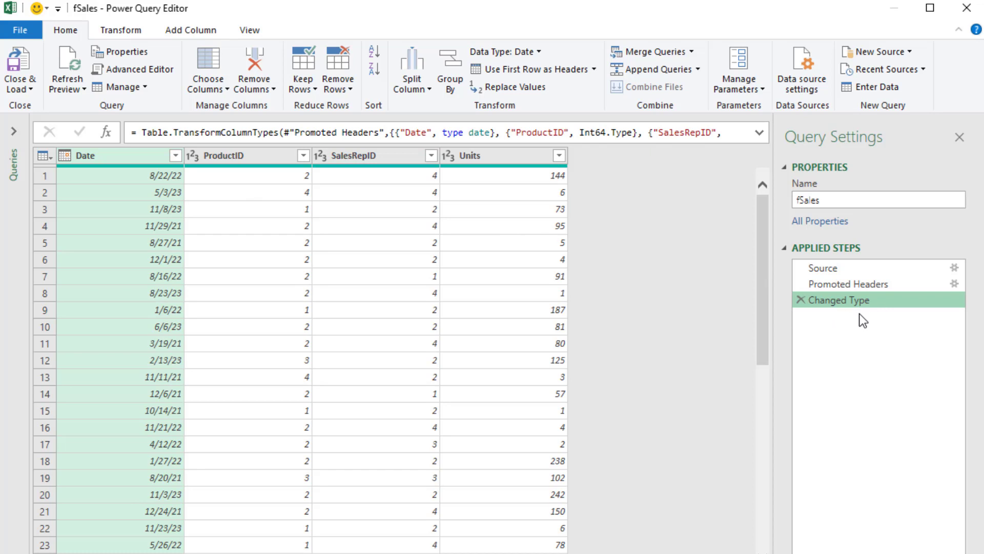
Check the data type options of the Date column and choose Whole Number for the ProductID column.
{"action": "left_click", "coordinate": [64, 156]}
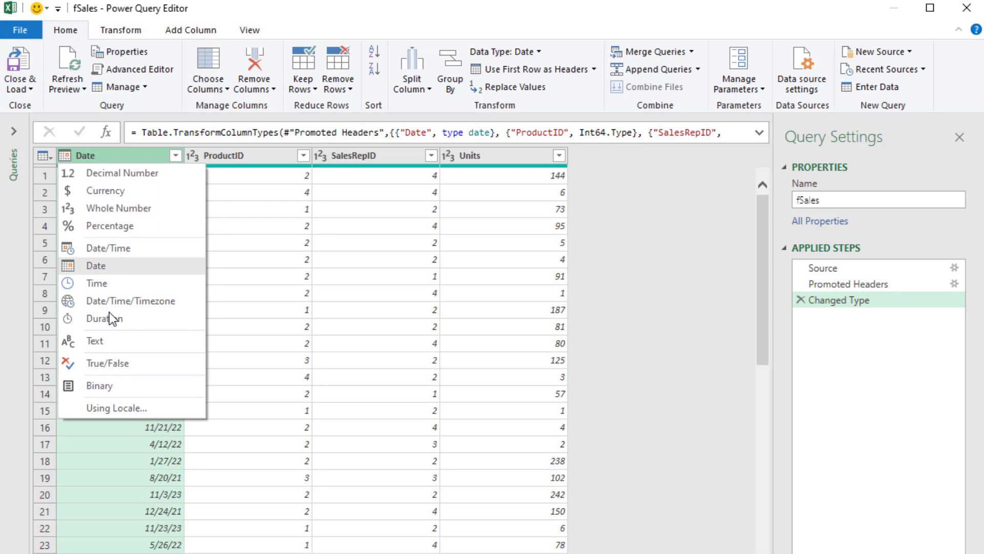
{"action": "key", "text": "Escape"}
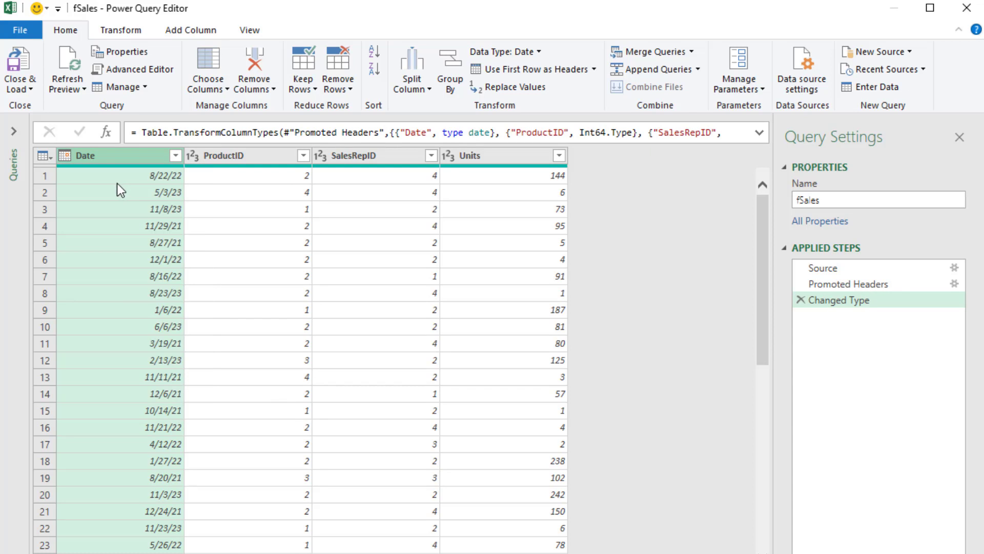
{"action": "left_click", "coordinate": [192, 155]}
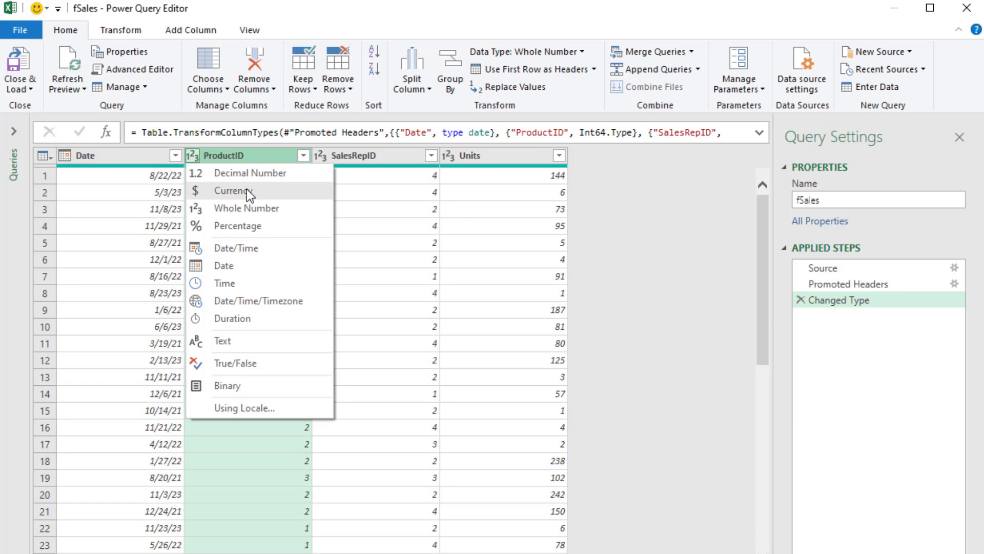
{"action": "left_click", "coordinate": [278, 210]}
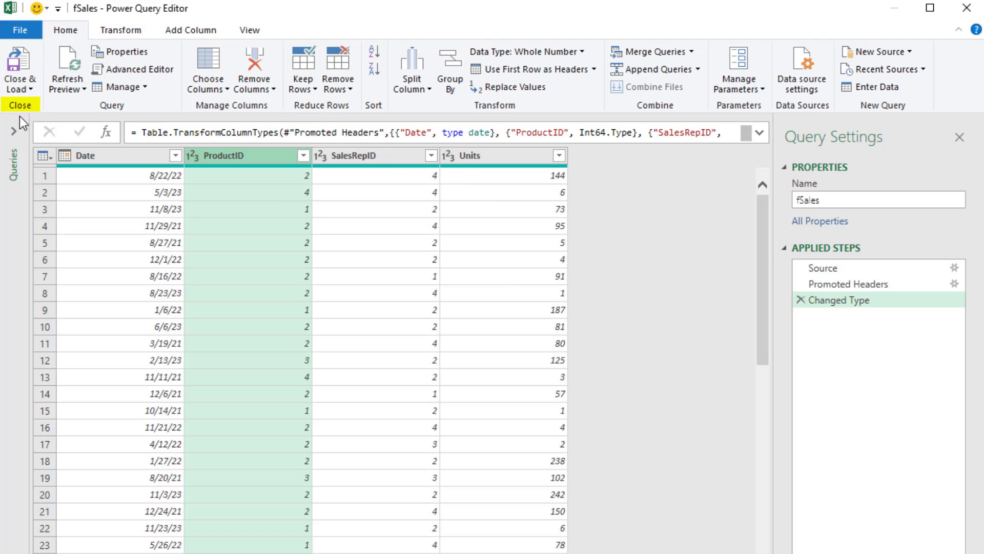
Close the editor and load the fSales query as a table on the existing worksheet at cell A9.
{"action": "left_click", "coordinate": [31, 90]}
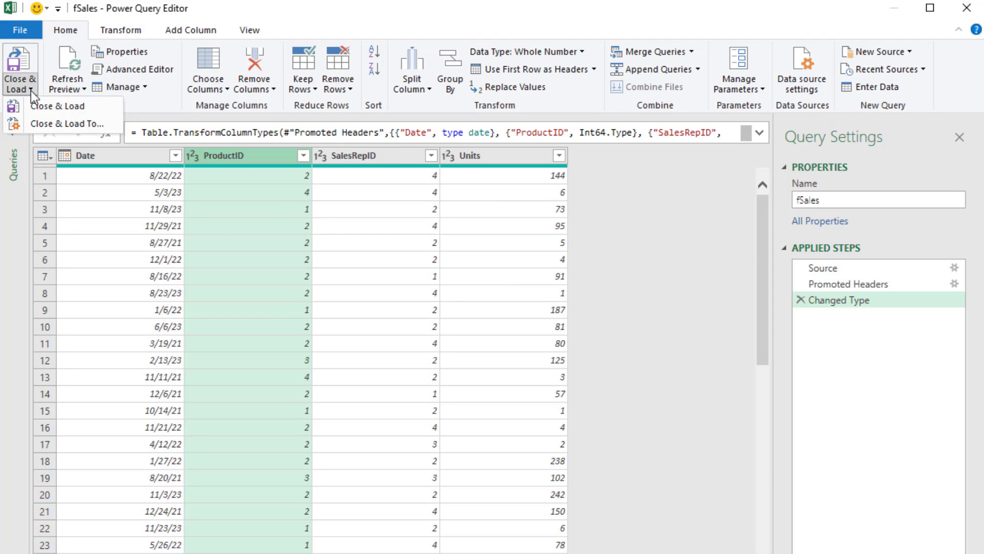
{"action": "left_click", "coordinate": [33, 124]}
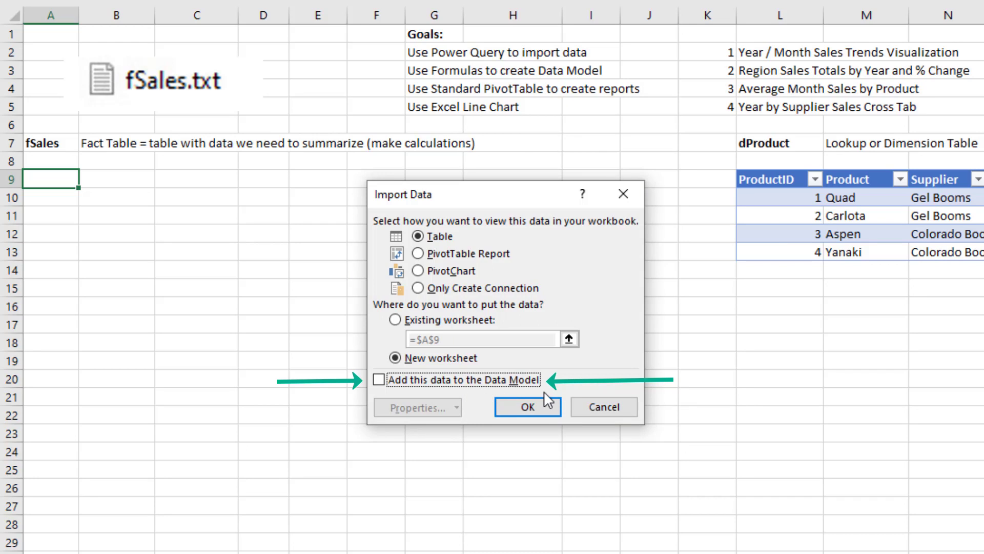
{"action": "left_click", "coordinate": [395, 319]}
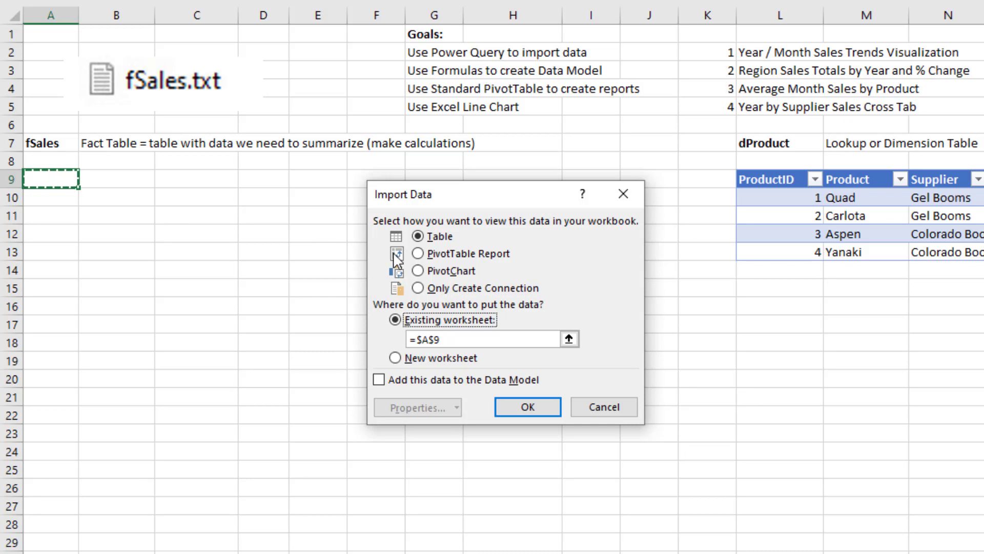
{"action": "left_click", "coordinate": [528, 407]}
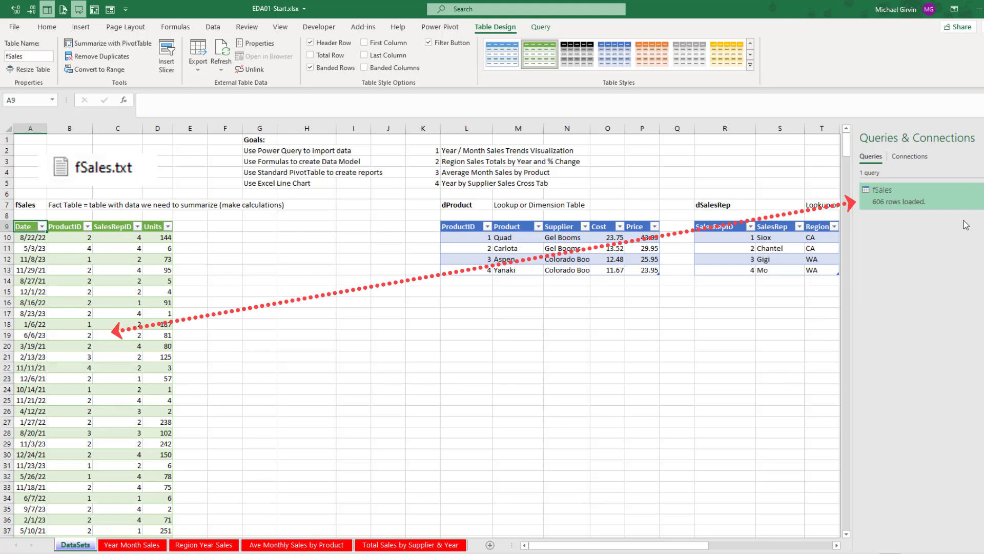
Look over the loaded fSales query and display the workbook's list of queries and connections.
{"action": "mouse_move", "coordinate": [966, 200]}
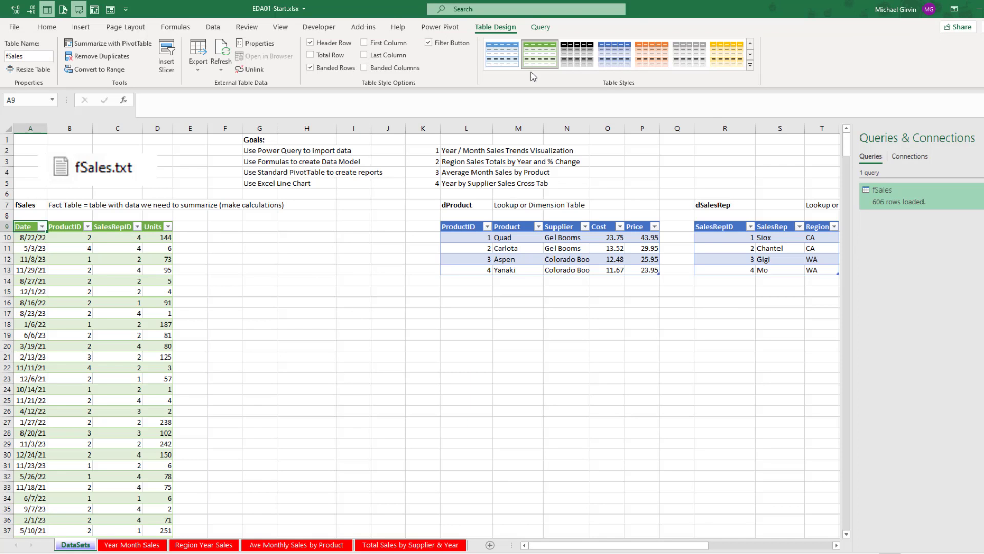
{"action": "left_click", "coordinate": [213, 27]}
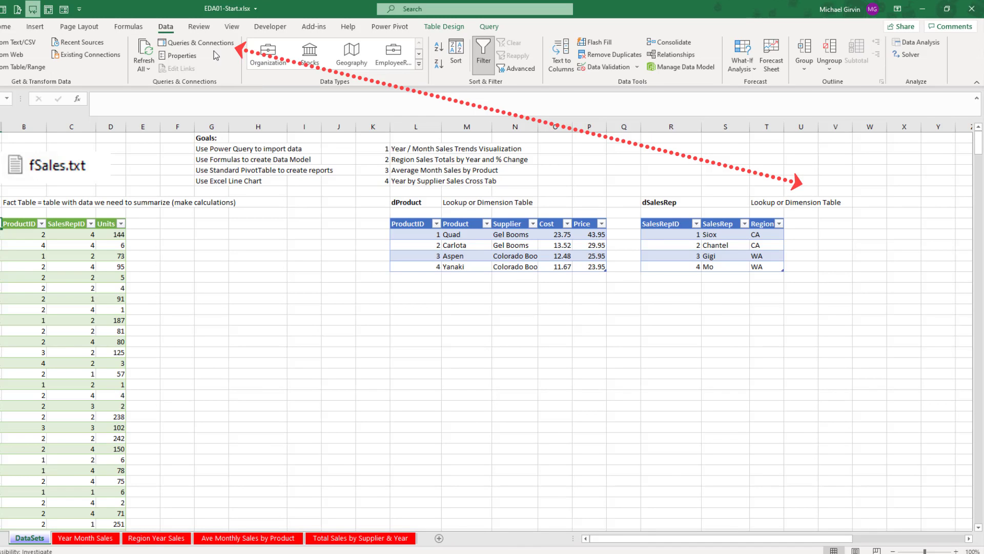
{"action": "left_click", "coordinate": [210, 45]}
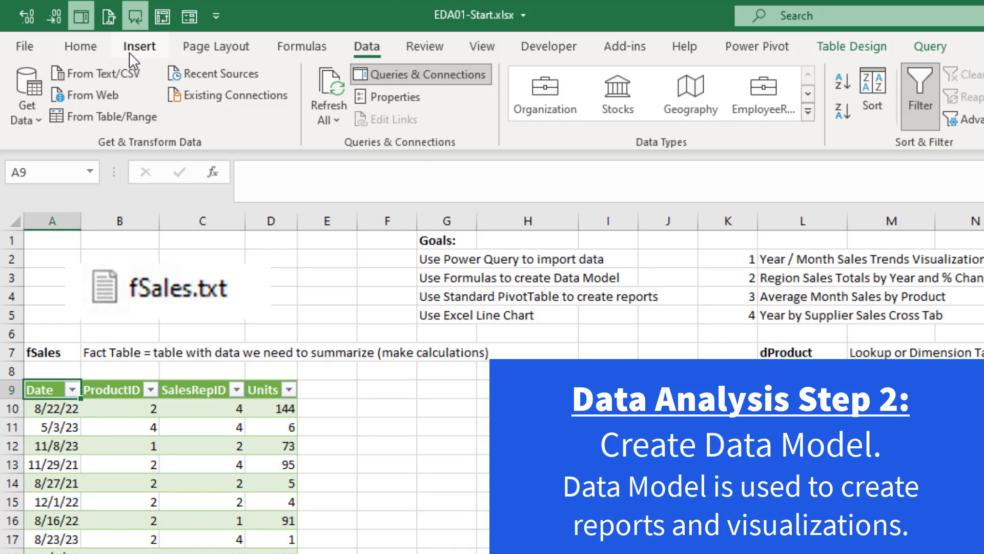
{"action": "left_click", "coordinate": [129, 50]}
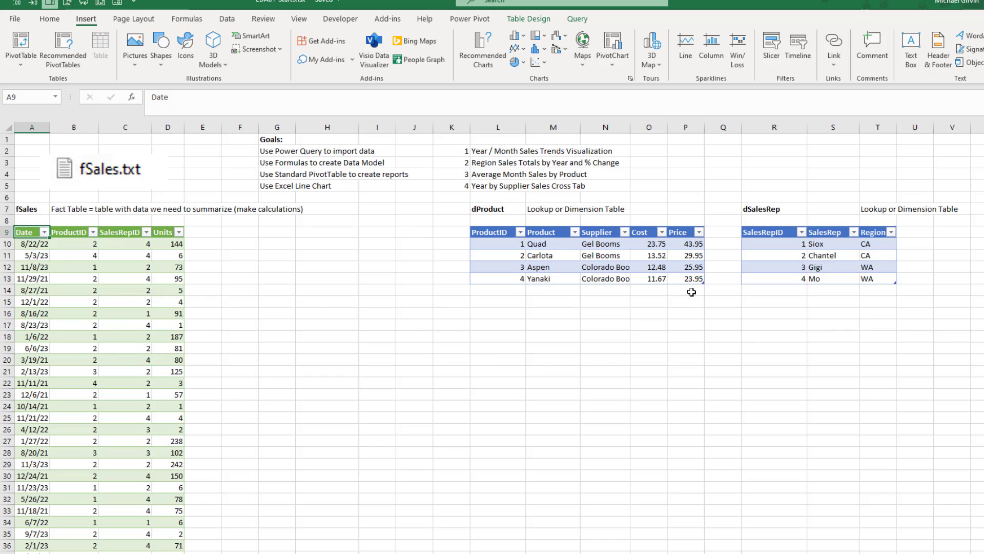
Add a new column with the header Sale to the fSales table in cell E9.
{"action": "left_click", "coordinate": [202, 232]}
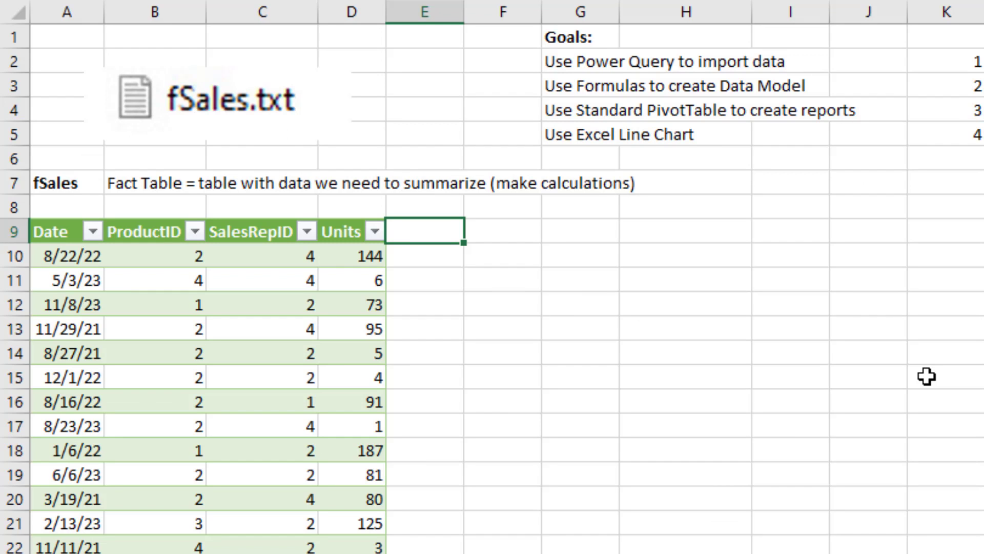
{"action": "type", "text": "Sale"}
{"action": "key", "text": "Return"}
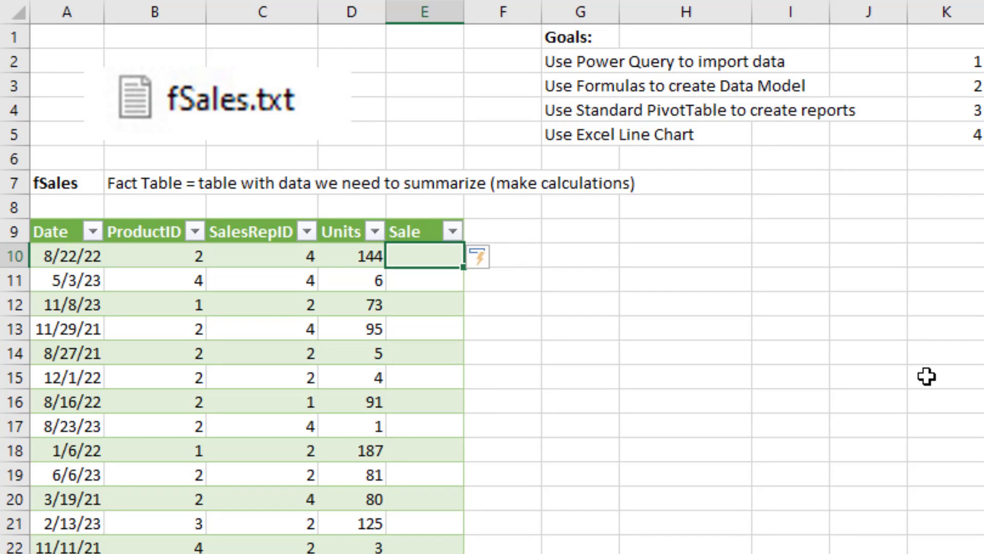
{"action": "type", "text": "=vl"}
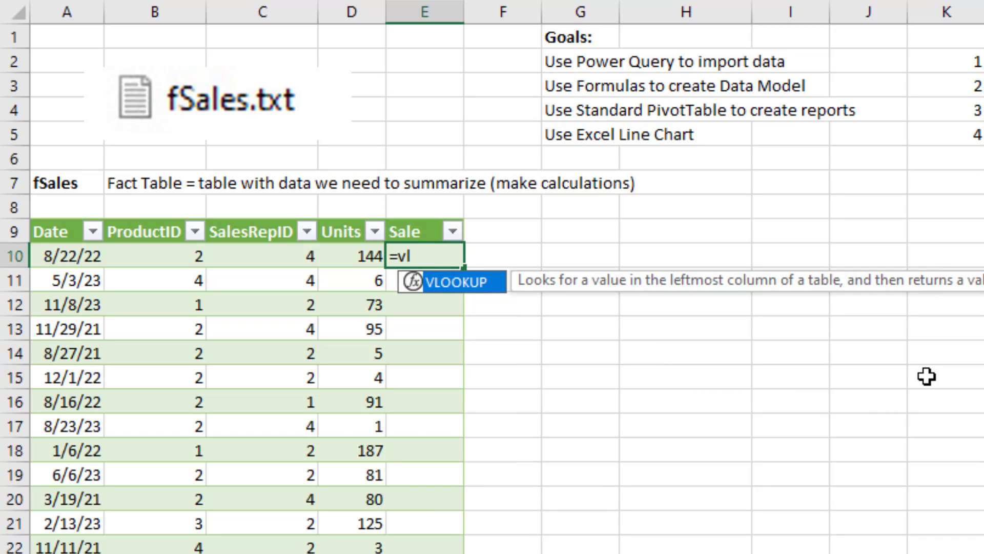
{"action": "key", "text": "Tab"}
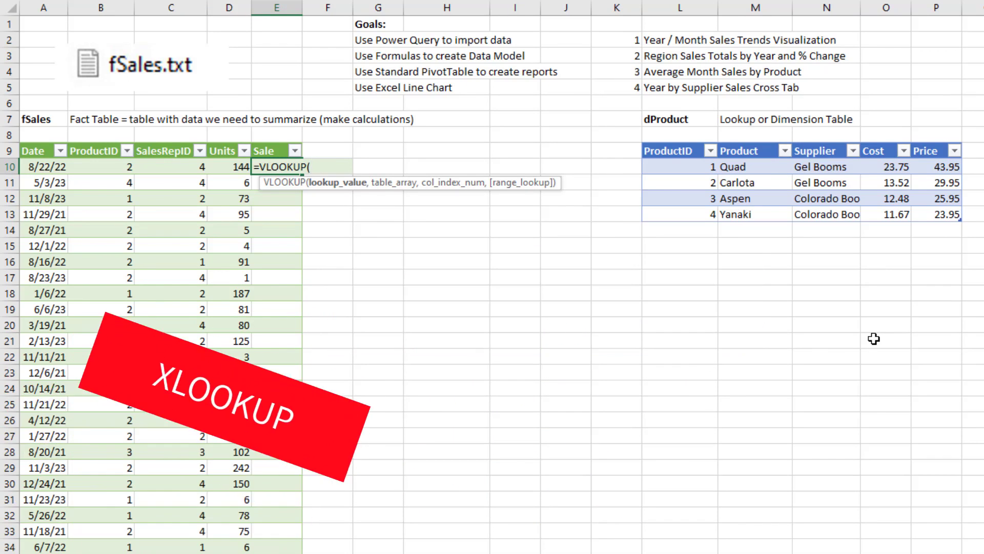
{"action": "key", "text": "Escape"}
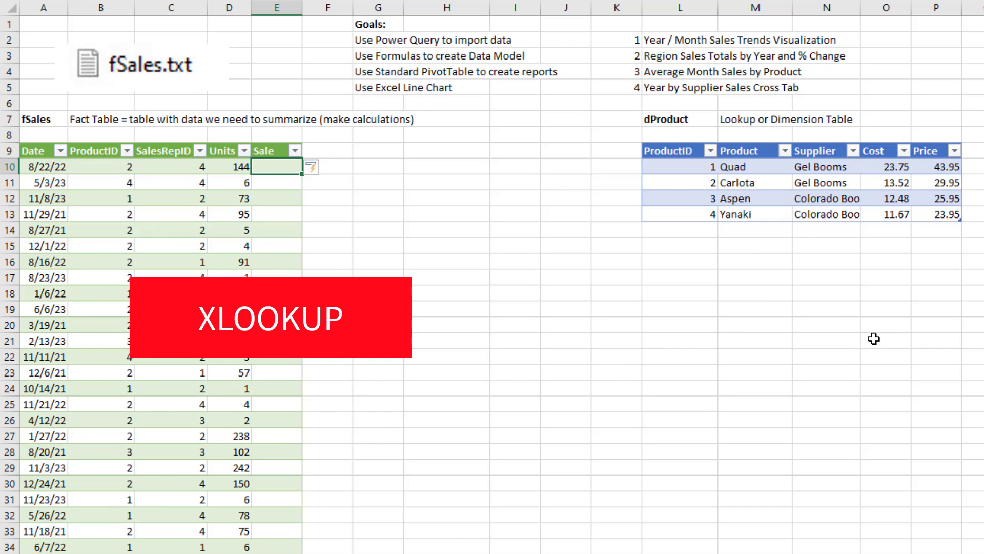
{"action": "type", "text": "=x"}
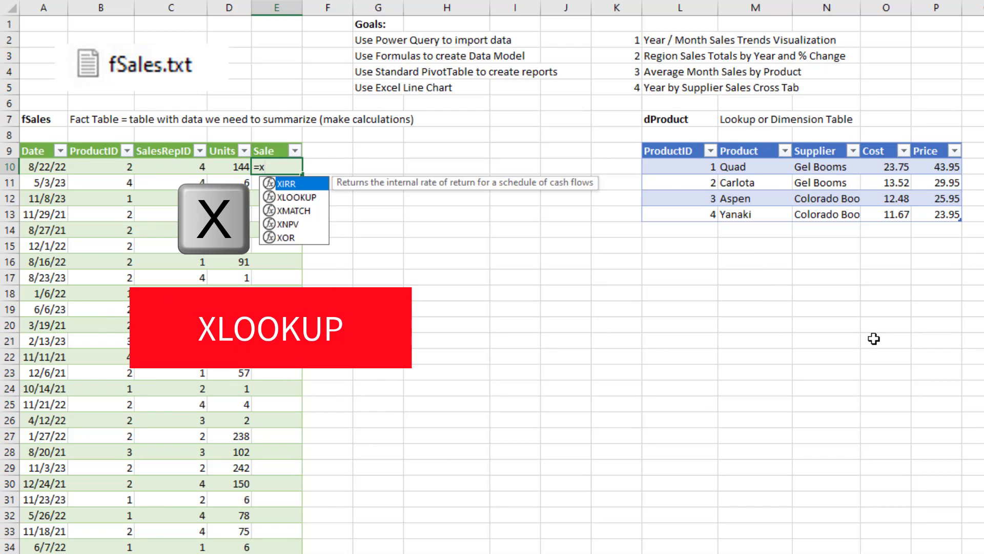
{"action": "type", "text": "l"}
{"action": "key", "text": "Tab"}
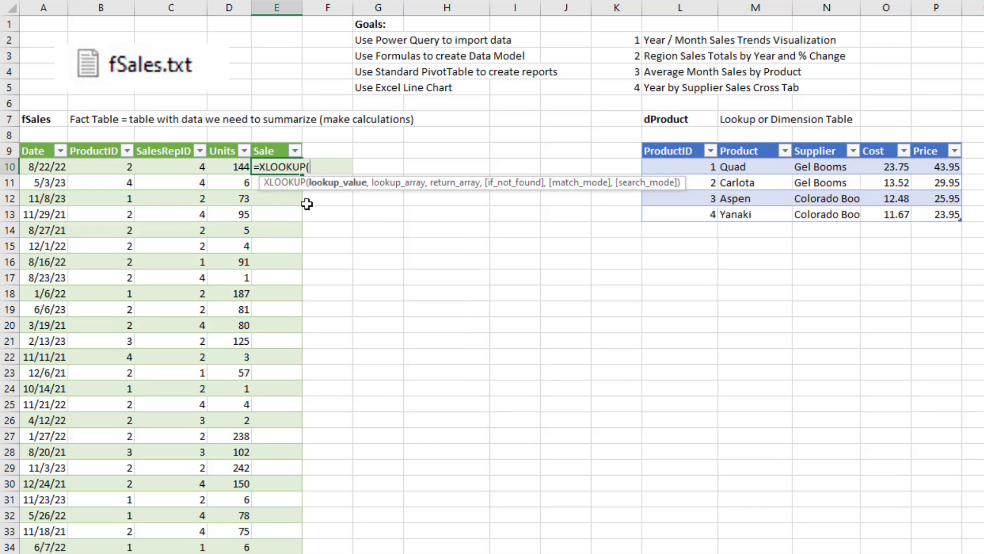
{"action": "left_click", "coordinate": [123, 167]}
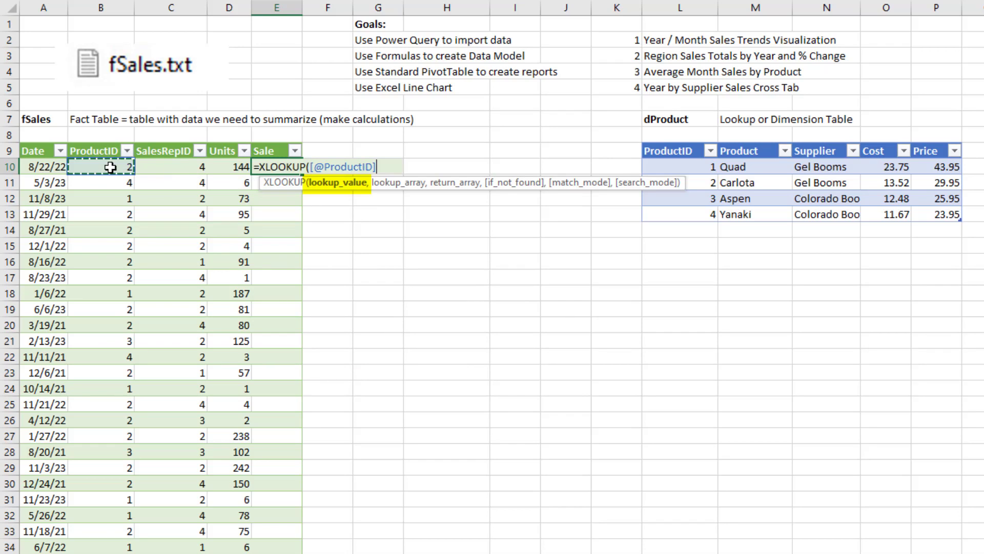
{"action": "type", "text": ","}
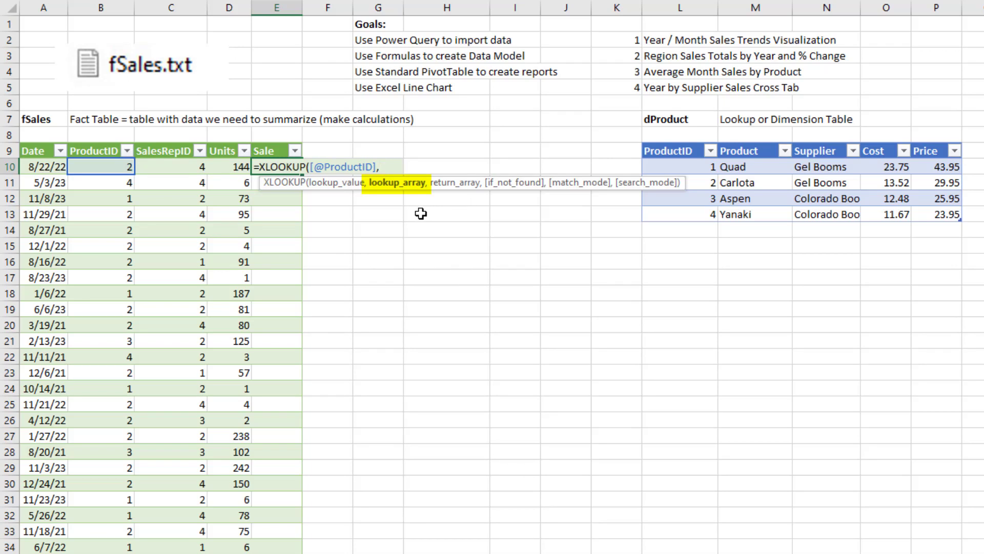
{"action": "left_click_drag", "start_coordinate": [690, 166], "coordinate": [690, 214]}
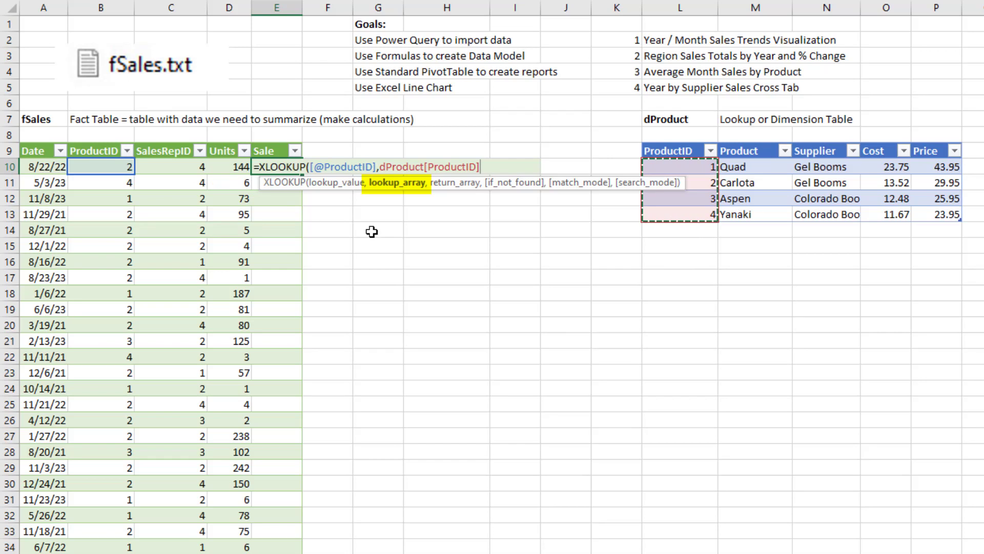
{"action": "type", "text": ","}
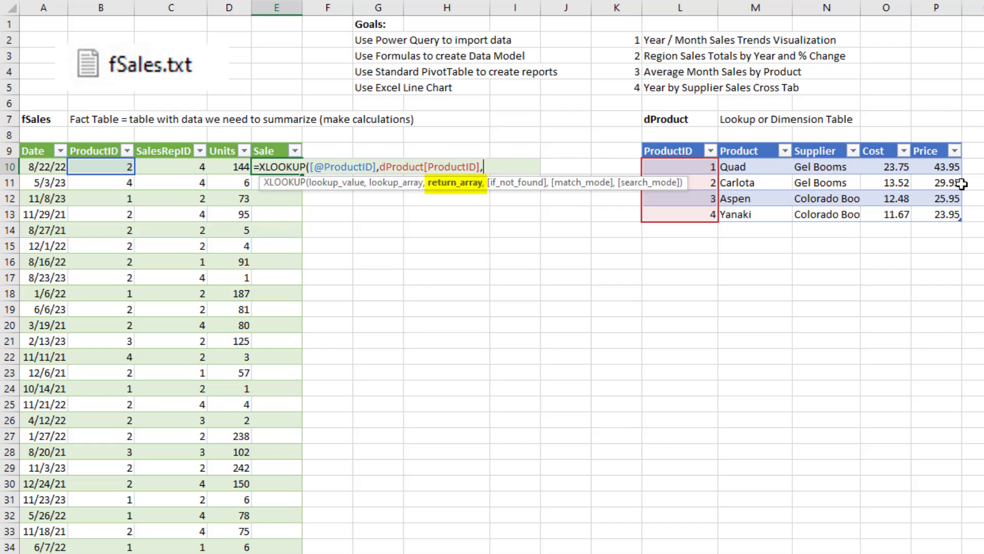
{"action": "left_click", "coordinate": [938, 139]}
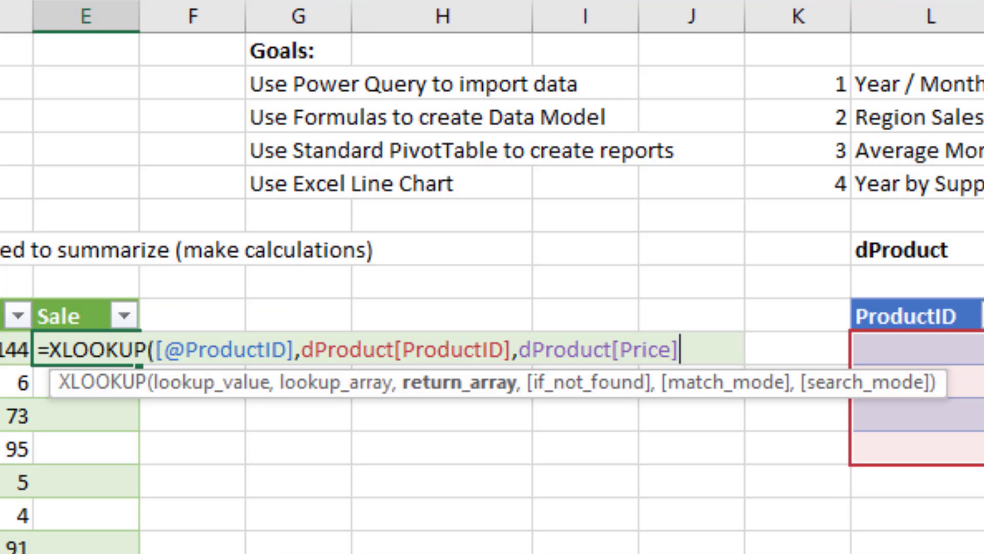
Check the optional if_not_found, match_mode and search_mode arguments of the XLOOKUP, and leave them out of the formula.
{"action": "type", "text": ","}
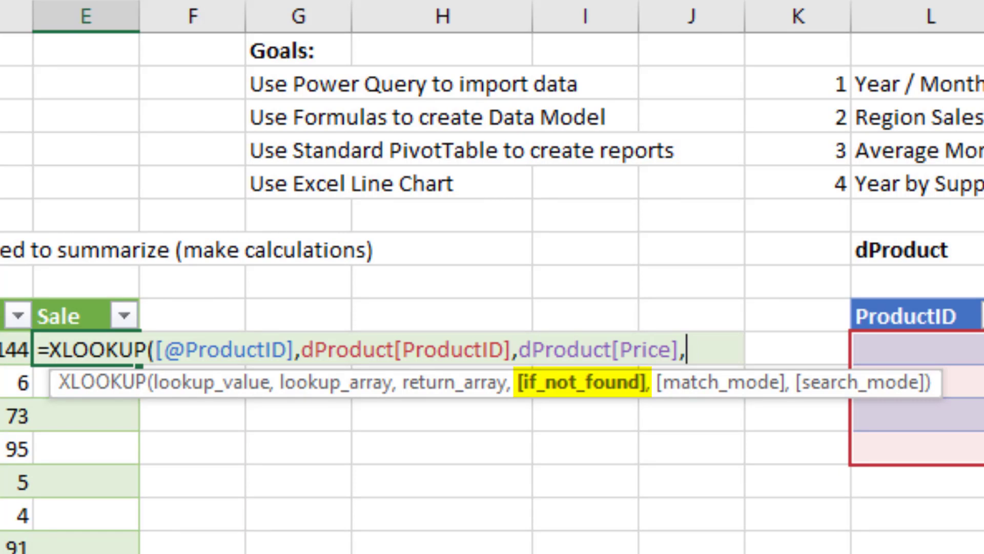
{"action": "type", "text": ","}
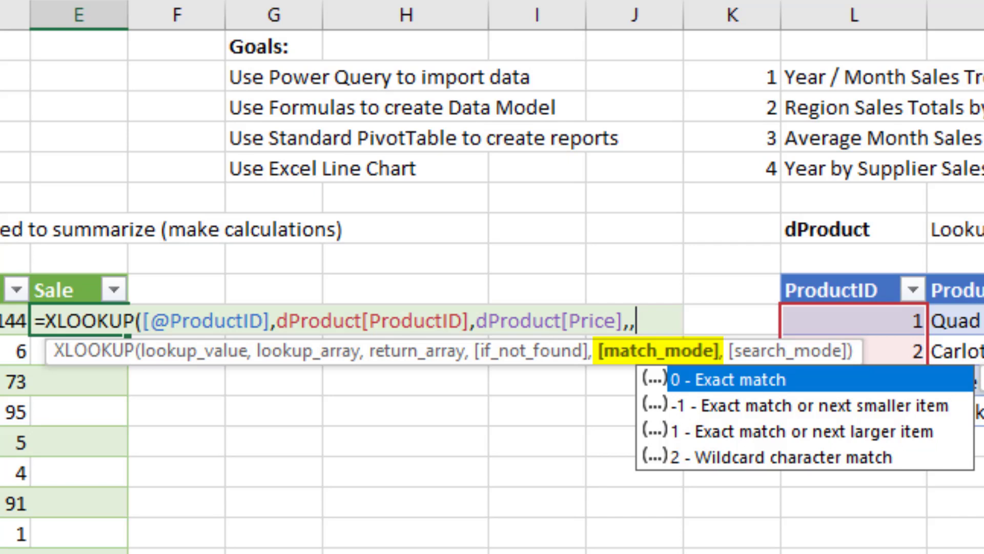
{"action": "type", "text": ","}
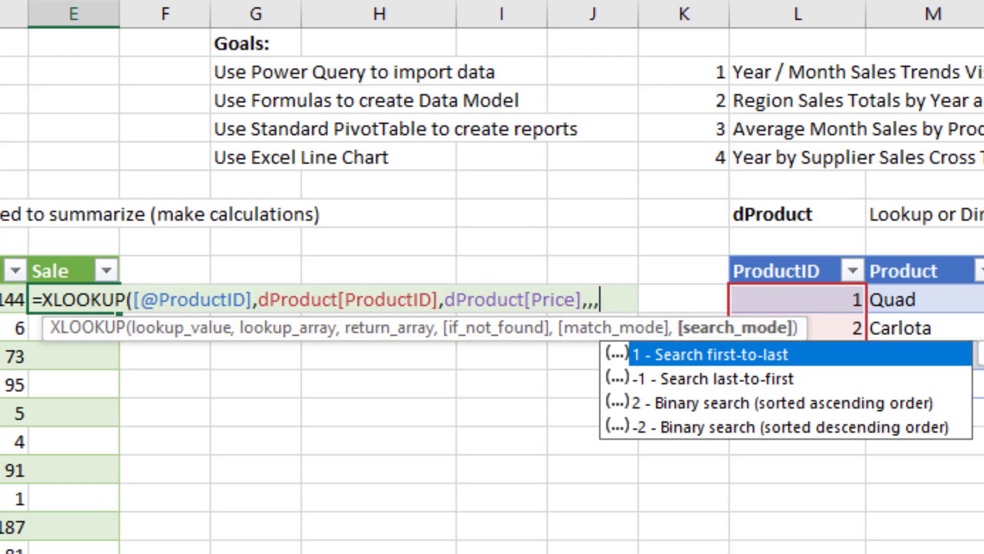
{"action": "key", "text": "BackSpace"}
{"action": "key", "text": "BackSpace"}
{"action": "key", "text": "BackSpace"}
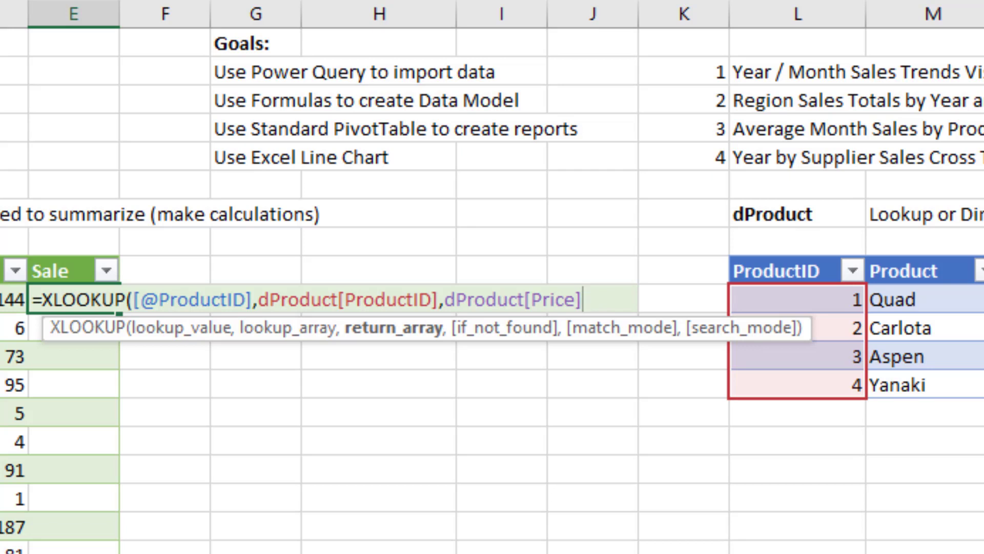
{"action": "type", "text": ")"}
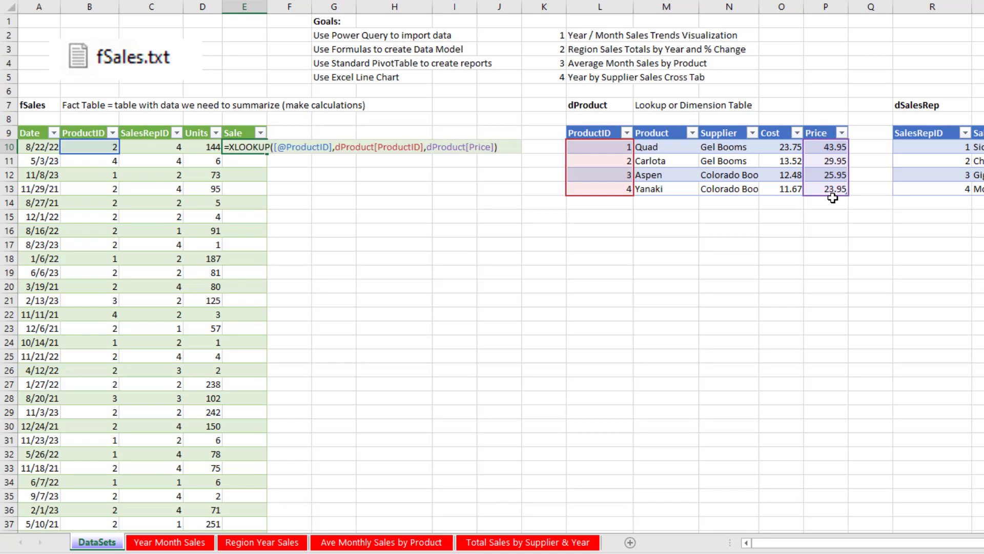
{"action": "key", "text": "Return"}
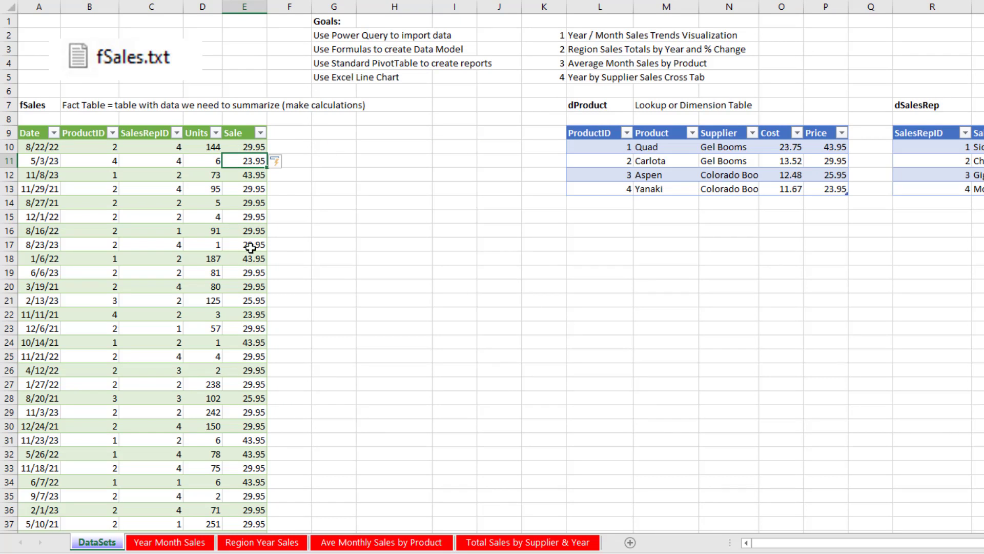
{"action": "left_click", "coordinate": [245, 144]}
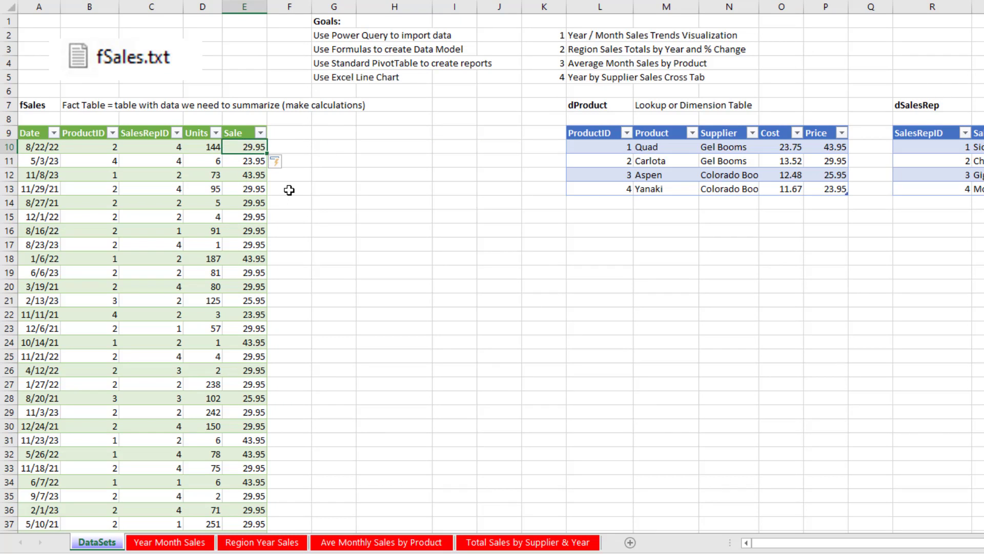
{"action": "key", "text": "F2"}
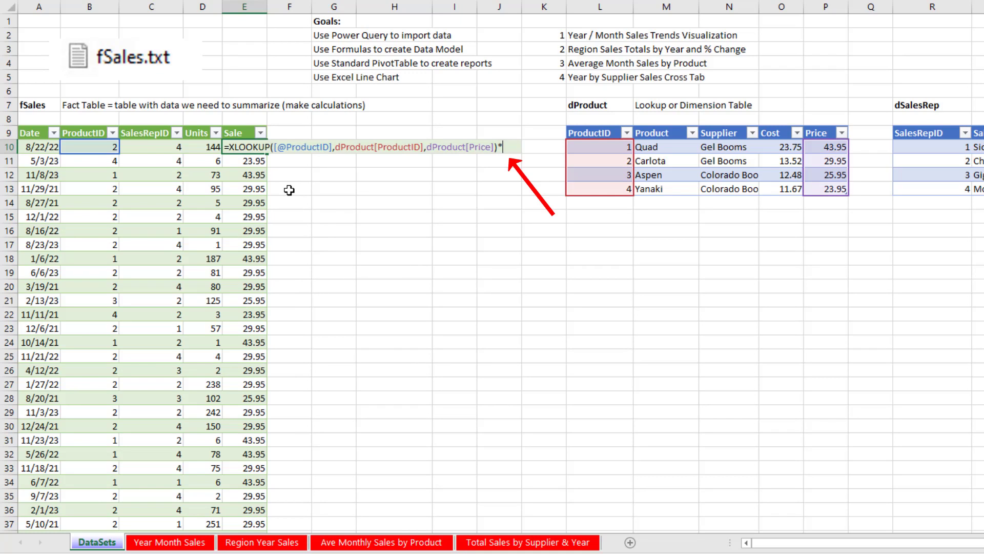
{"action": "type", "text": "*"}
{"action": "left_click", "coordinate": [206, 146]}
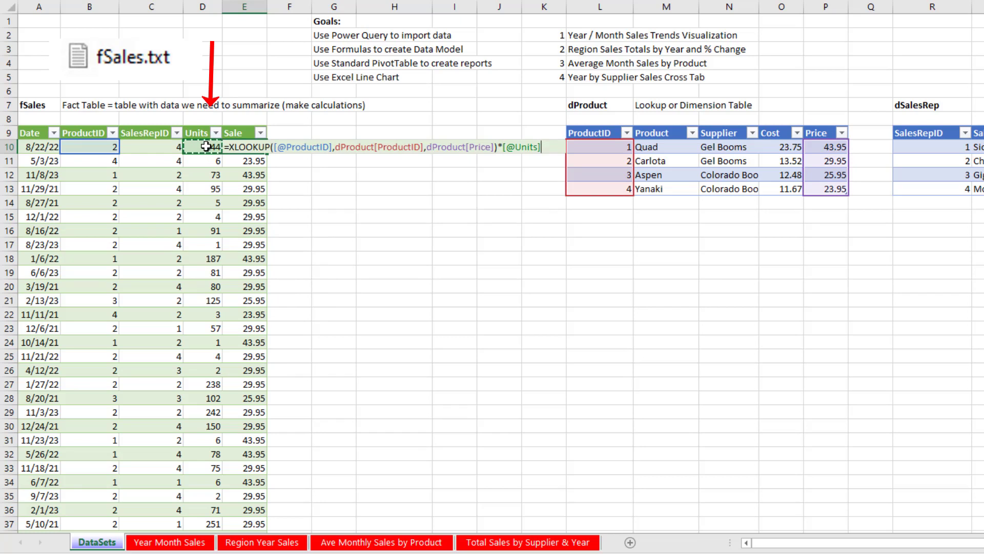
{"action": "key", "text": "Return"}
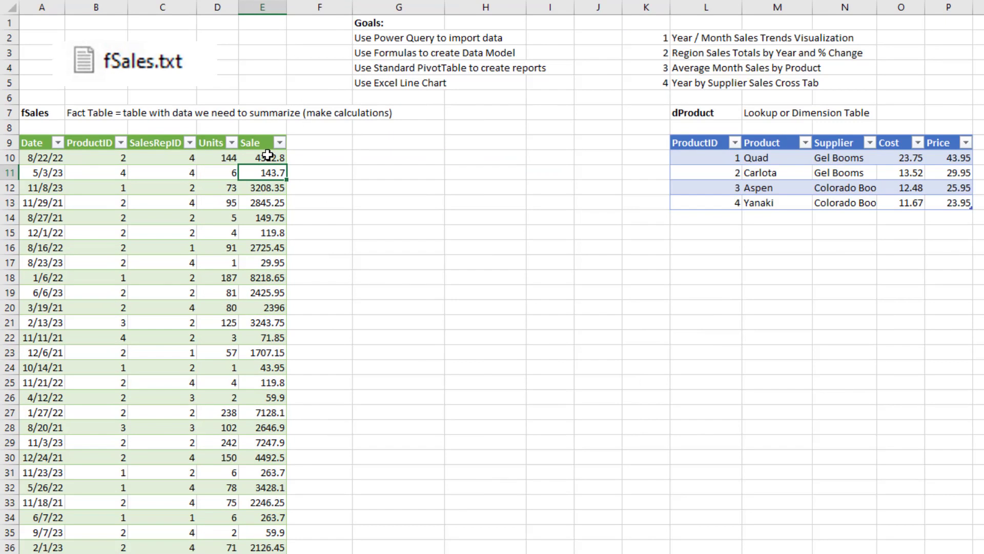
{"action": "left_click", "coordinate": [249, 145]}
{"action": "key", "text": "F2"}
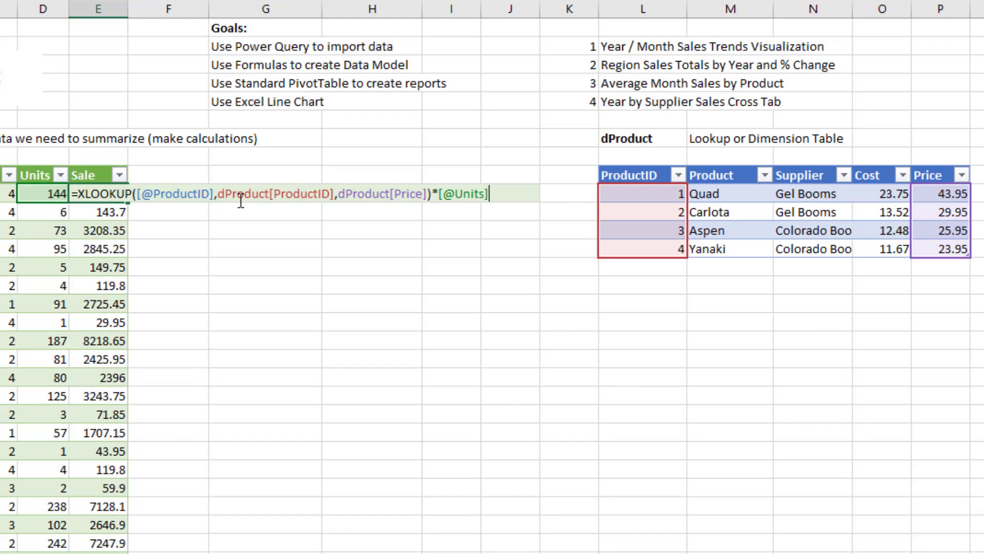
{"action": "left_click", "coordinate": [240, 199]}
{"action": "left_click", "coordinate": [249, 212]}
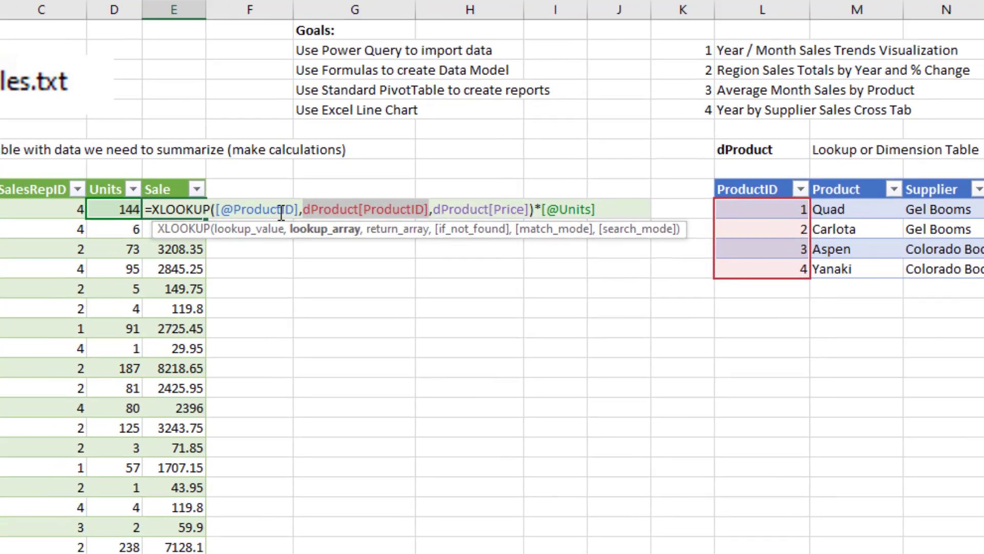
{"action": "left_click", "coordinate": [535, 292]}
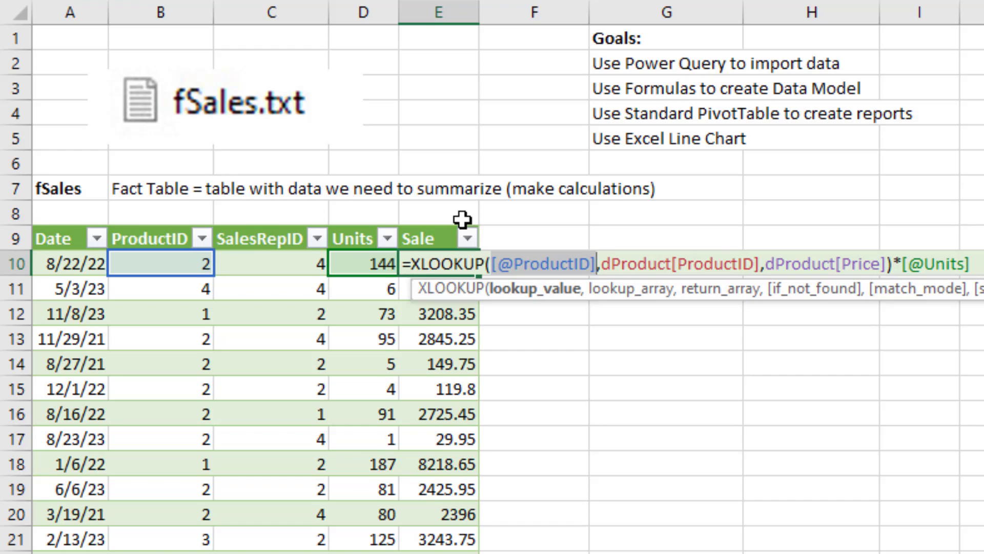
Add a new column with the header Product to the fSales table in cell F9.
{"action": "left_click", "coordinate": [515, 264]}
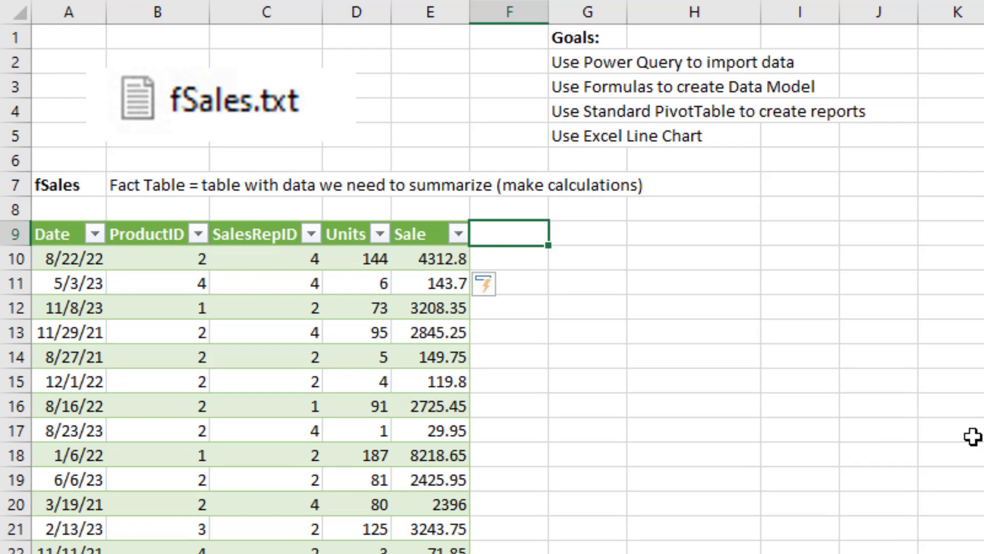
{"action": "type", "text": "Product"}
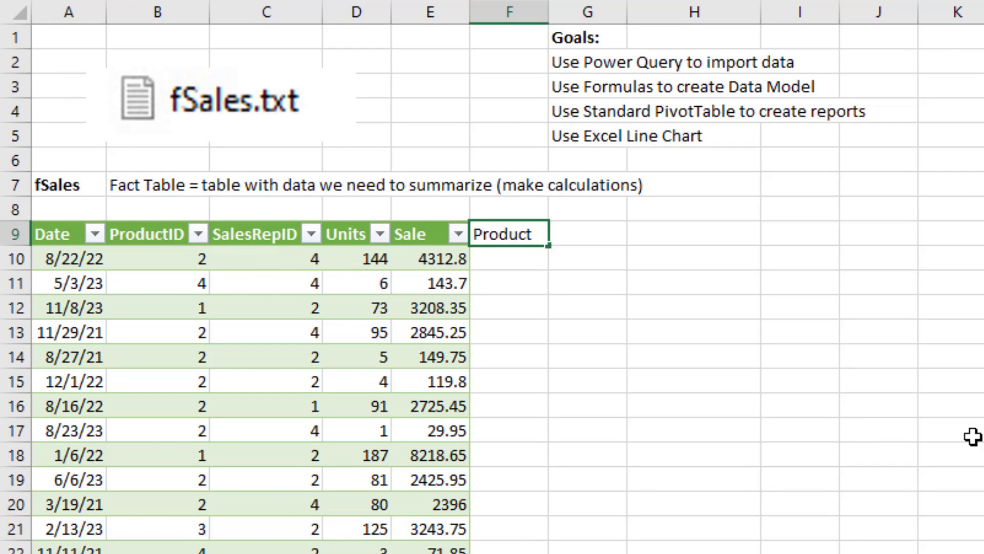
{"action": "key", "text": "Return"}
{"action": "type", "text": "="}
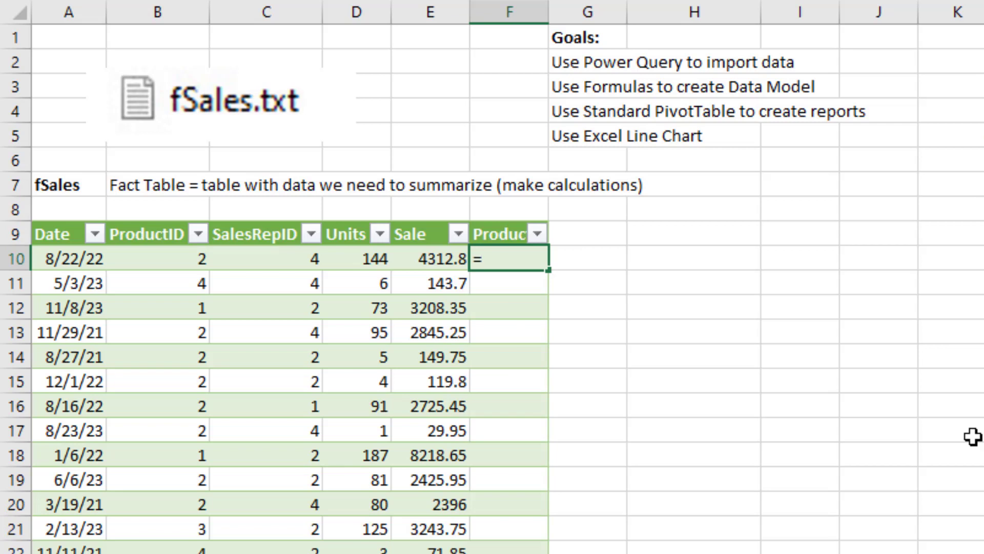
{"action": "type", "text": "xl"}
{"action": "key", "text": "Tab"}
{"action": "key", "text": "Left"}
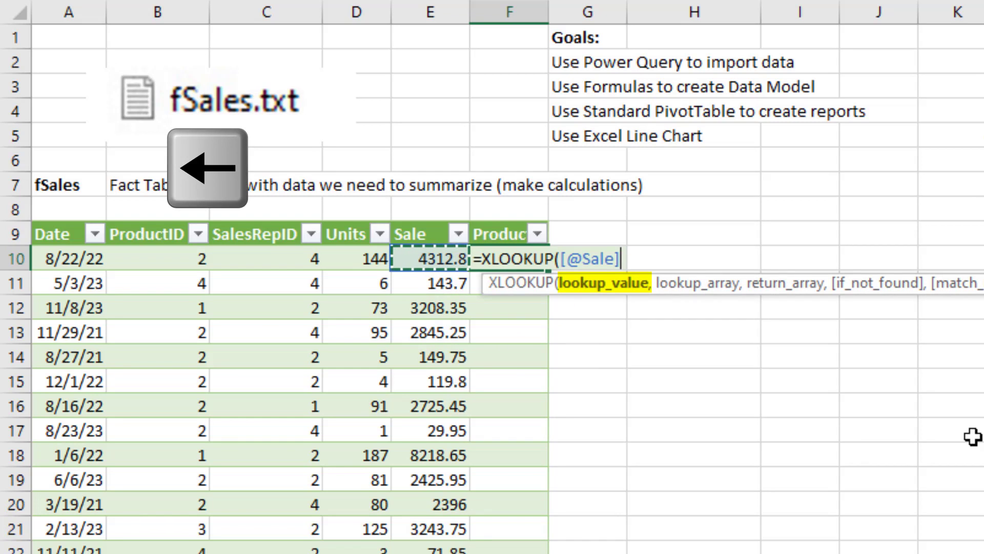
{"action": "key", "text": "Left"}
{"action": "key", "text": "Left"}
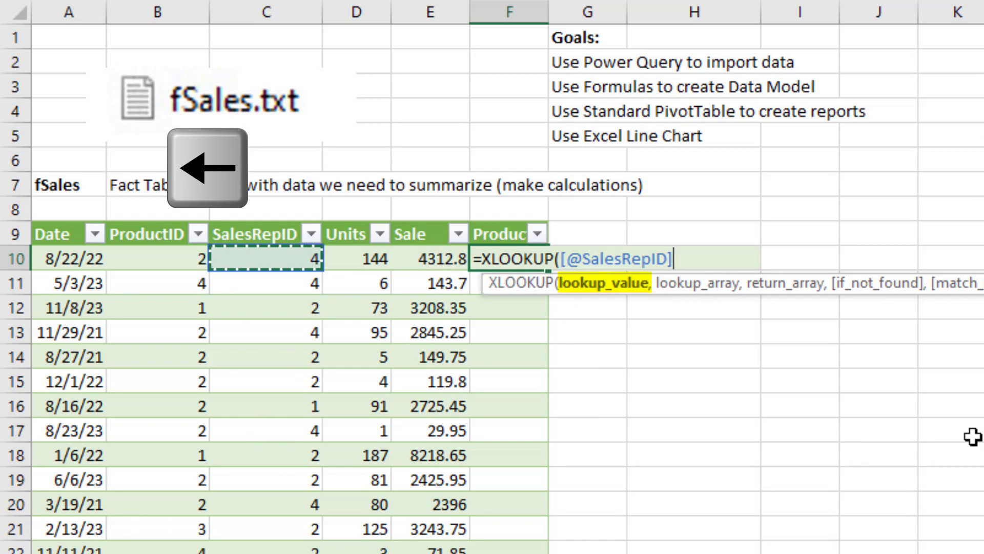
{"action": "key", "text": "Left"}
{"action": "type", "text": ","}
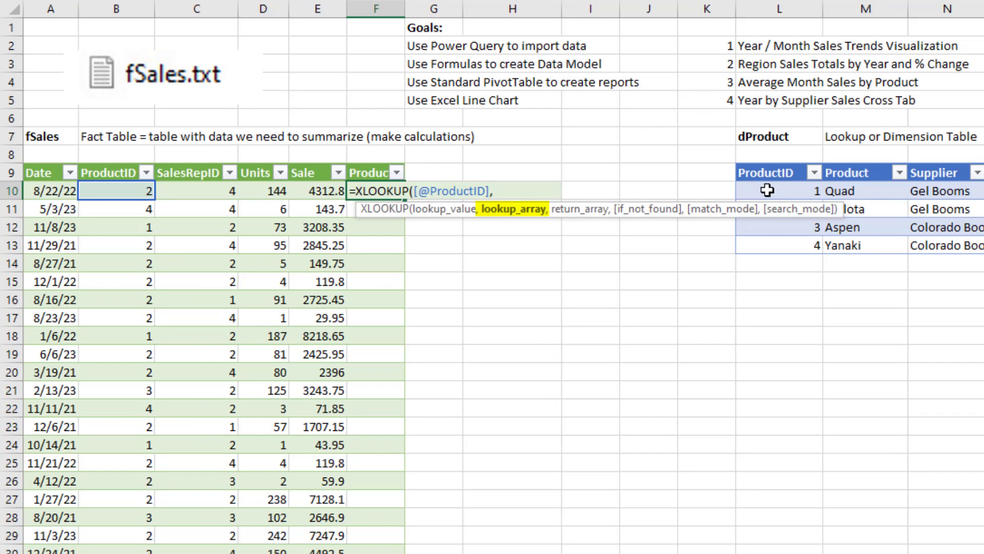
{"action": "left_click_drag", "start_coordinate": [767, 190], "coordinate": [774, 239]}
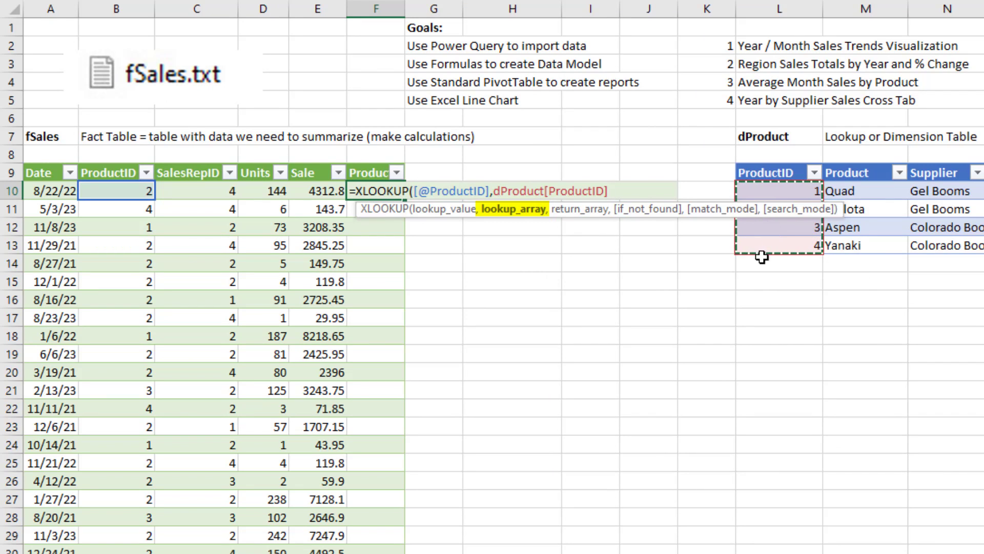
{"action": "type", "text": ","}
{"action": "left_click_drag", "start_coordinate": [867, 189], "coordinate": [870, 240]}
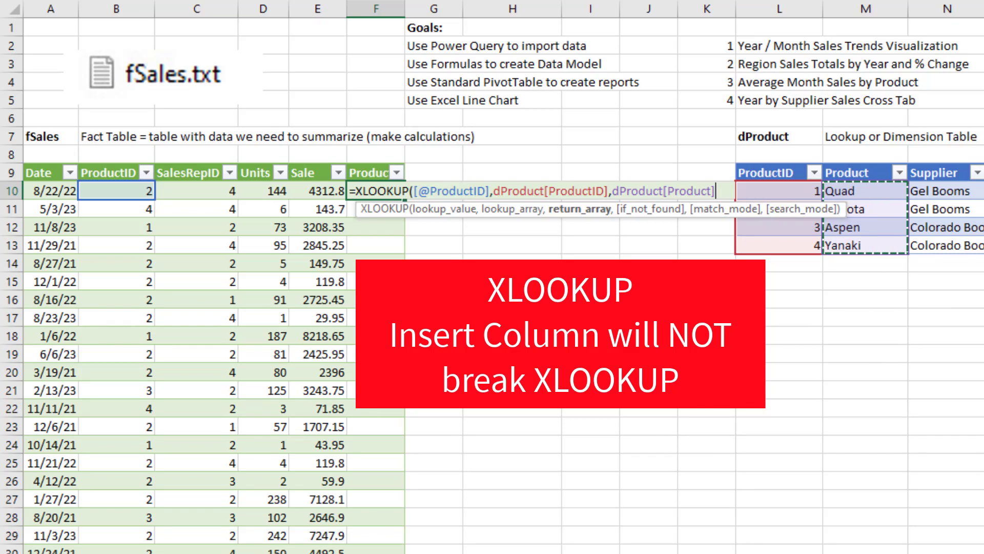
{"action": "type", "text": ")"}
{"action": "key", "text": "Return"}
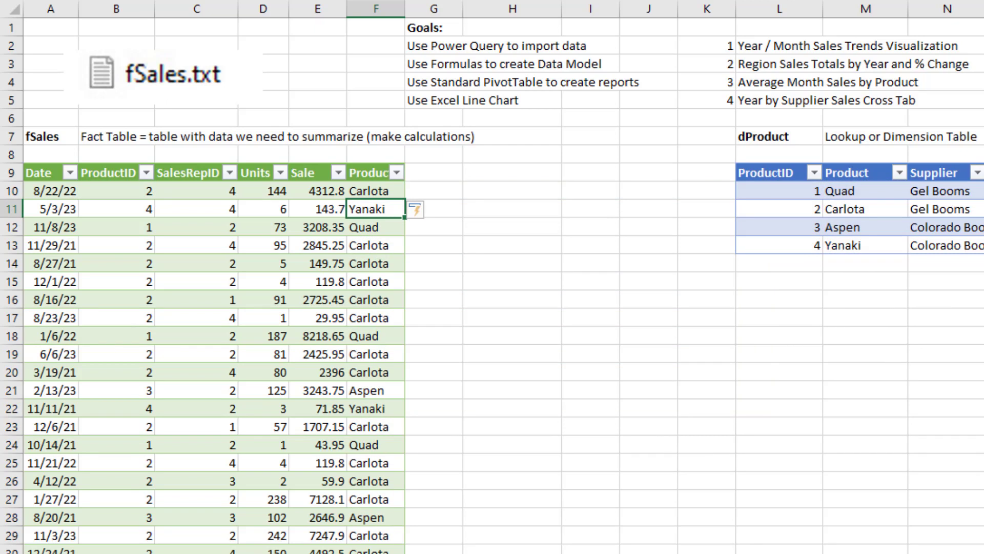
Add a new column with the header Supplier to the fSales table in cell G9.
{"action": "left_click", "coordinate": [437, 176]}
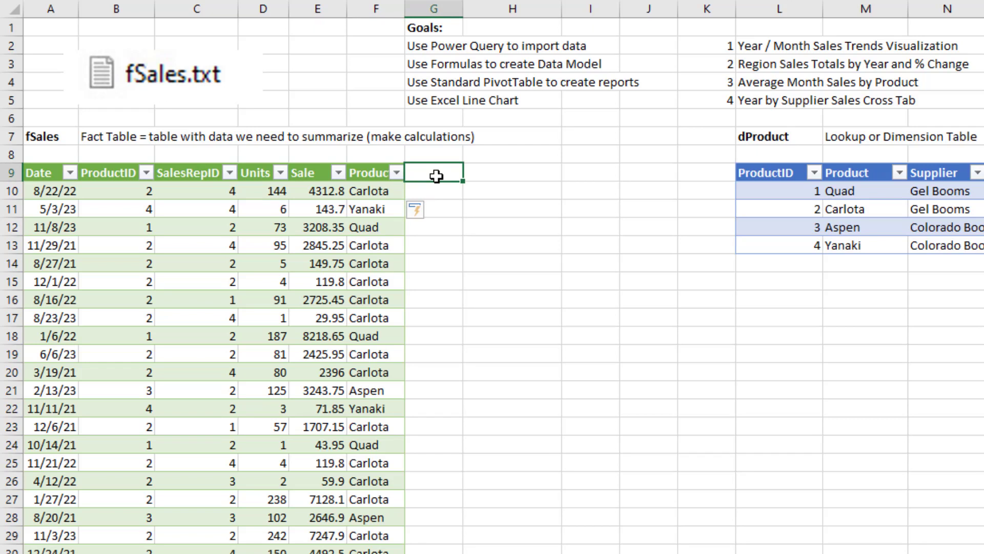
{"action": "type", "text": "Supplier"}
{"action": "key", "text": "Return"}
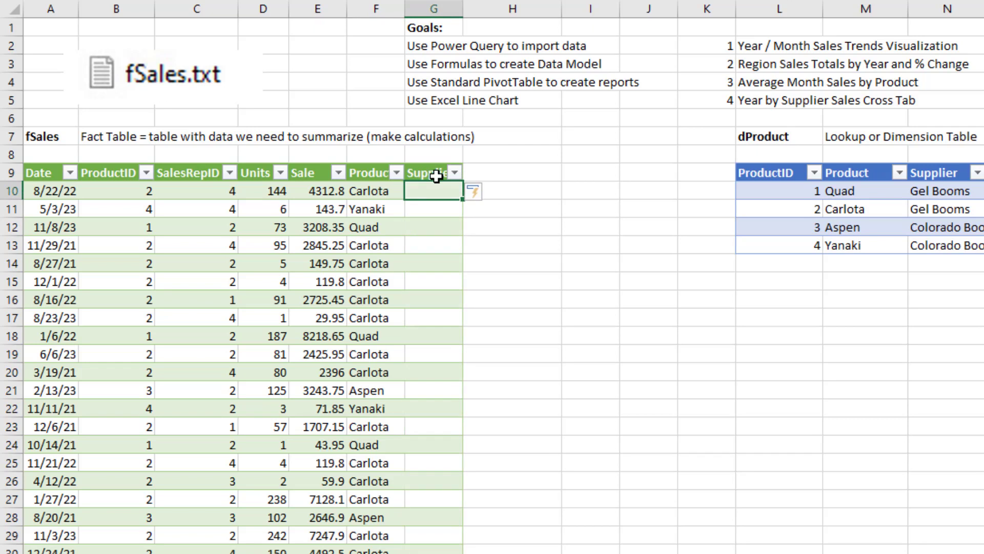
{"action": "type", "text": "=xl"}
{"action": "key", "text": "Tab"}
{"action": "key", "text": "Left"}
{"action": "key", "text": "Left"}
{"action": "key", "text": "Left"}
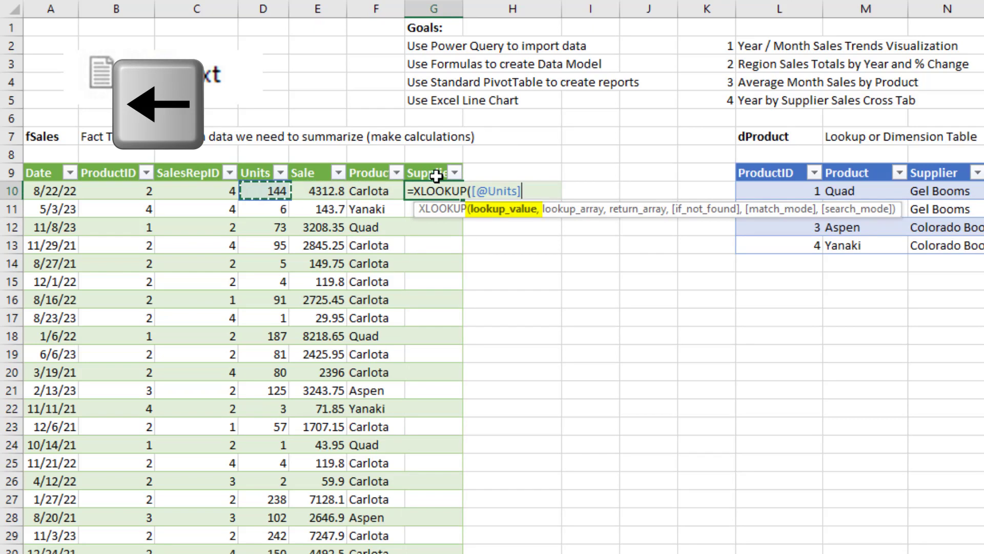
{"action": "key", "text": "Left"}
{"action": "key", "text": "Left"}
{"action": "type", "text": ","}
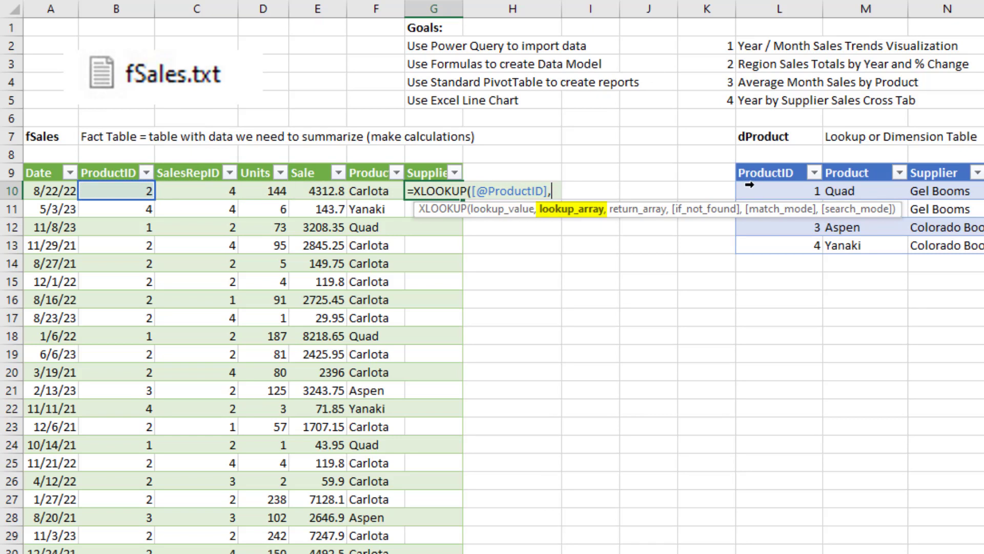
{"action": "left_click_drag", "start_coordinate": [750, 185], "coordinate": [749, 245]}
{"action": "type", "text": ","}
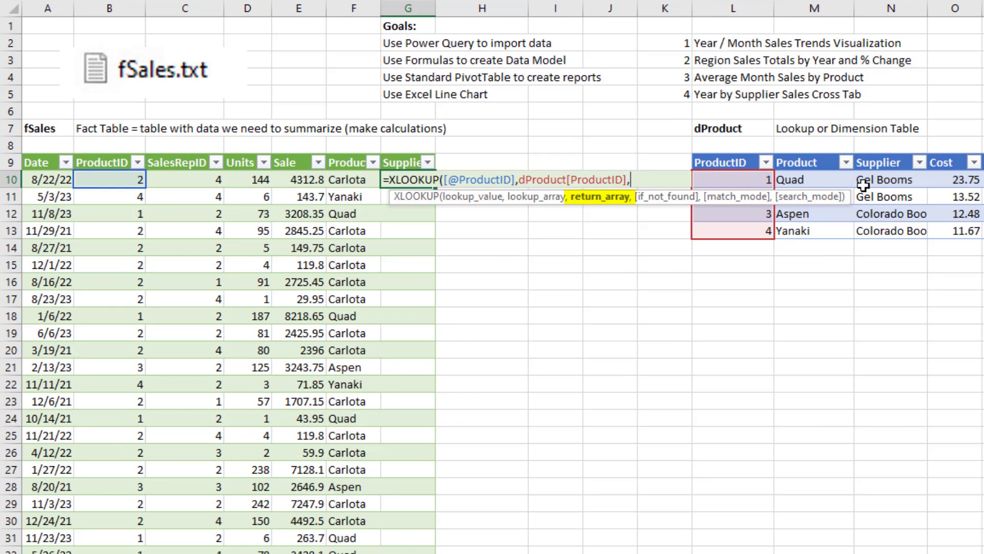
{"action": "left_click_drag", "start_coordinate": [867, 185], "coordinate": [861, 232]}
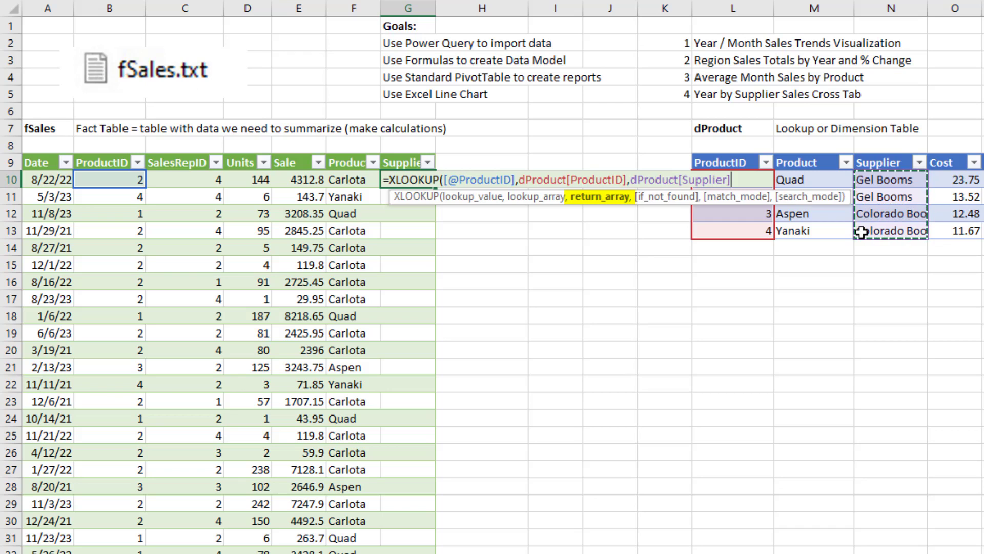
{"action": "type", "text": ")"}
{"action": "key", "text": "Return"}
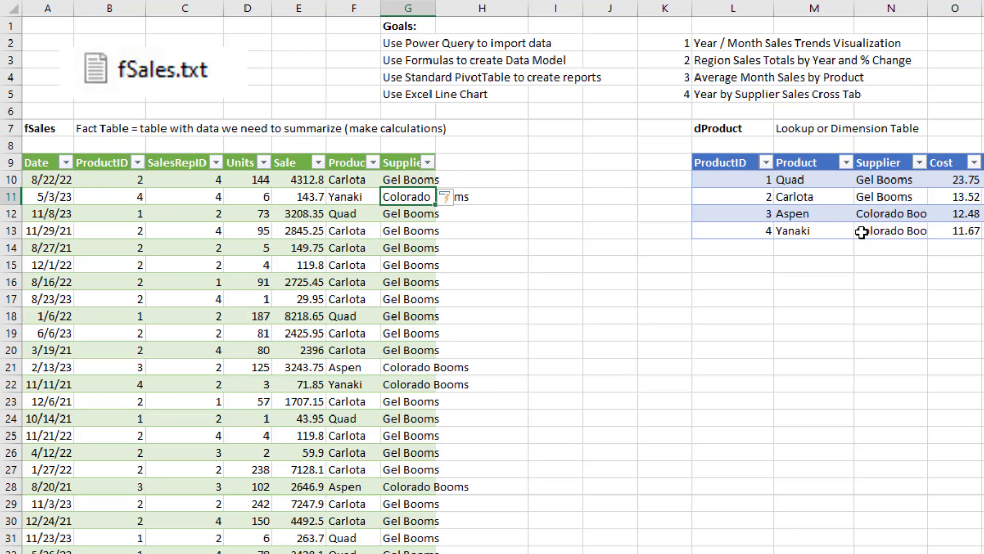
Add a new column with the header Region to the fSales table in cell H9.
{"action": "left_click", "coordinate": [474, 165]}
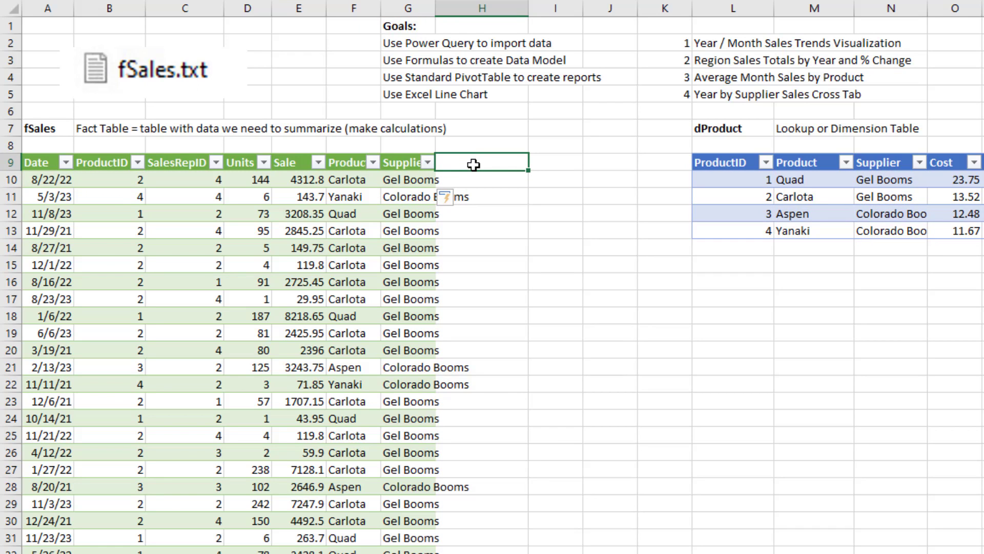
{"action": "type", "text": "Region"}
{"action": "key", "text": "Return"}
{"action": "type", "text": "=XLOOKUP("}
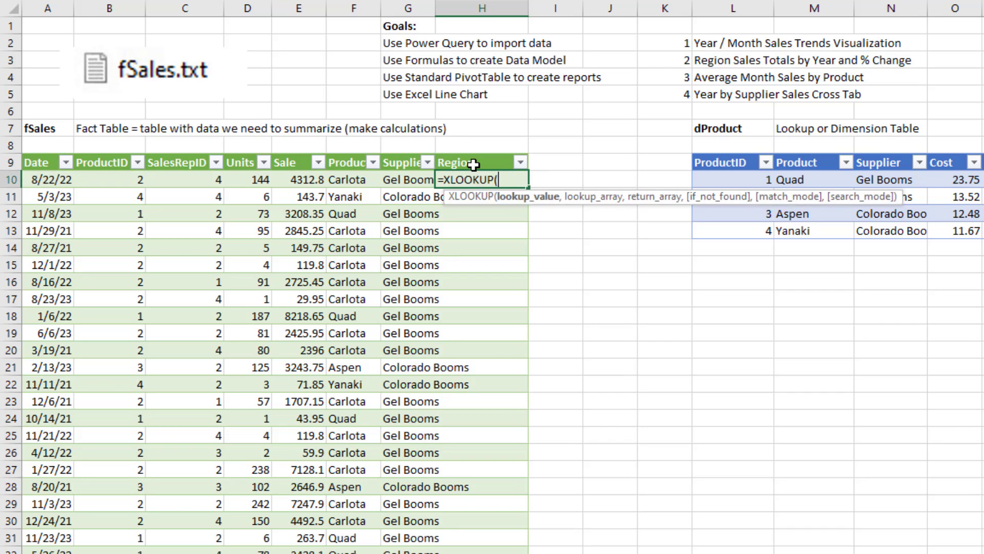
{"action": "key", "text": "Left"}
{"action": "key", "text": "Left"}
{"action": "key", "text": "Left"}
{"action": "key", "text": "Left"}
{"action": "key", "text": "Left"}
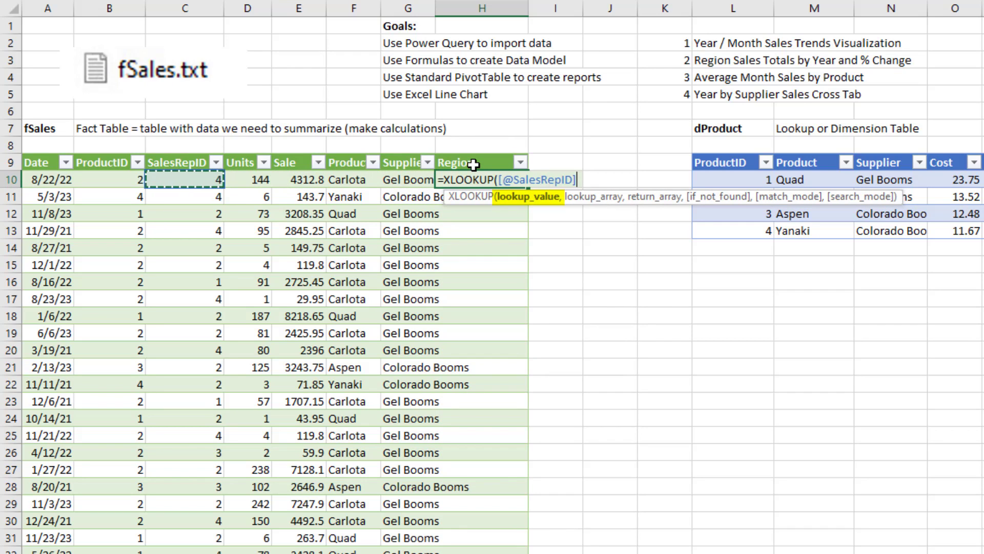
{"action": "type", "text": ","}
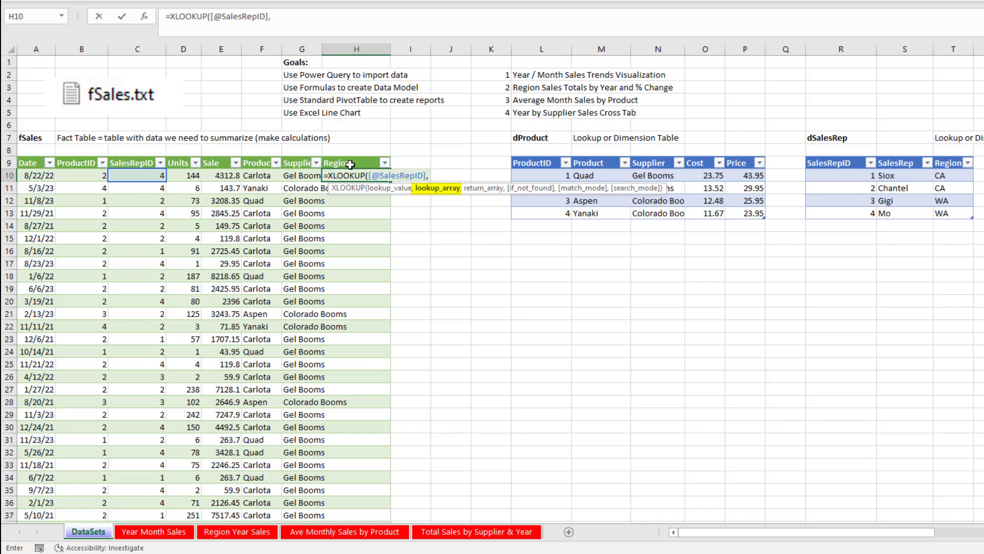
{"action": "left_click_drag", "start_coordinate": [840, 175], "coordinate": [857, 210]}
{"action": "type", "text": ","}
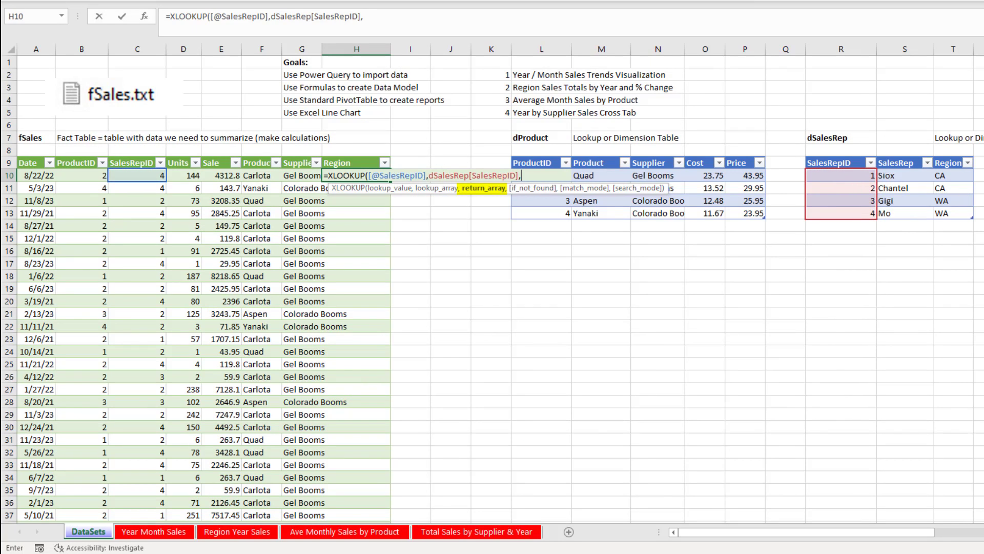
{"action": "left_click_drag", "start_coordinate": [953, 175], "coordinate": [955, 210]}
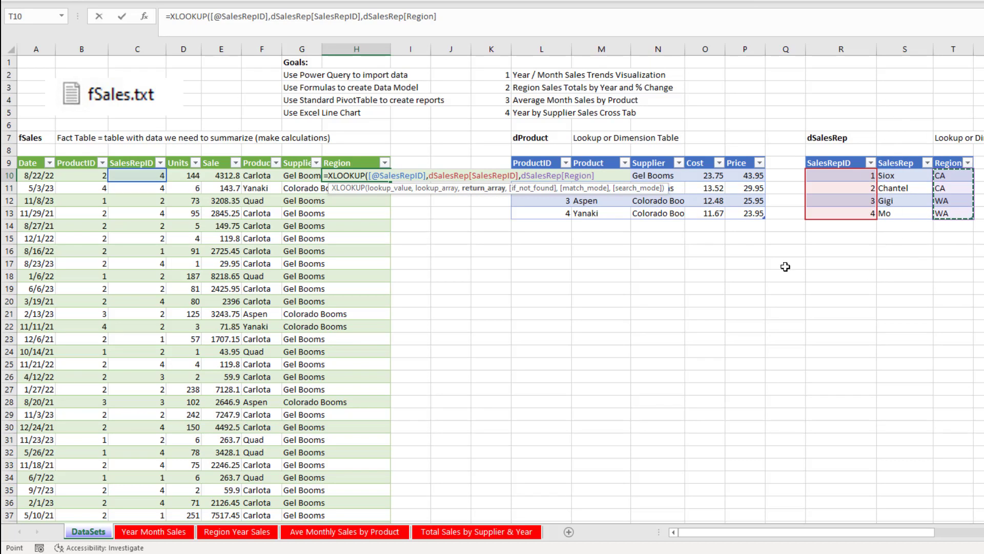
{"action": "type", "text": ")"}
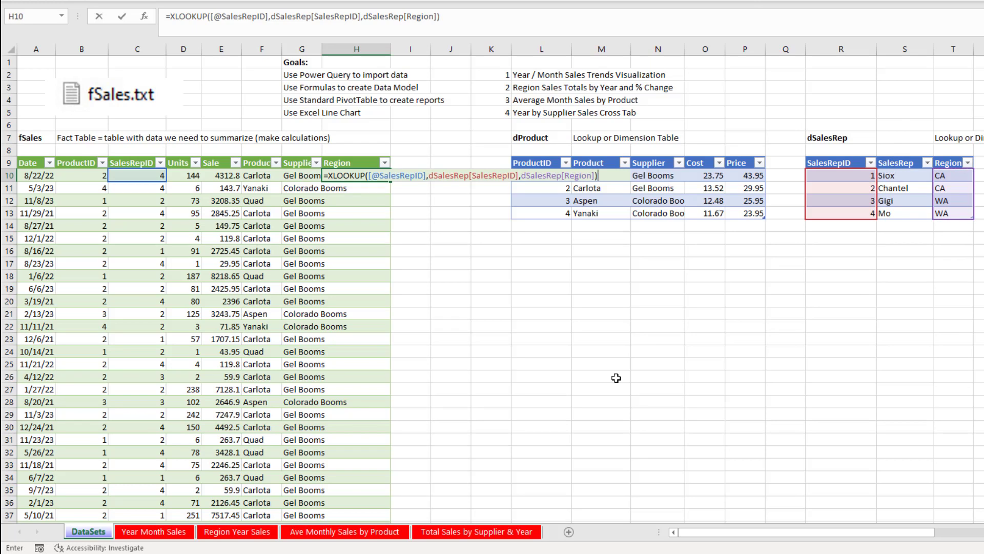
{"action": "key", "text": "Return"}
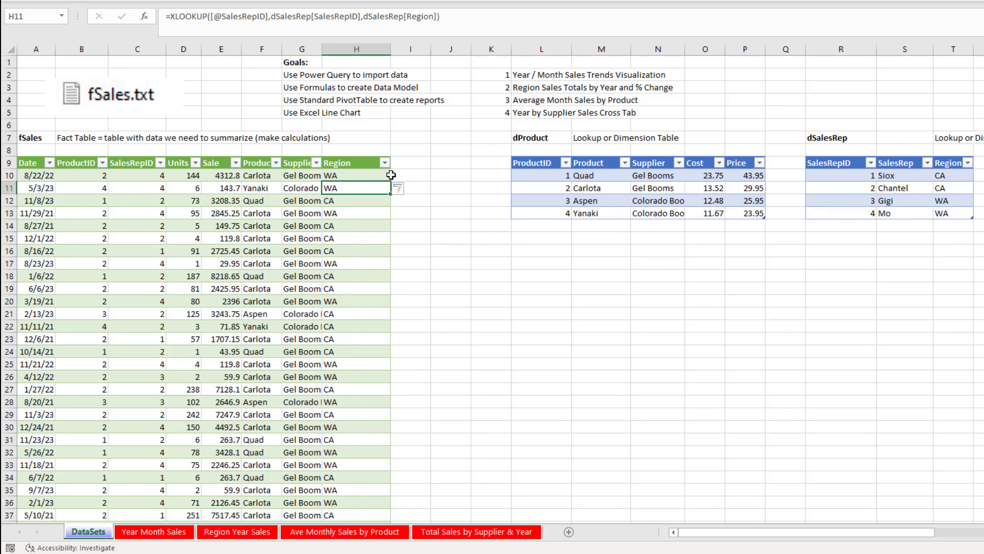
{"action": "left_click_drag", "start_coordinate": [322, 50], "coordinate": [360, 50]}
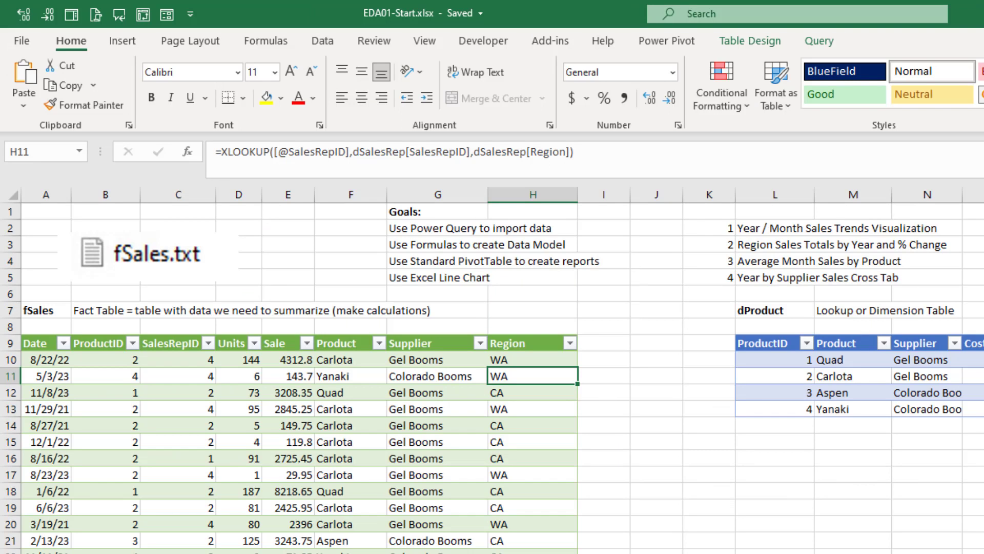
Create a PivotTable from the fSales table in cell B3 of the existing Year Month Sales worksheet.
{"action": "left_click", "coordinate": [337, 379]}
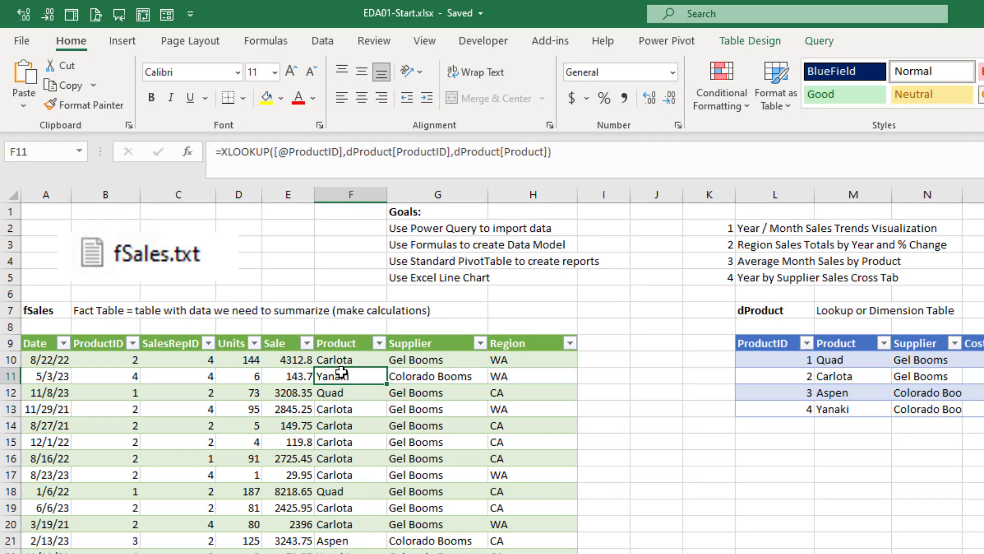
{"action": "left_click", "coordinate": [137, 41]}
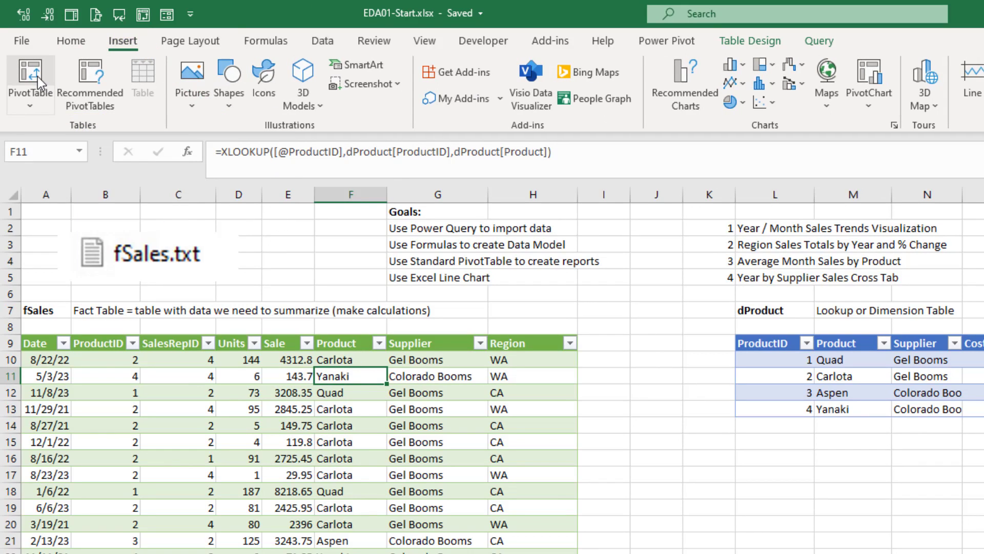
{"action": "left_click", "coordinate": [35, 105]}
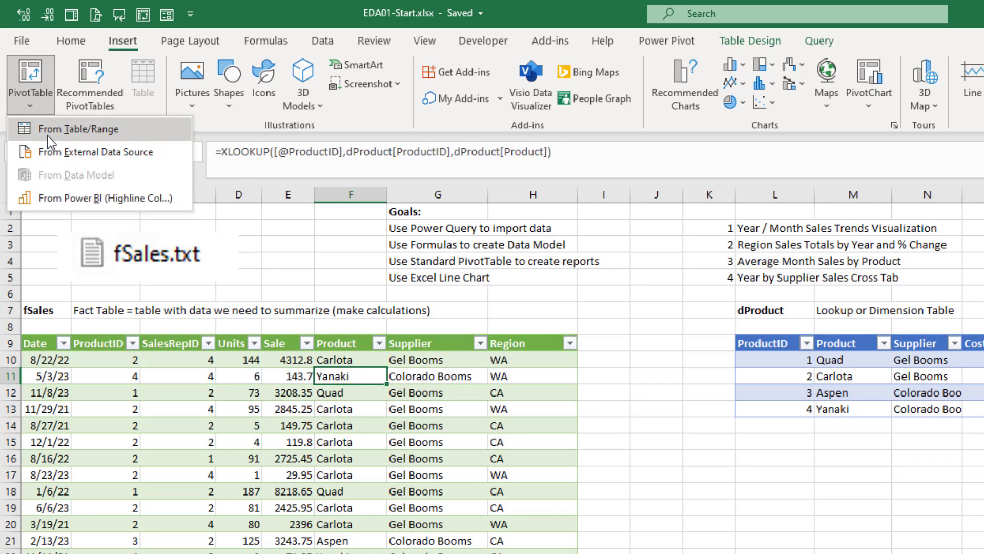
{"action": "left_click", "coordinate": [102, 130]}
{"action": "left_click_drag", "start_coordinate": [487, 189], "coordinate": [510, 192]}
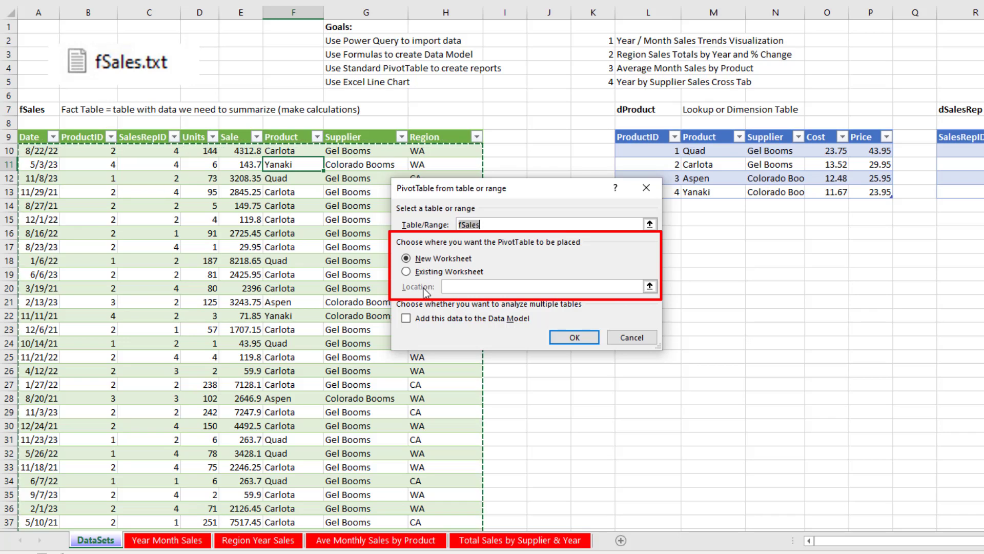
{"action": "left_click", "coordinate": [410, 271]}
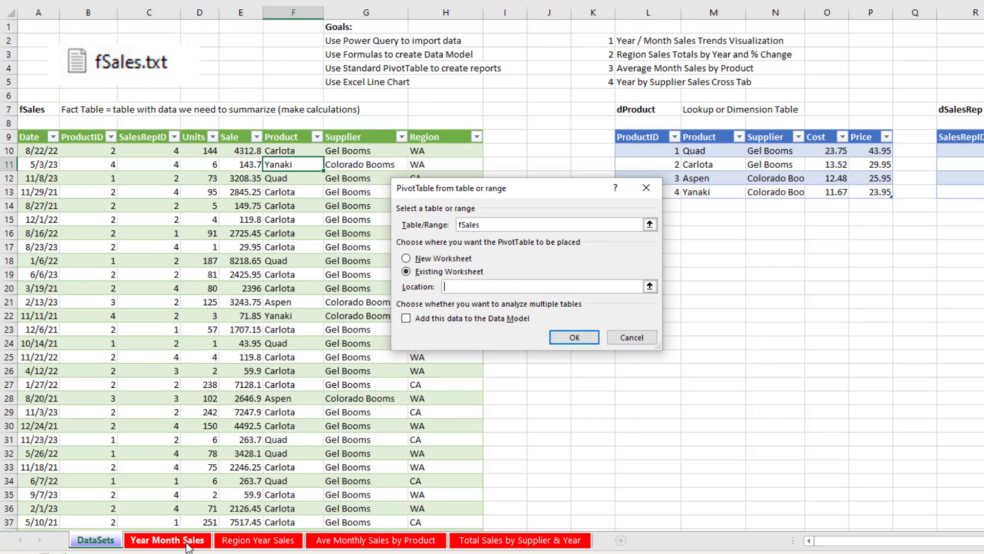
{"action": "left_click", "coordinate": [160, 545]}
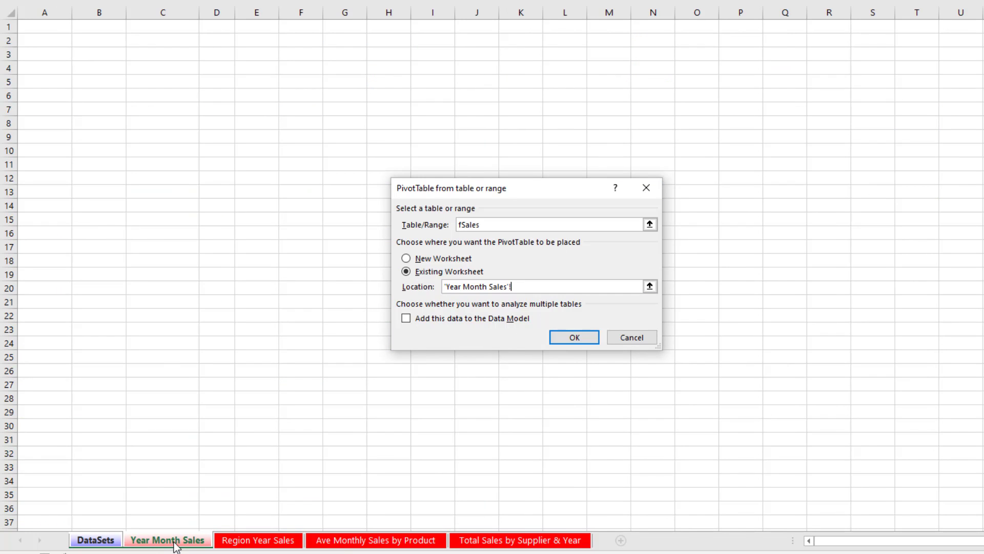
{"action": "left_click", "coordinate": [108, 53]}
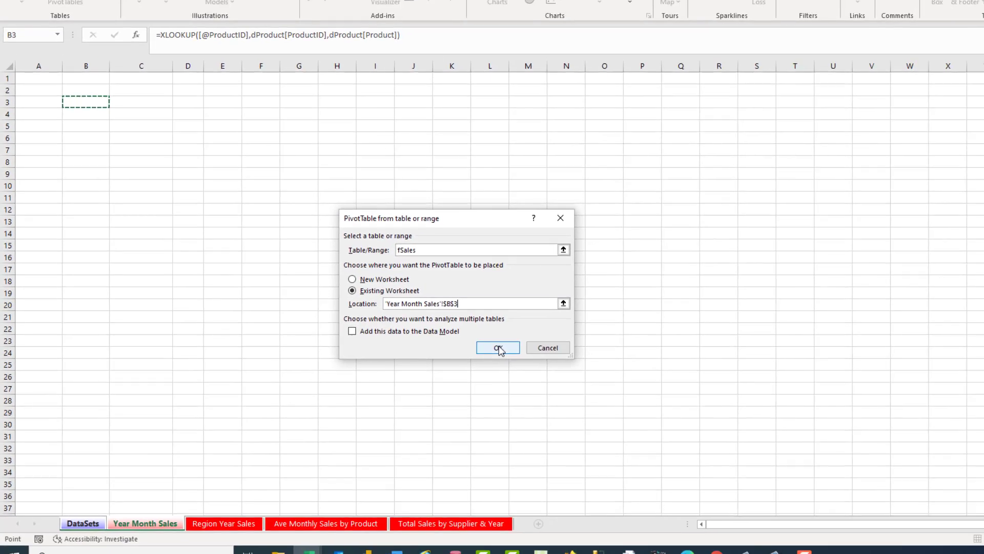
{"action": "left_click", "coordinate": [574, 336]}
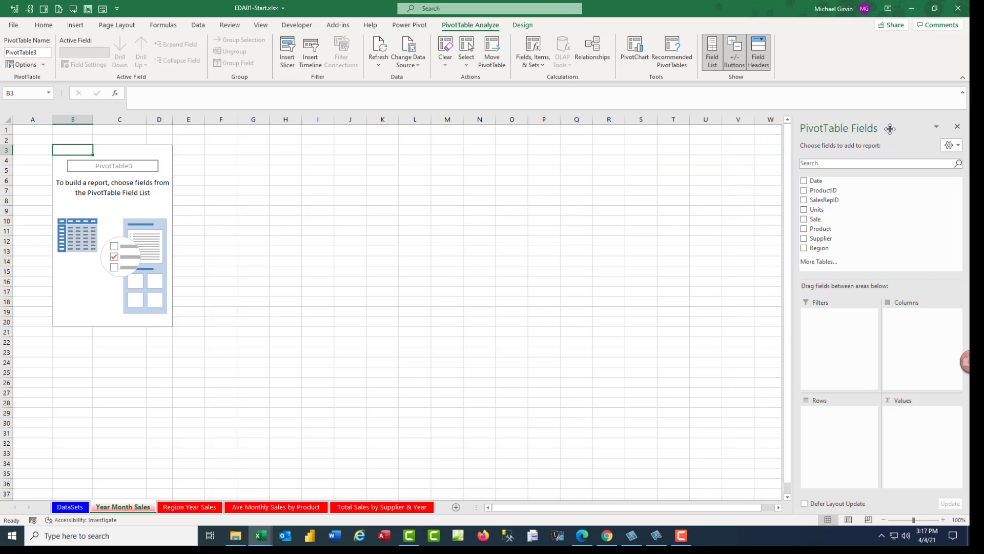
Move the PivotTable field list closer to the report and add the Date field to the Rows area.
{"action": "left_click_drag", "start_coordinate": [890, 128], "coordinate": [426, 139]}
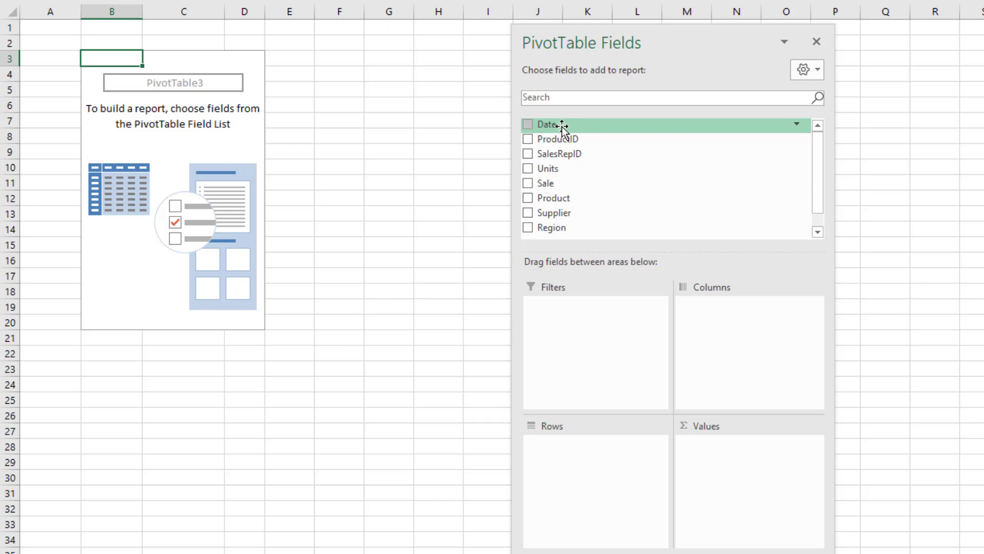
{"action": "left_click_drag", "start_coordinate": [561, 127], "coordinate": [696, 193]}
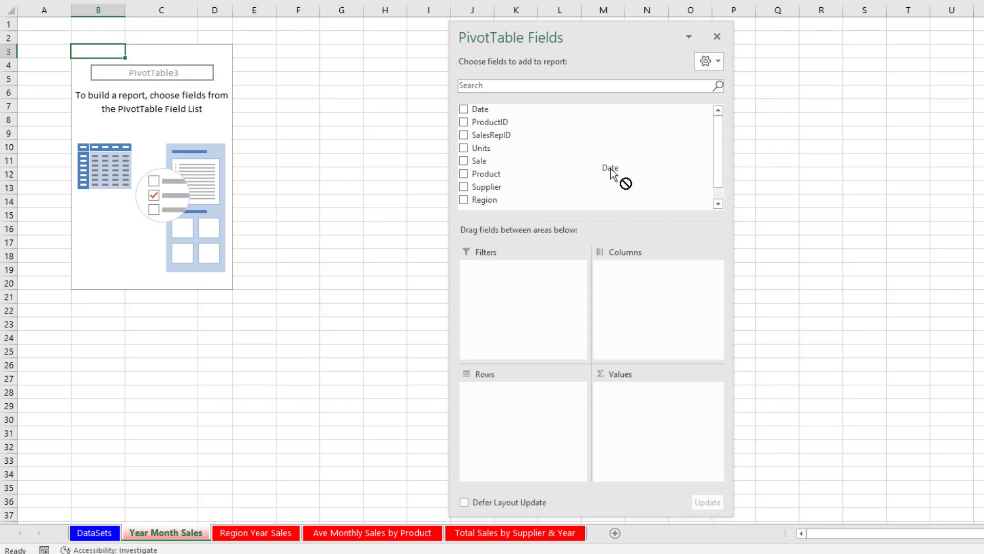
{"action": "left_click_drag", "start_coordinate": [611, 172], "coordinate": [670, 307]}
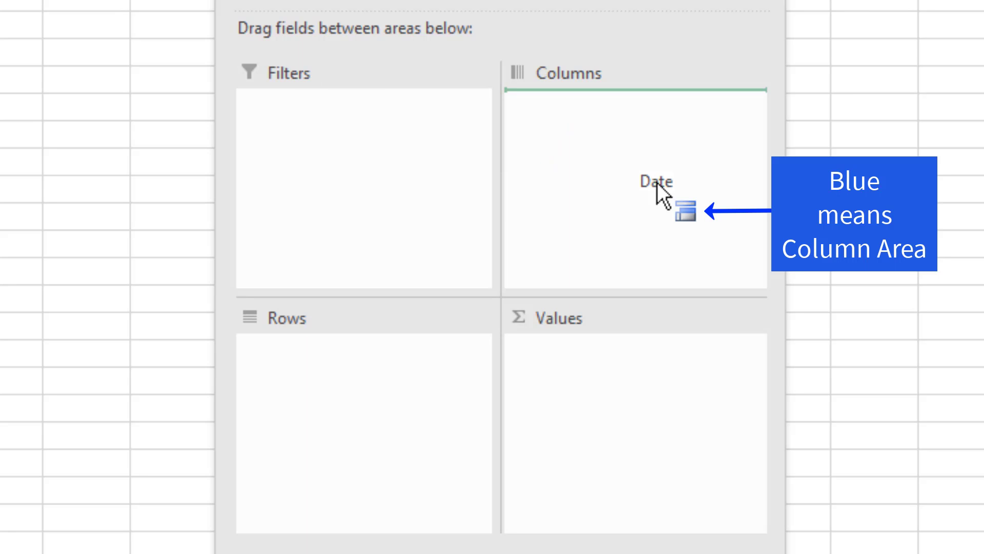
{"action": "left_click_drag", "start_coordinate": [657, 182], "coordinate": [304, 384]}
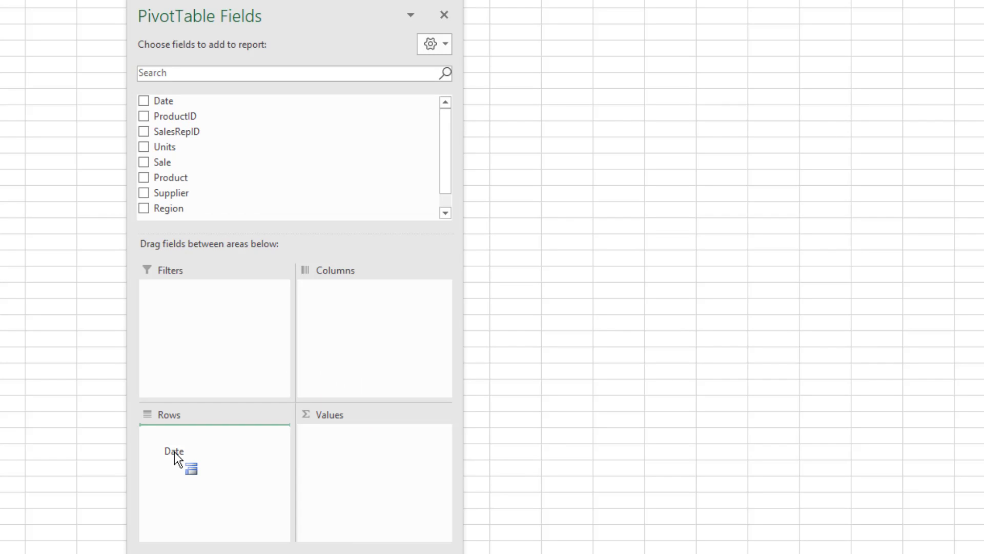
{"action": "left_click_drag", "start_coordinate": [174, 451], "coordinate": [175, 451]}
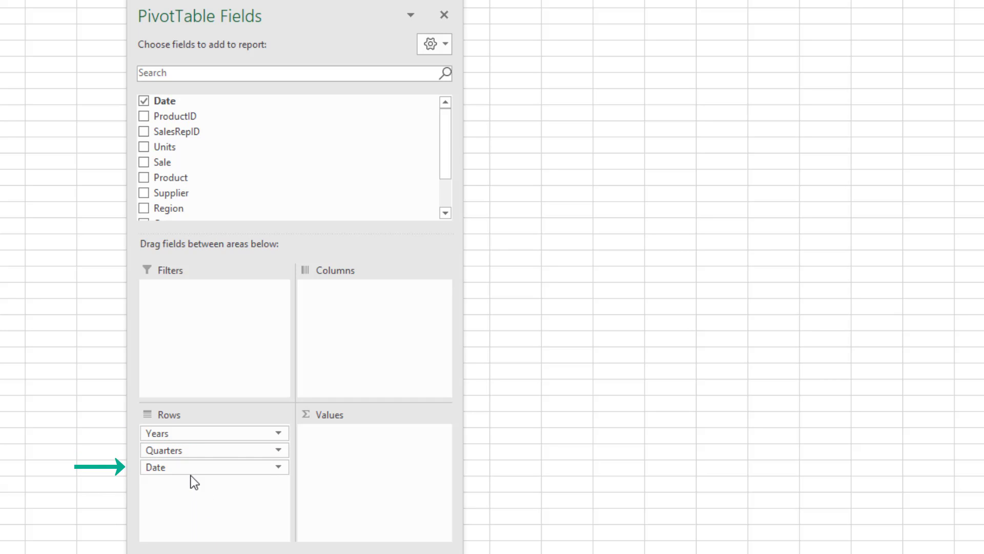
{"action": "scroll", "coordinate": [282, 157], "scroll_direction": "down", "scroll_amount": 1}
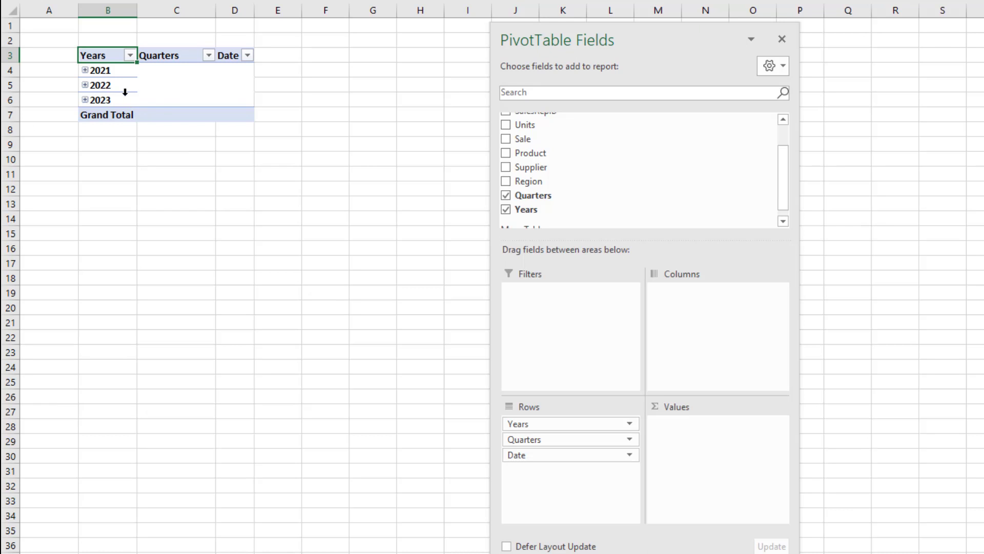
Expand the entire Years field in the PivotTable from the 2022 row label.
{"action": "left_click", "coordinate": [121, 84]}
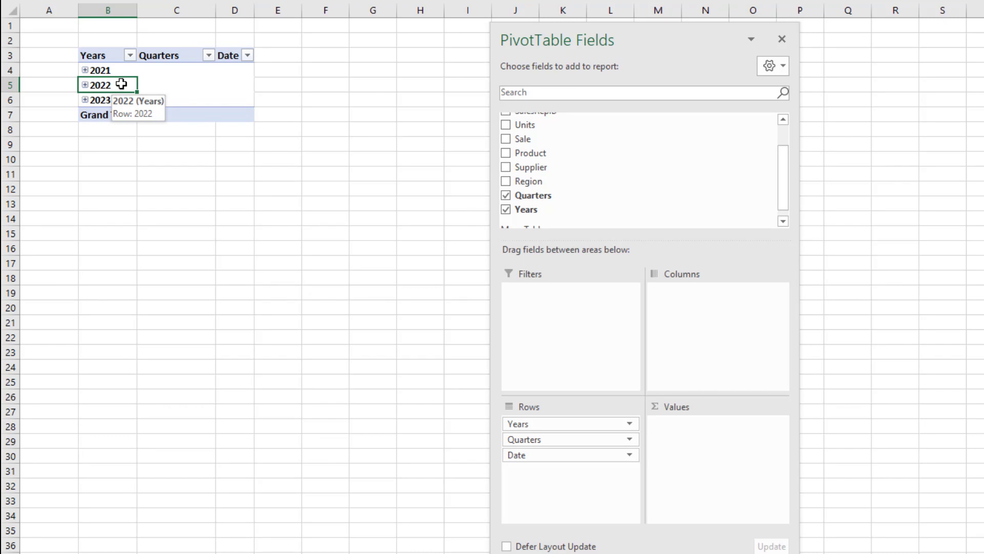
{"action": "right_click", "coordinate": [121, 84]}
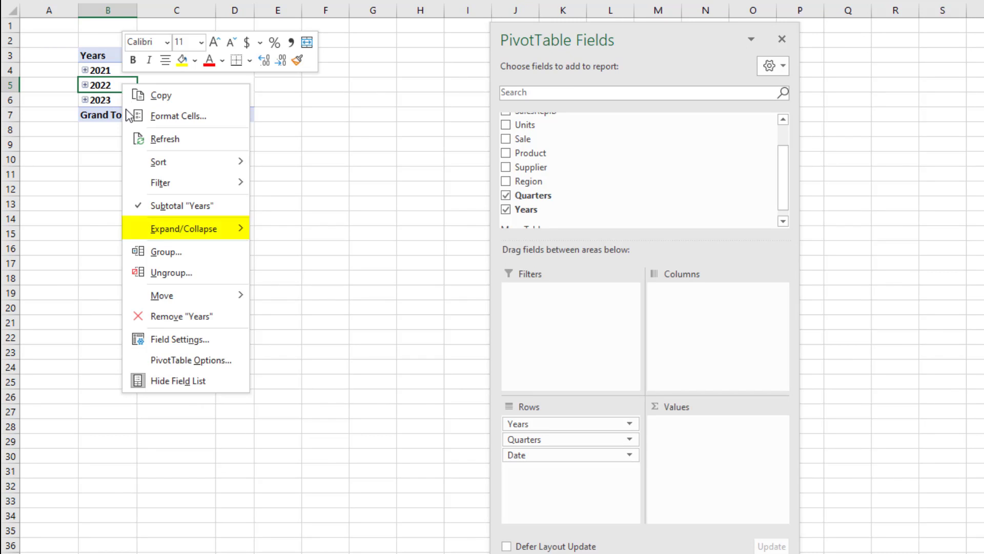
{"action": "mouse_move", "coordinate": [176, 225]}
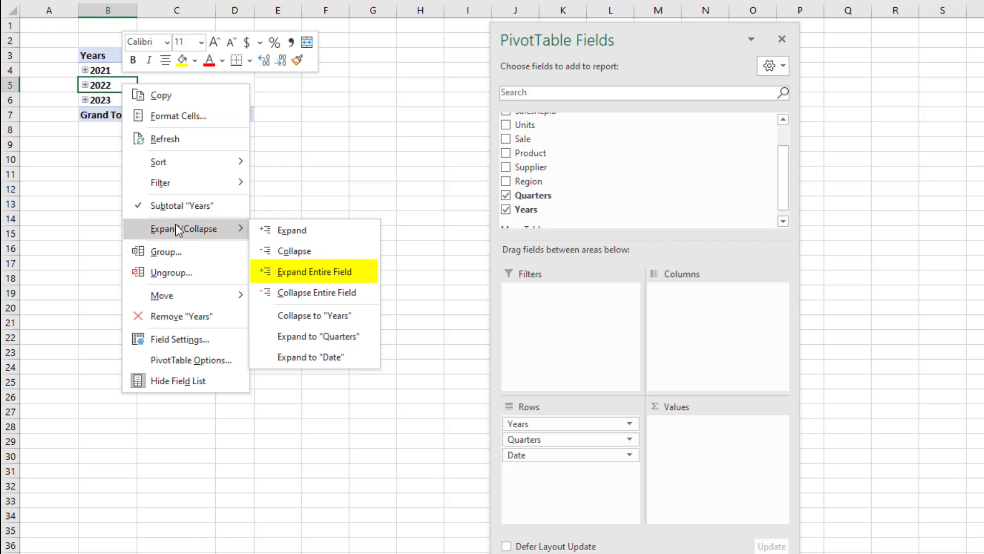
{"action": "left_click", "coordinate": [346, 274]}
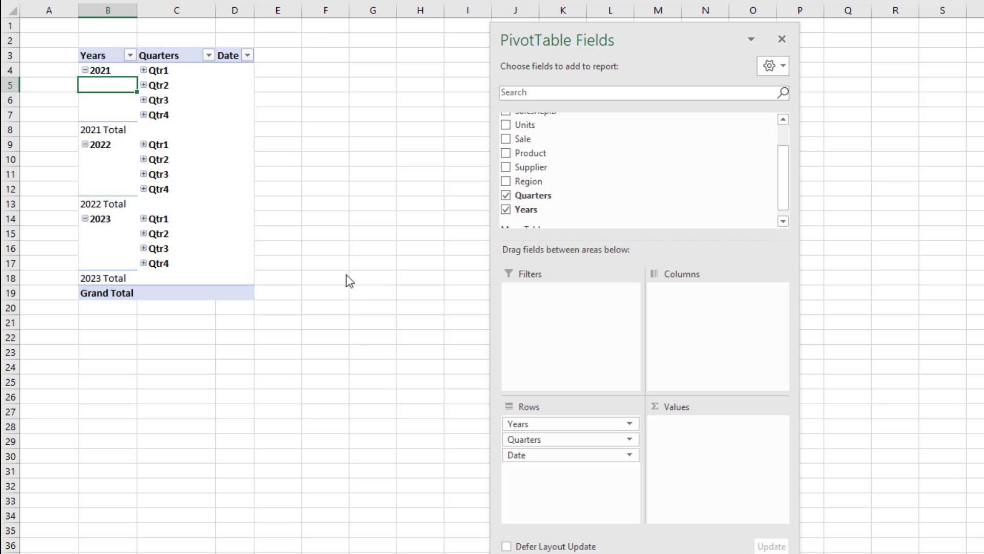
Remove the Quarters field from the PivotTable's Rows area, keeping only Years and Date.
{"action": "left_click_drag", "start_coordinate": [546, 442], "coordinate": [353, 401]}
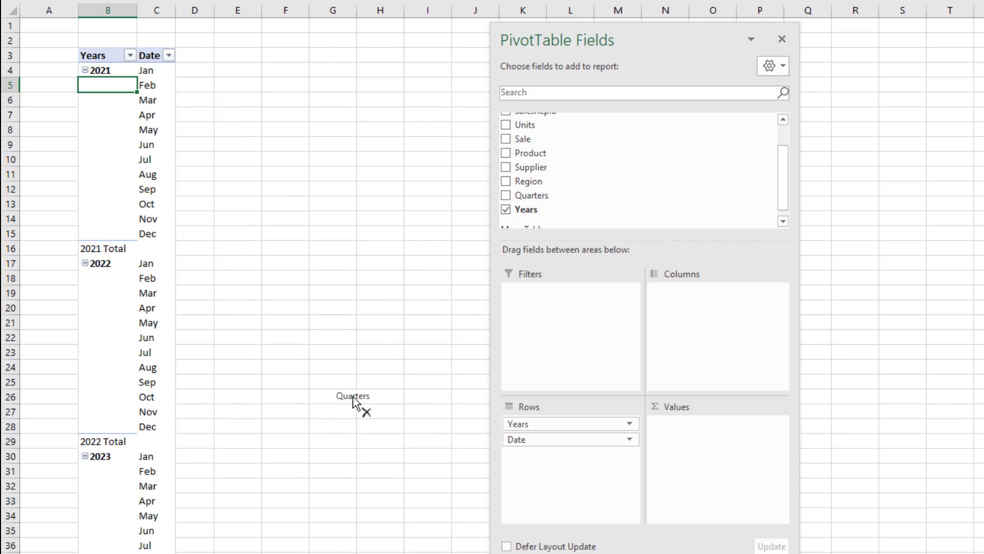
{"action": "left_click_drag", "start_coordinate": [528, 195], "coordinate": [551, 438]}
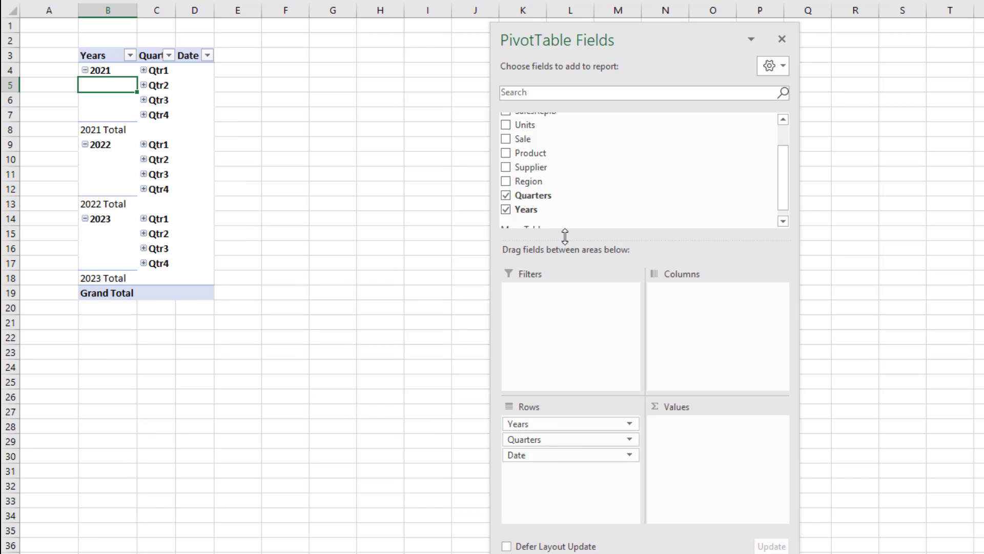
{"action": "left_click", "coordinate": [506, 197]}
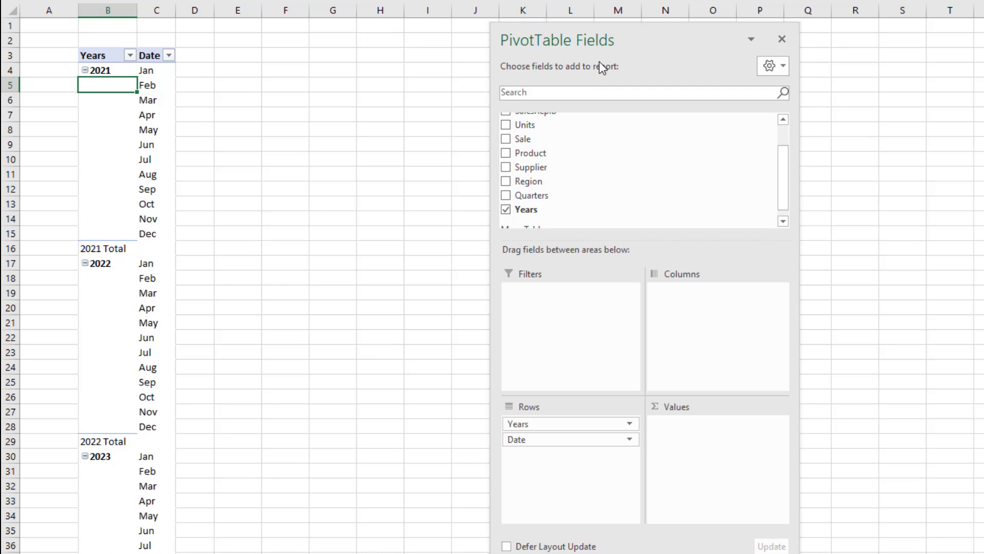
Regroup the PivotTable's Date field by Months and Years only, taking Quarters out of the grouping.
{"action": "mouse_move", "coordinate": [598, 41]}
{"action": "left_mouse_down"}
{"action": "mouse_move", "coordinate": [617, 44]}
{"action": "mouse_move", "coordinate": [595, 46]}
{"action": "left_mouse_up"}
{"action": "right_click", "coordinate": [148, 131]}
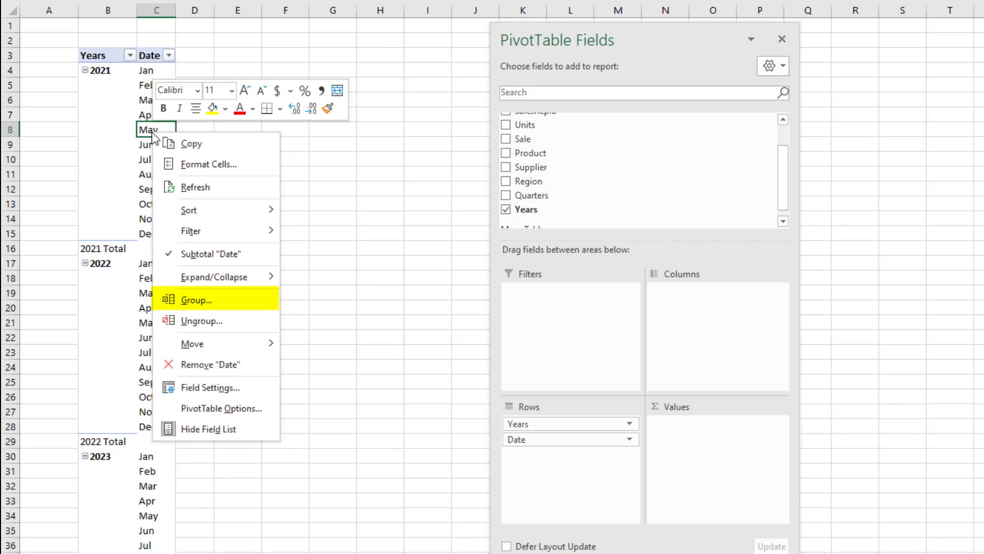
{"action": "left_click", "coordinate": [211, 306]}
{"action": "left_click_drag", "start_coordinate": [198, 193], "coordinate": [278, 189]}
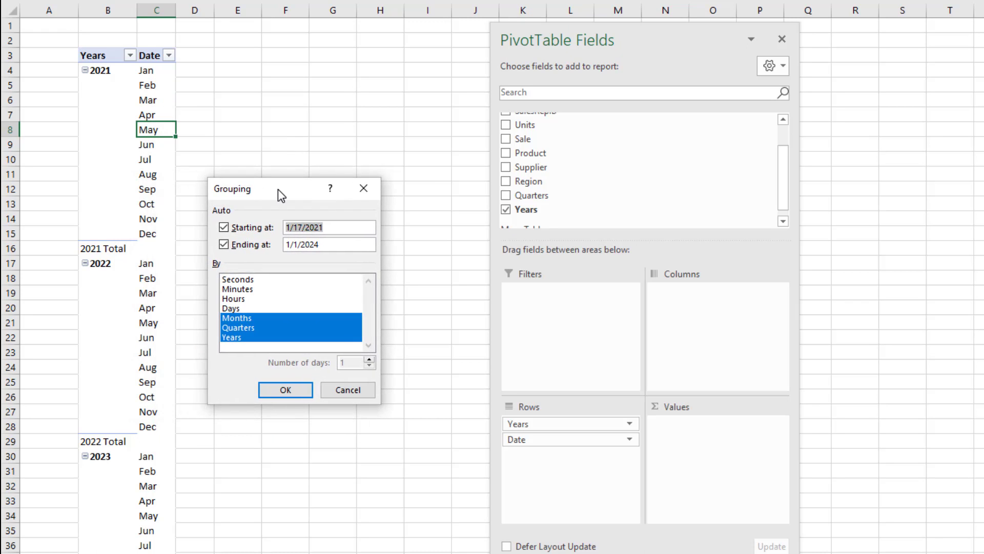
{"action": "left_click", "coordinate": [251, 329]}
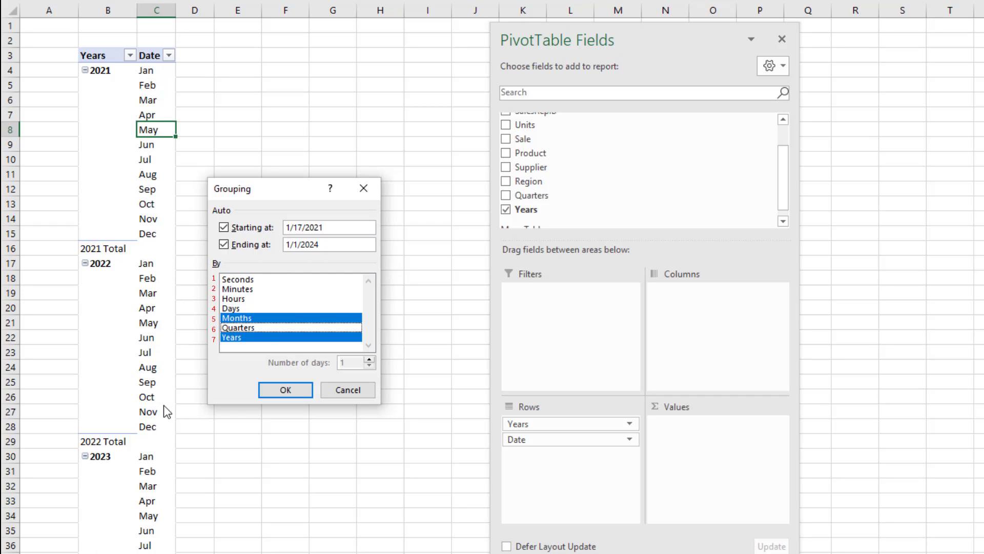
{"action": "left_click", "coordinate": [297, 390]}
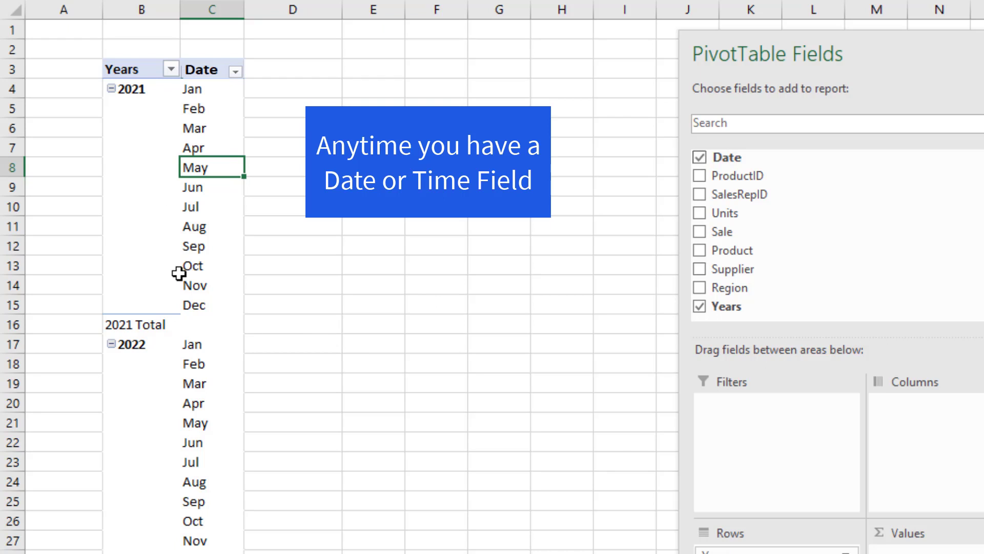
{"action": "right_click", "coordinate": [198, 167]}
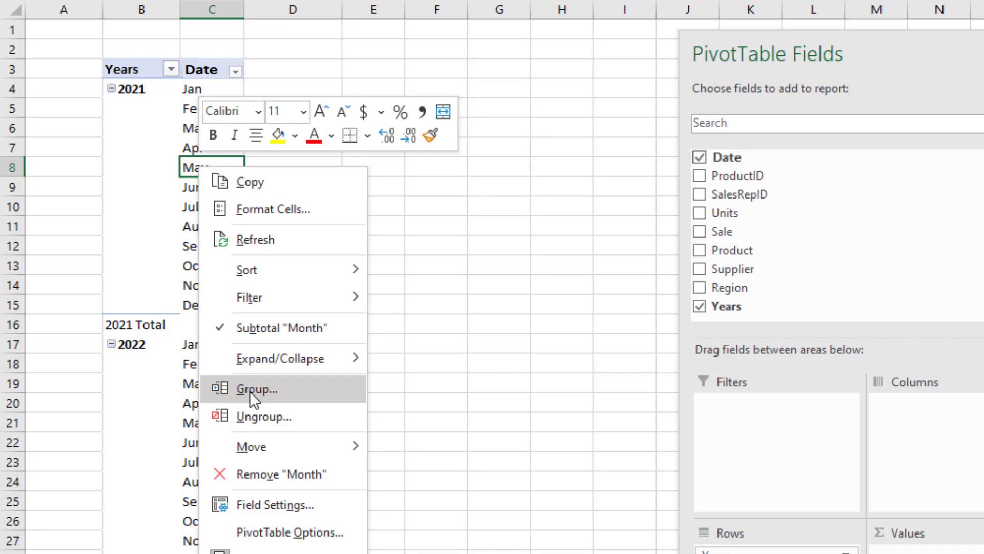
{"action": "key", "text": "Escape"}
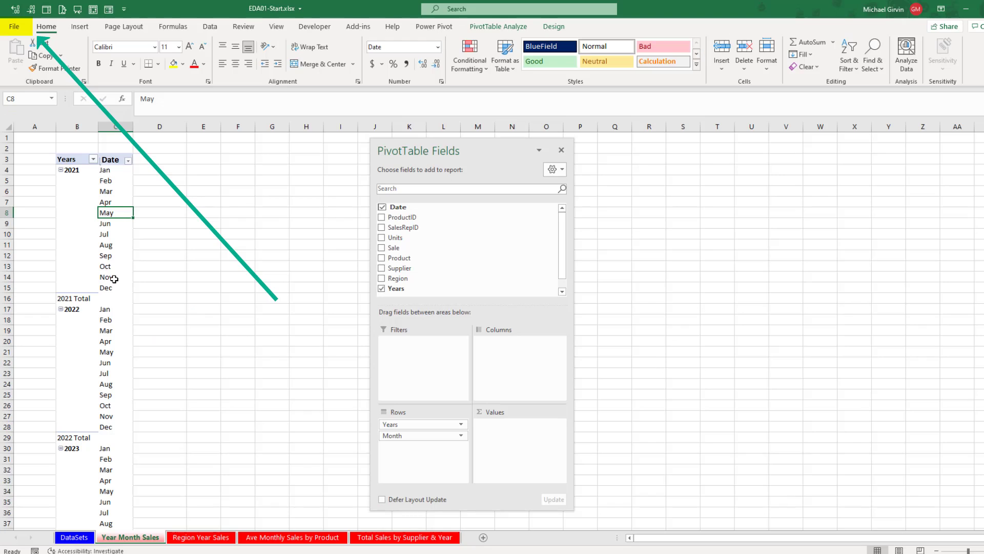
Open the custom lists used for sorts and fill sequences from Excel's advanced options.
{"action": "left_click", "coordinate": [14, 27]}
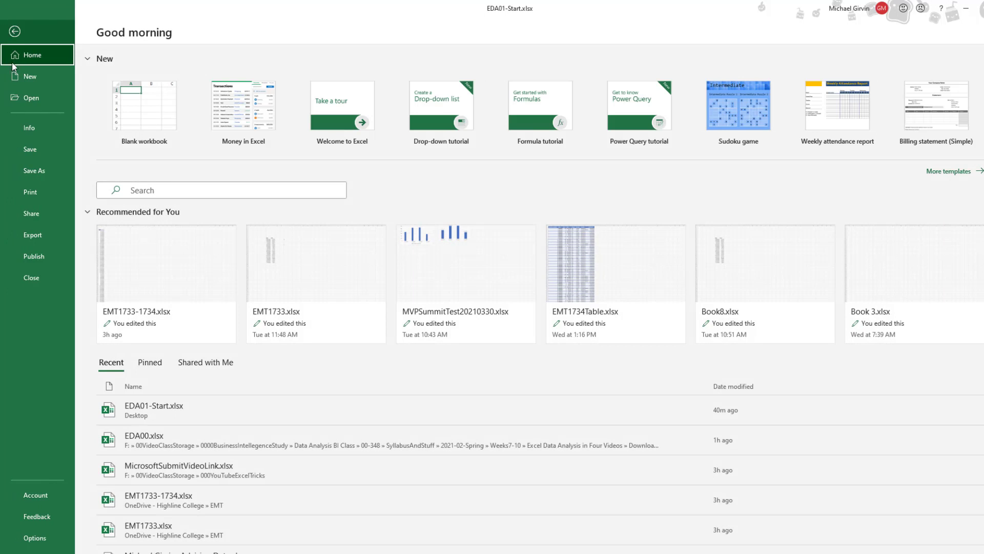
{"action": "left_click", "coordinate": [47, 542]}
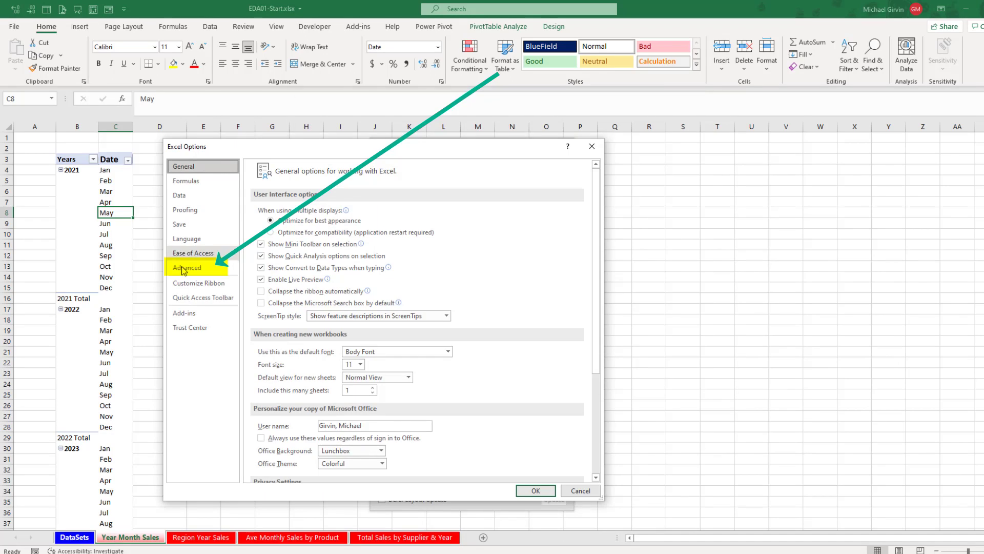
{"action": "left_click", "coordinate": [187, 267]}
{"action": "scroll", "coordinate": [442, 255], "scroll_direction": "down", "scroll_amount": 20}
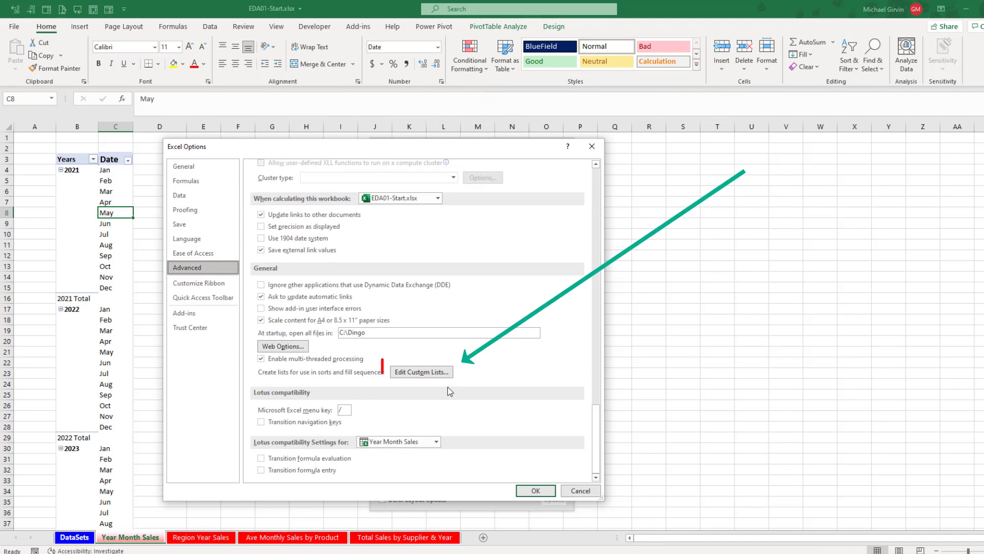
{"action": "left_click", "coordinate": [418, 372]}
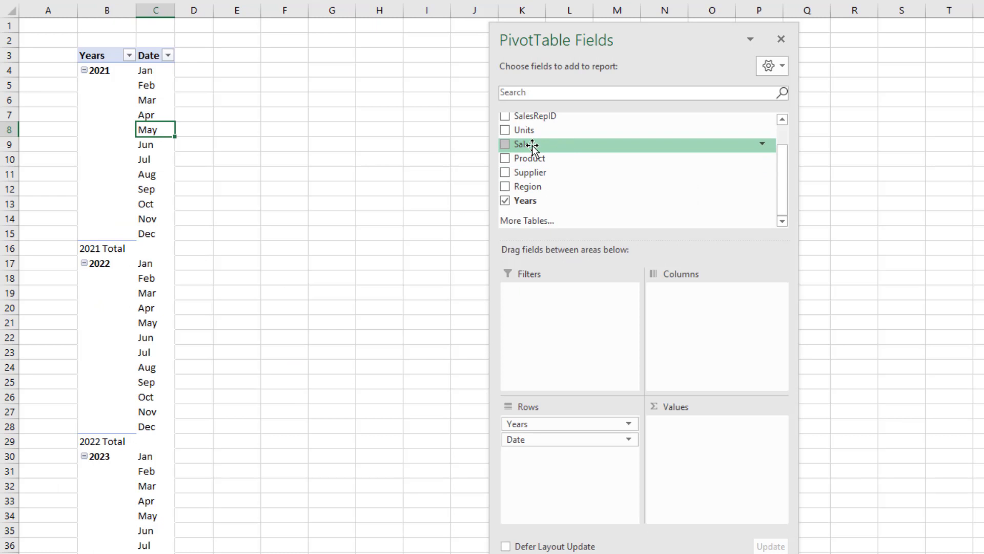
Add the Sale field to the PivotTable's Values area.
{"action": "left_click_drag", "start_coordinate": [534, 146], "coordinate": [693, 441]}
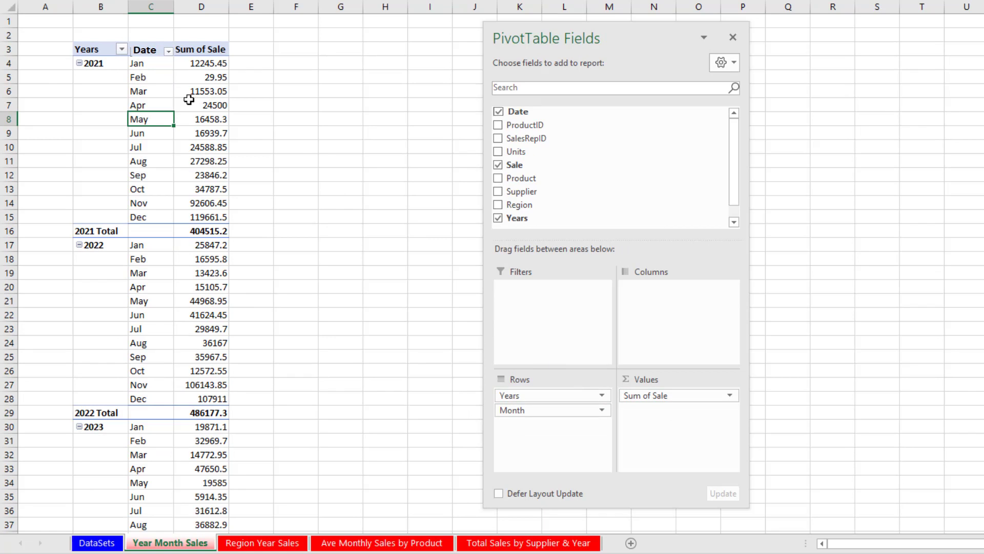
{"action": "left_click_drag", "start_coordinate": [202, 62], "coordinate": [202, 193]}
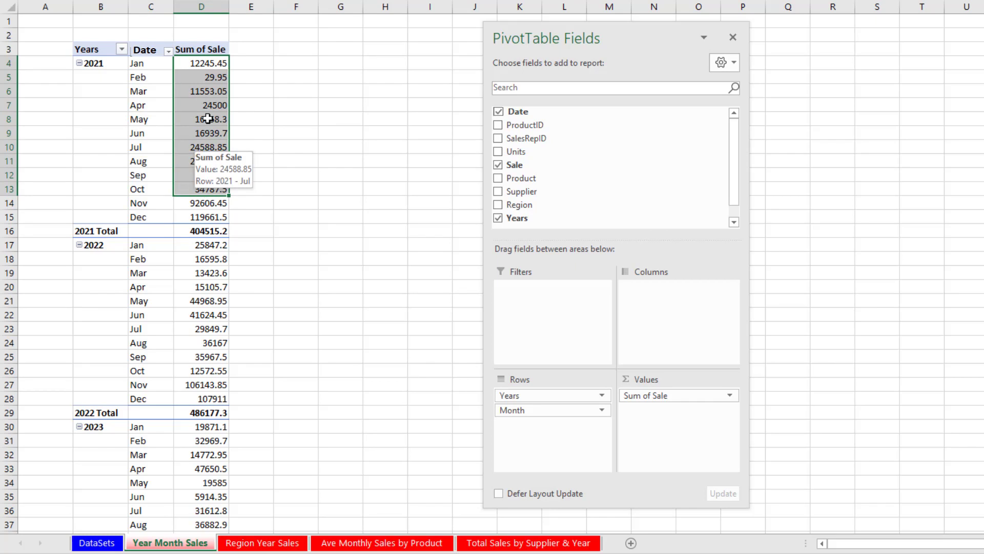
Format the Sum of Sale values as Number with 2 decimal places and the 1000 separator.
{"action": "left_click", "coordinate": [209, 93]}
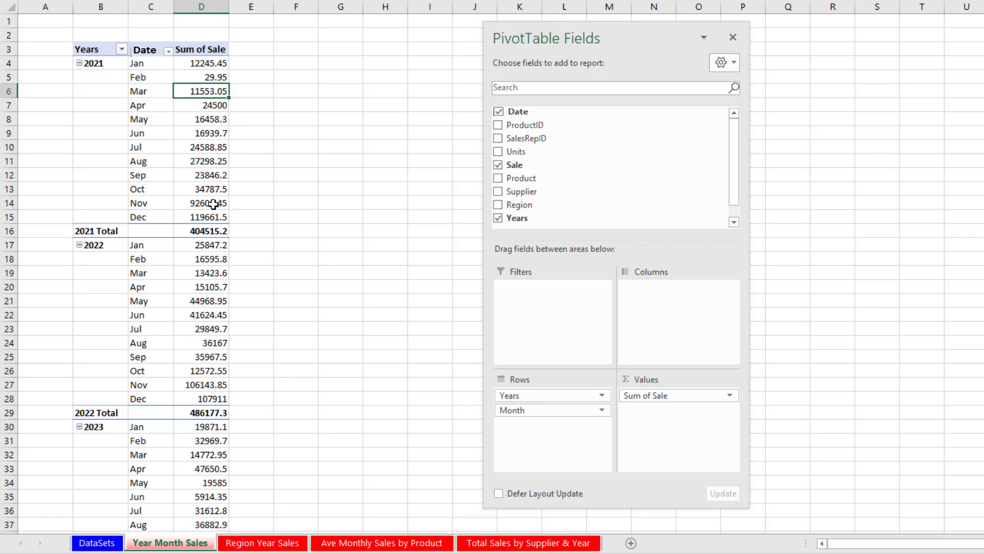
{"action": "right_click", "coordinate": [204, 93]}
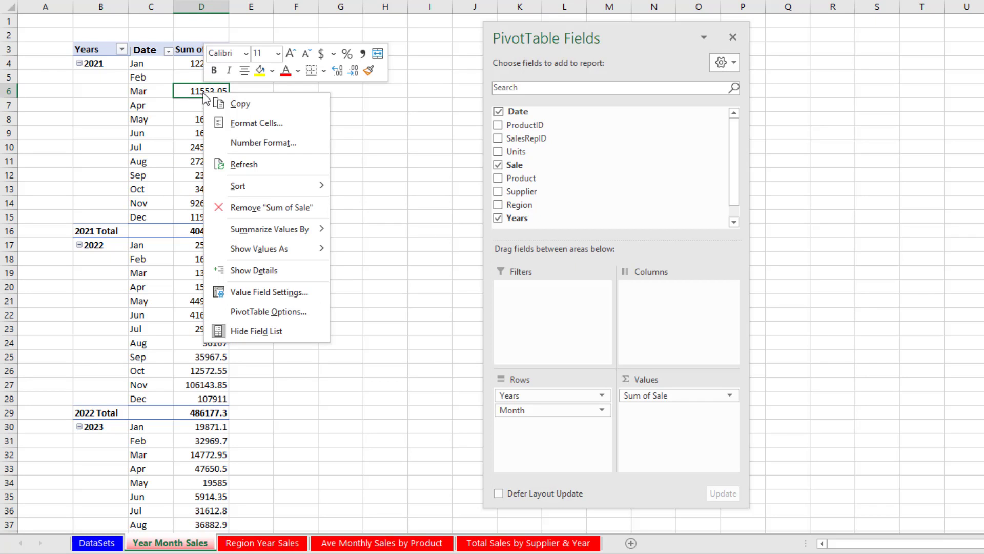
{"action": "left_click", "coordinate": [275, 142]}
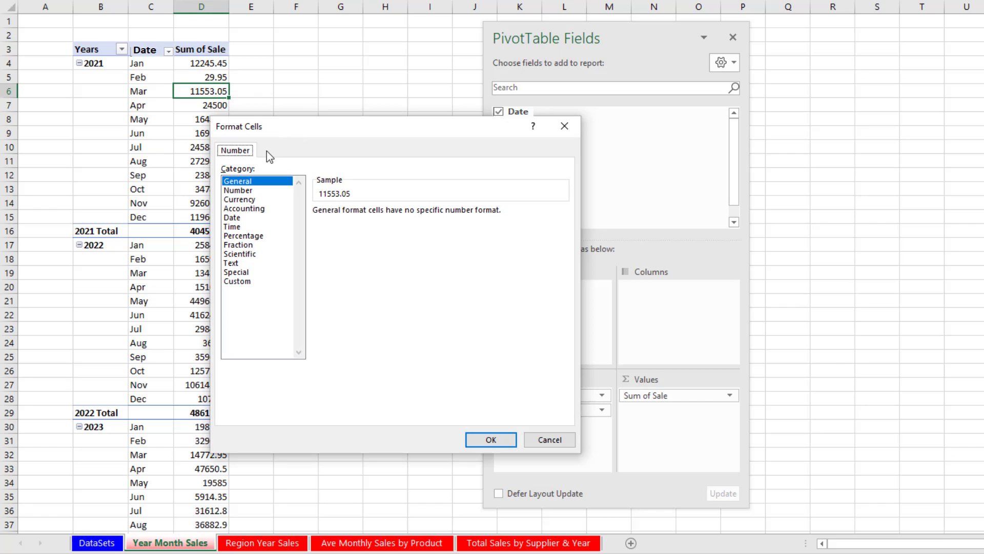
{"action": "left_click", "coordinate": [241, 201]}
{"action": "left_click", "coordinate": [241, 209]}
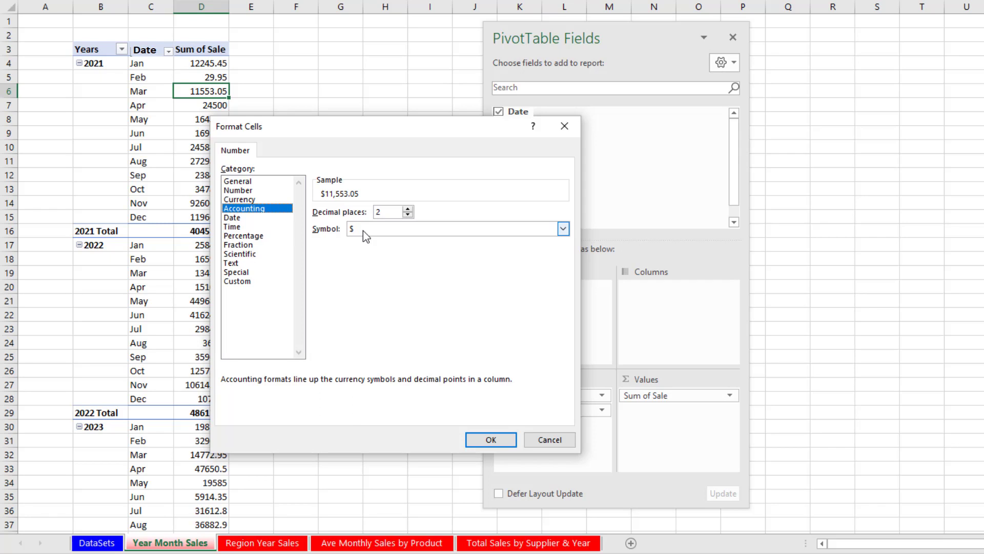
{"action": "left_click", "coordinate": [237, 191]}
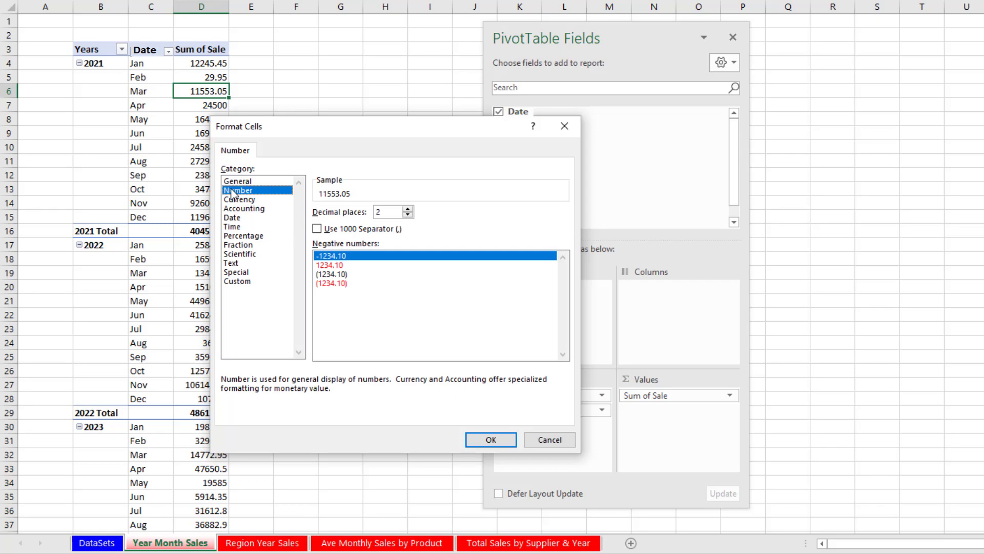
{"action": "left_click", "coordinate": [322, 231]}
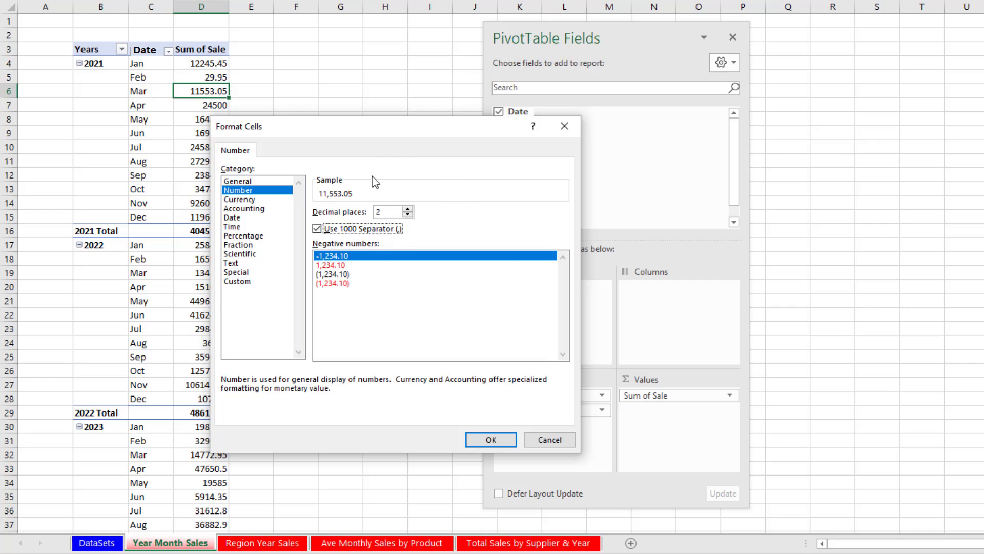
{"action": "left_click", "coordinate": [492, 444]}
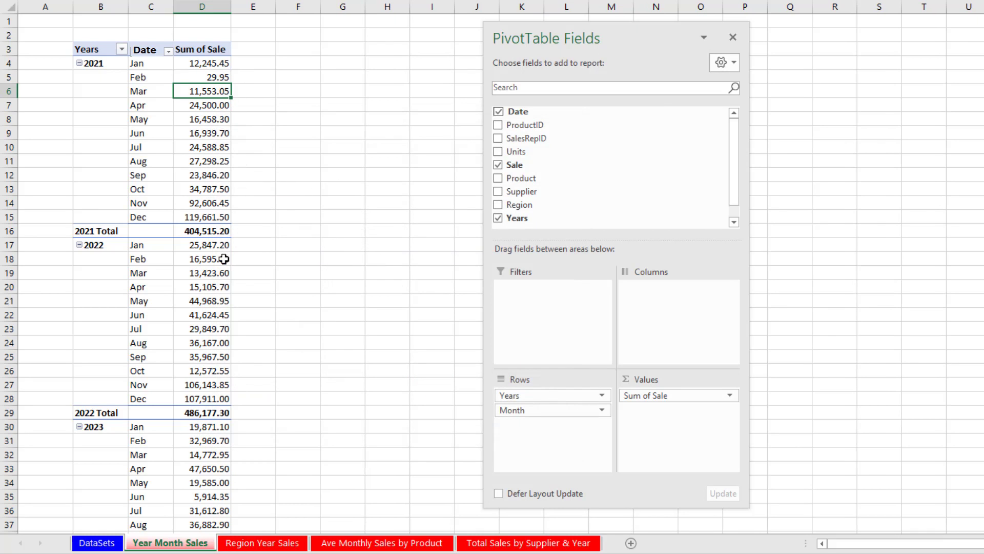
Rename the value header in D3 as Sum of Sale ($) and widen column D to fit it.
{"action": "left_click", "coordinate": [193, 49]}
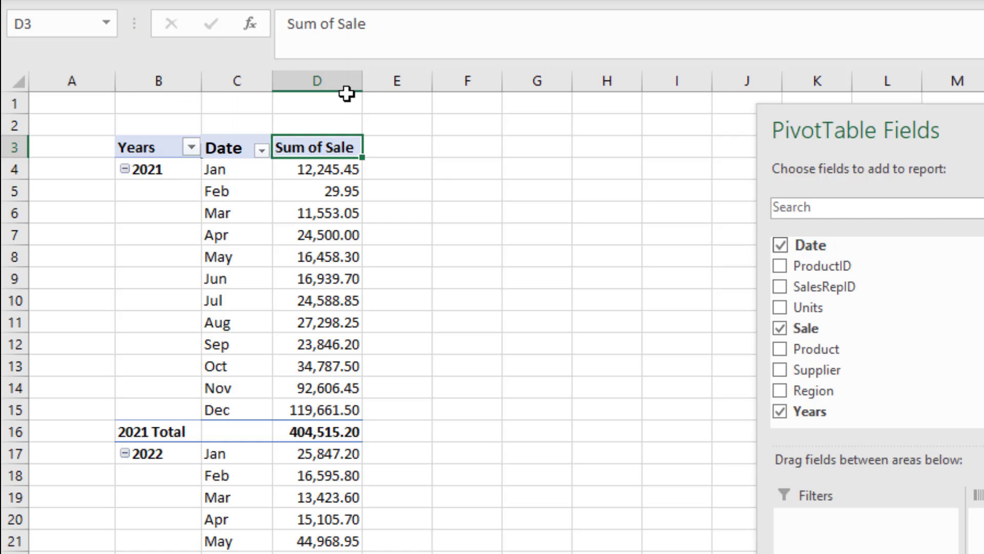
{"action": "left_click", "coordinate": [378, 28]}
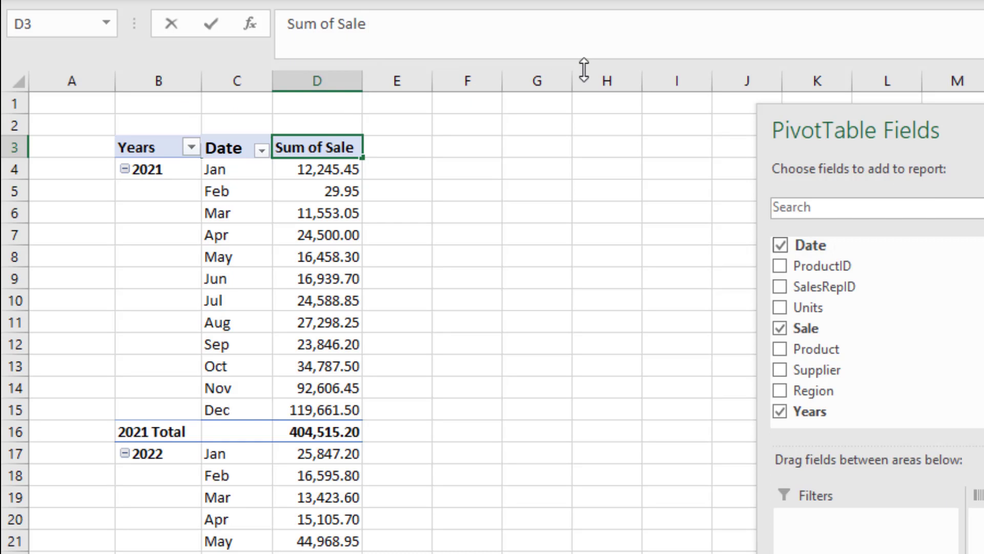
{"action": "type", "text": "($)"}
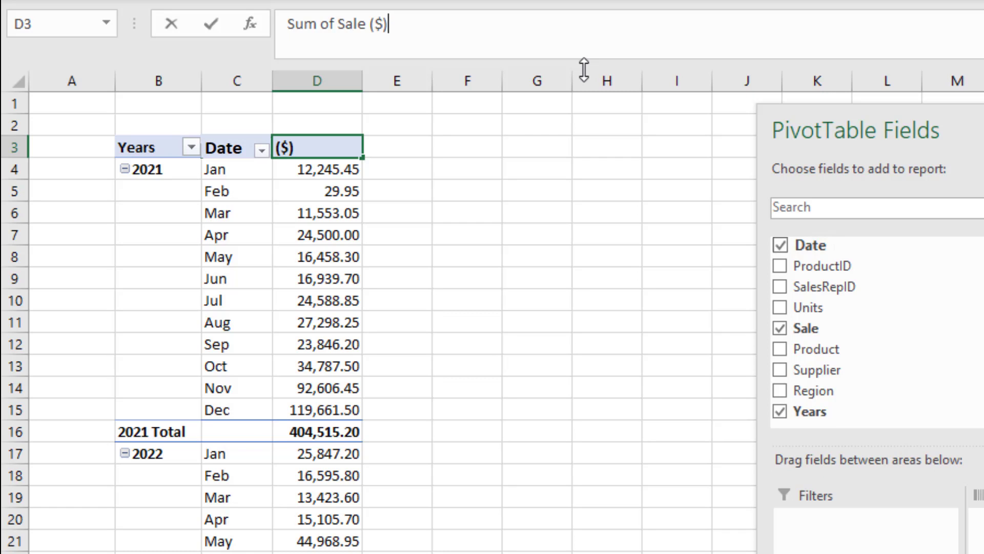
{"action": "key", "text": "Return"}
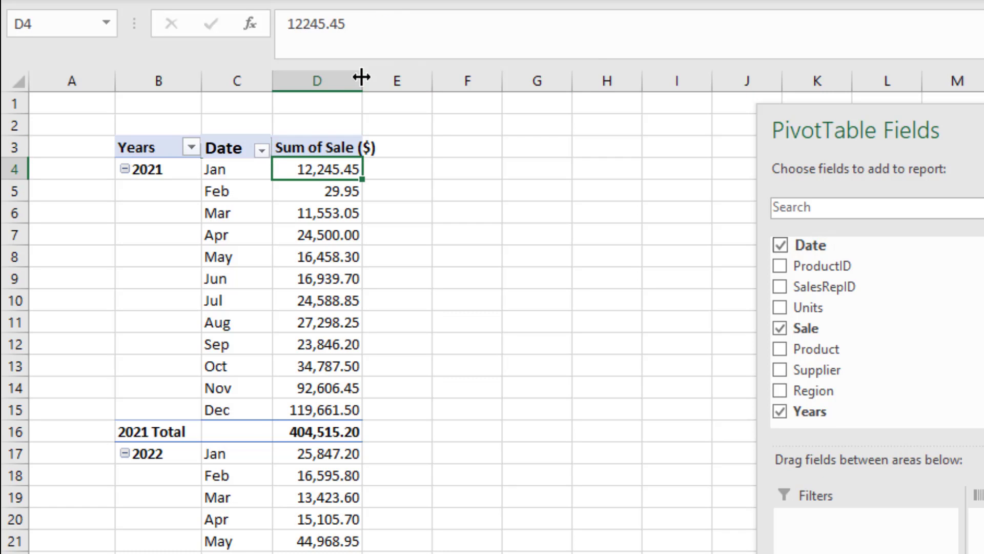
{"action": "left_click_drag", "start_coordinate": [363, 81], "coordinate": [395, 82]}
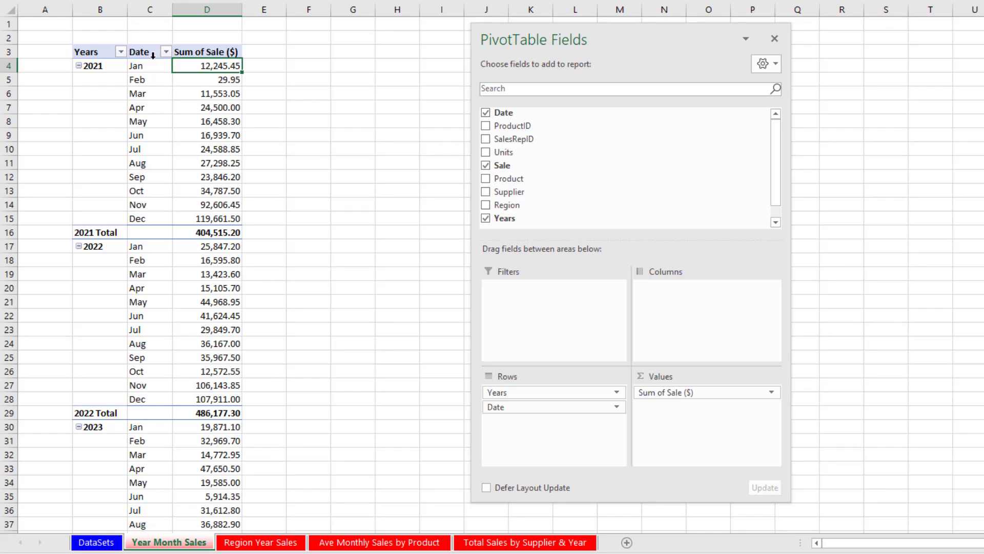
Rename the Date header in C3 as Month.
{"action": "left_click", "coordinate": [147, 56]}
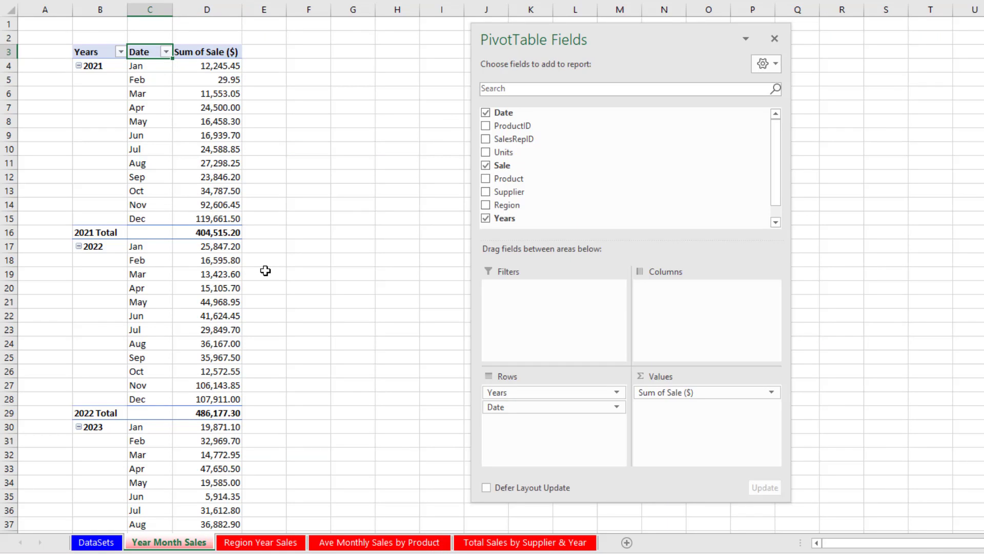
{"action": "type", "text": "Month"}
{"action": "key", "text": "Return"}
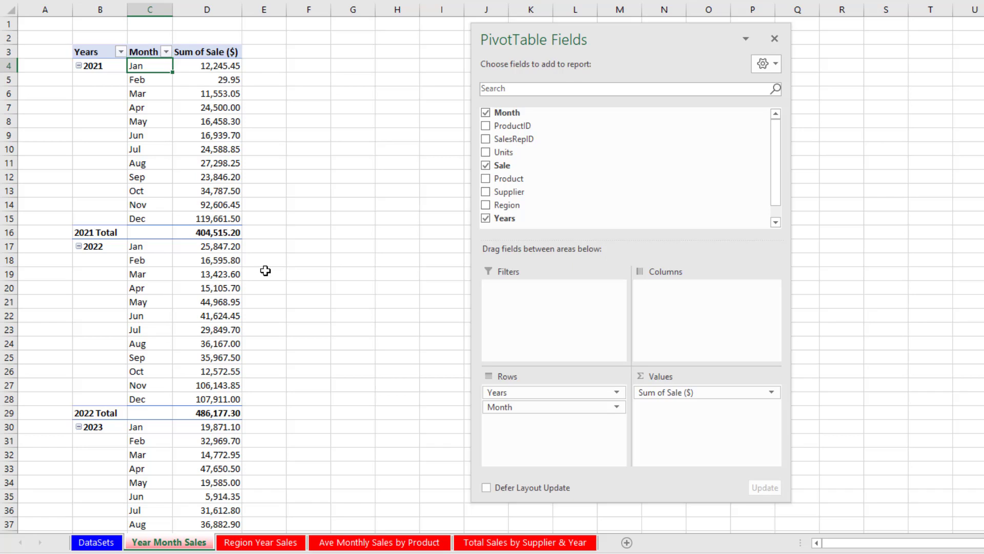
Dock the PivotTable field list beside the sheet and insert a basic 2-D line PivotChart of the monthly sales.
{"action": "left_click", "coordinate": [226, 68]}
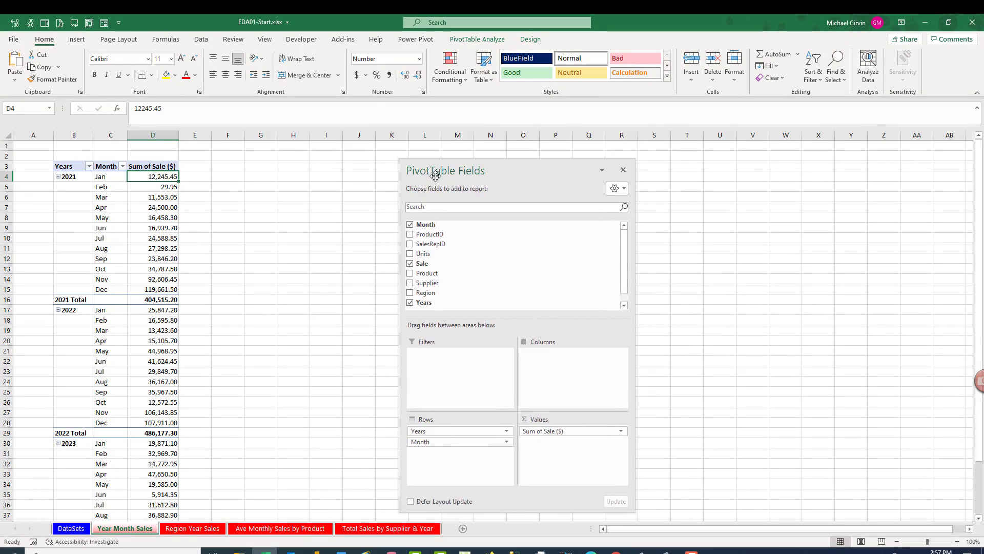
{"action": "left_click_drag", "start_coordinate": [435, 175], "coordinate": [977, 187]}
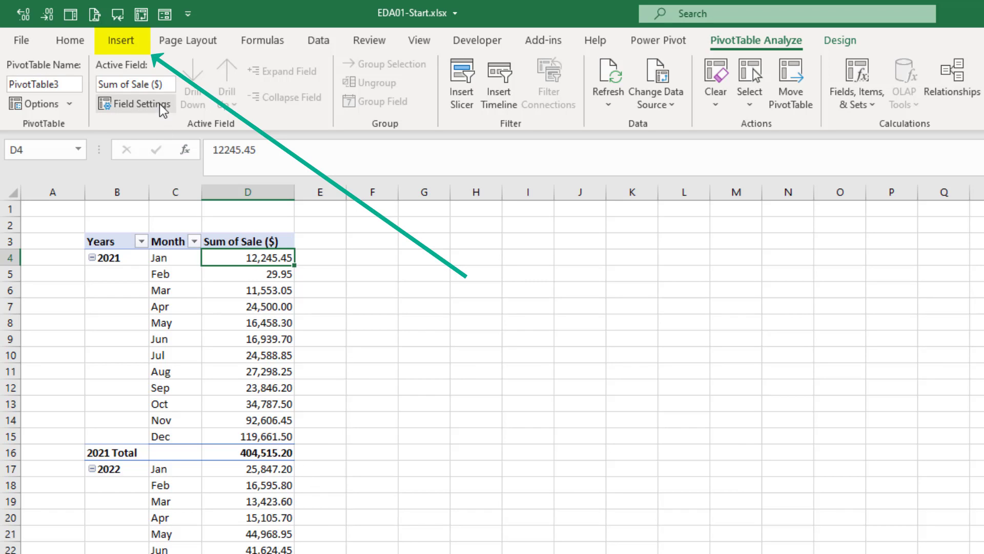
{"action": "left_click", "coordinate": [131, 40]}
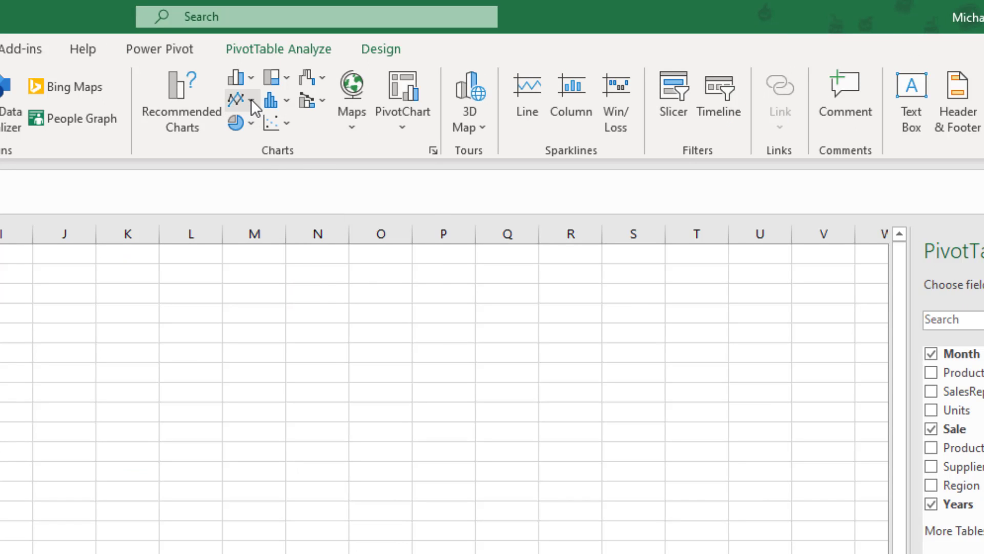
{"action": "left_click", "coordinate": [252, 101]}
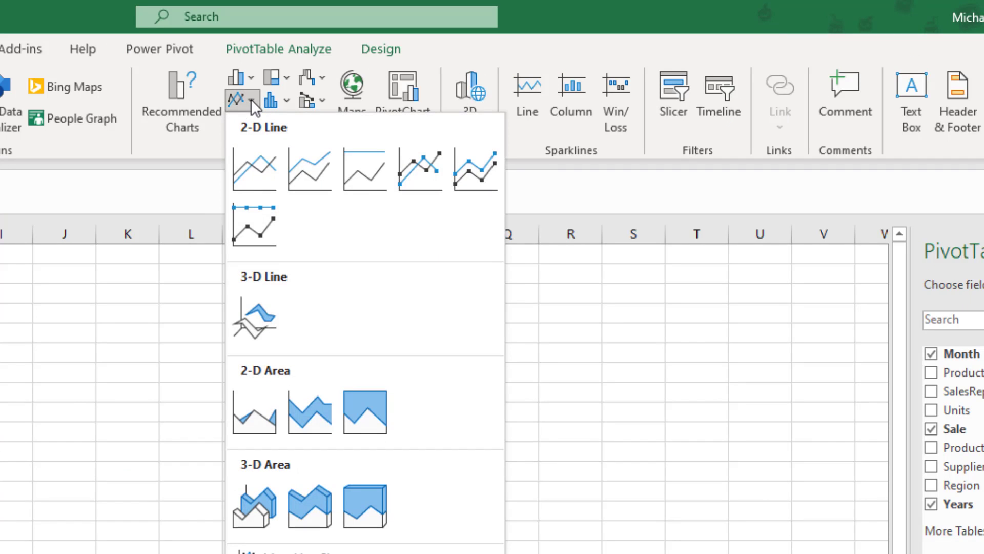
{"action": "left_click", "coordinate": [255, 167]}
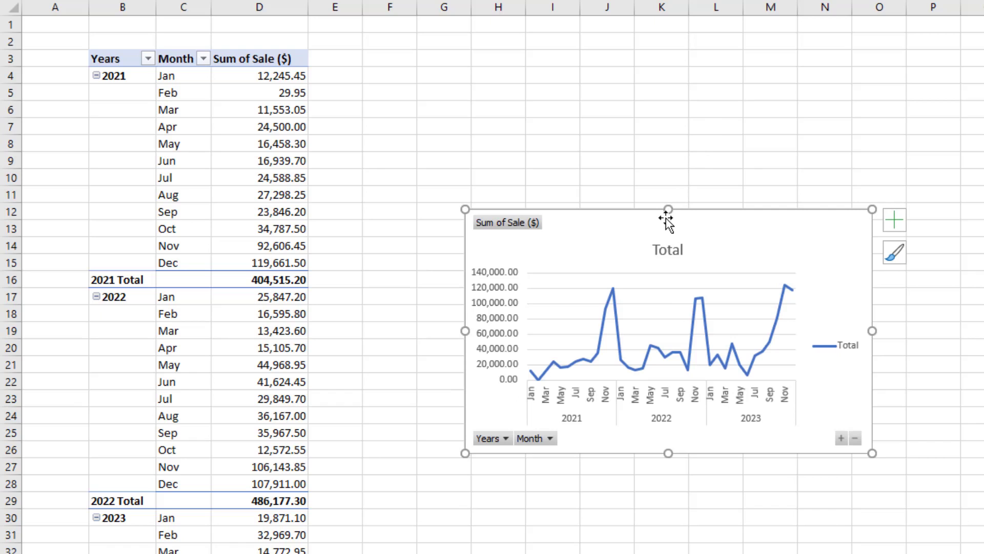
Move the line PivotChart closer to the PivotTable, with its upper corner at cell F7.
{"action": "left_click", "coordinate": [663, 359]}
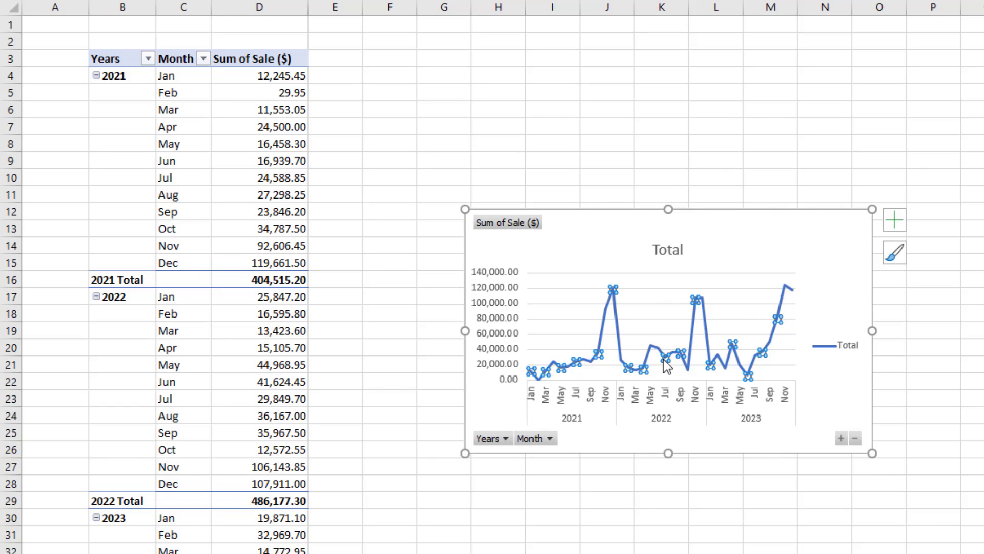
{"action": "left_click", "coordinate": [613, 229]}
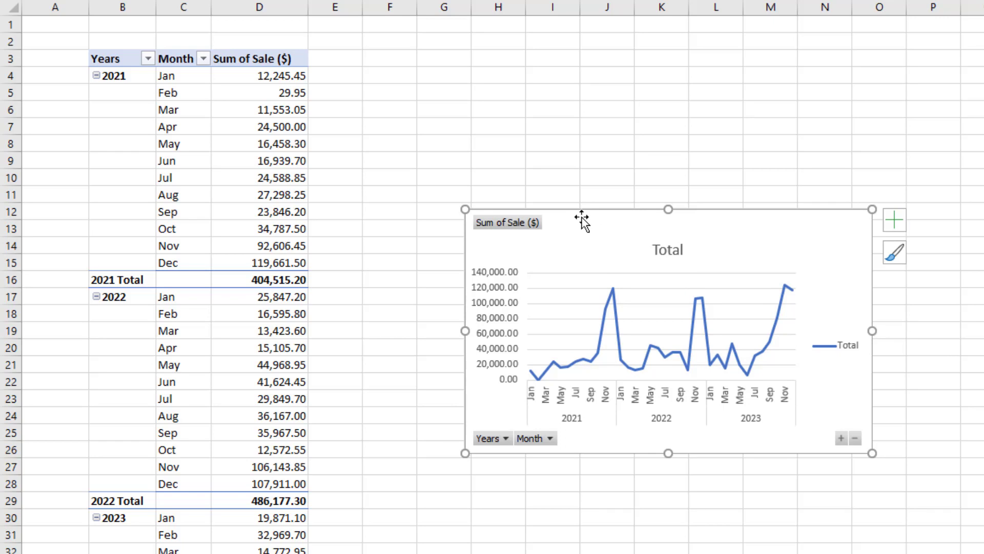
{"action": "left_click_drag", "start_coordinate": [582, 220], "coordinate": [475, 130]}
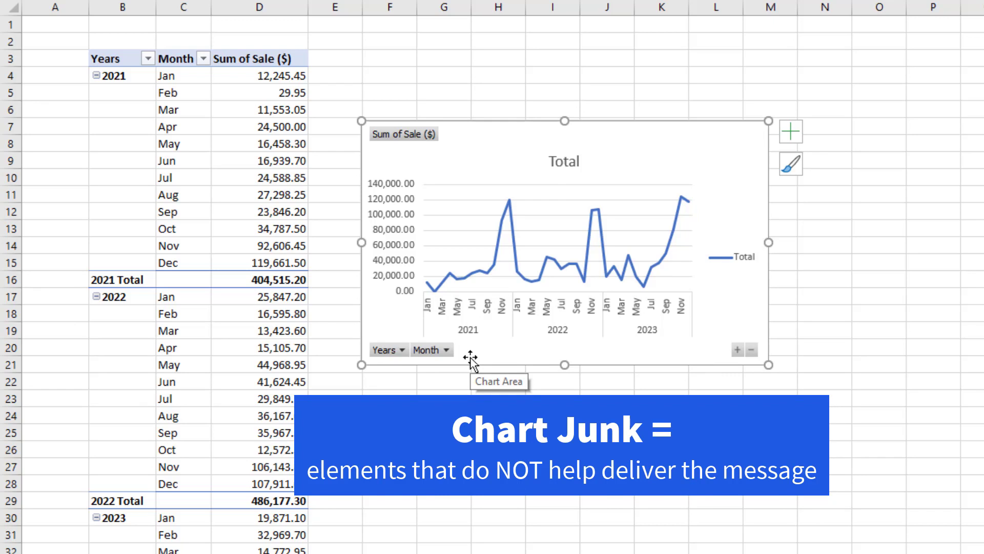
Delete the legend from the line PivotChart and set its title to Total Sales.
{"action": "left_click", "coordinate": [731, 258]}
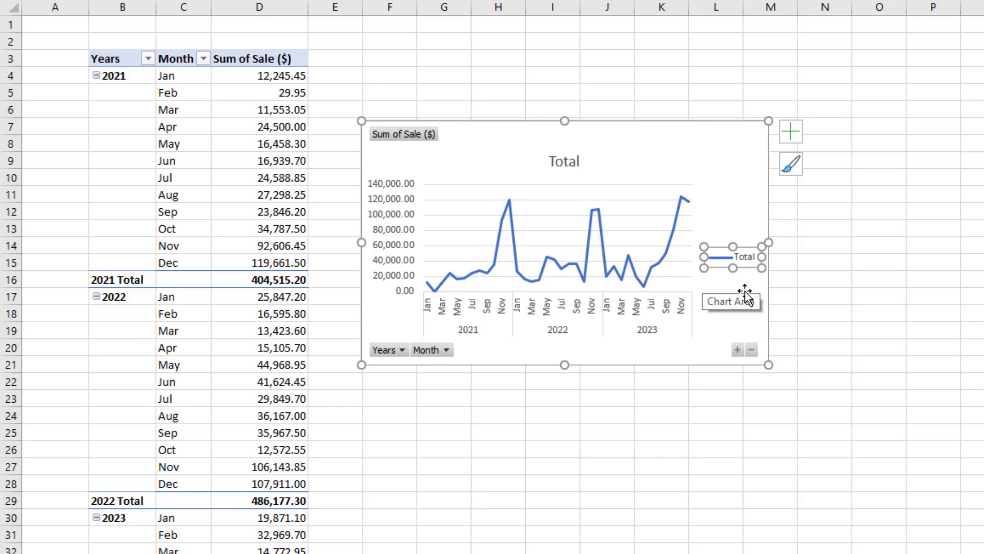
{"action": "key", "text": "Delete"}
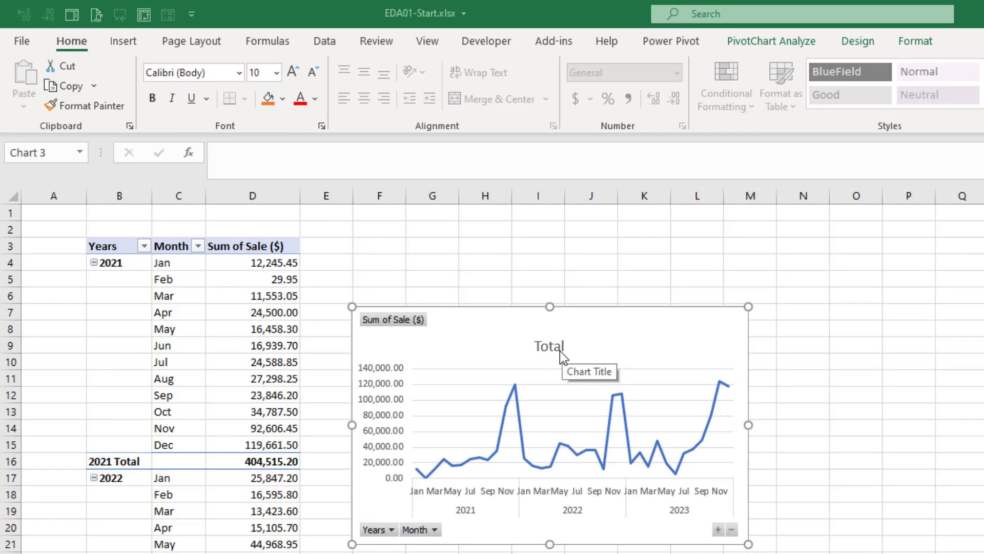
{"action": "left_click", "coordinate": [560, 352]}
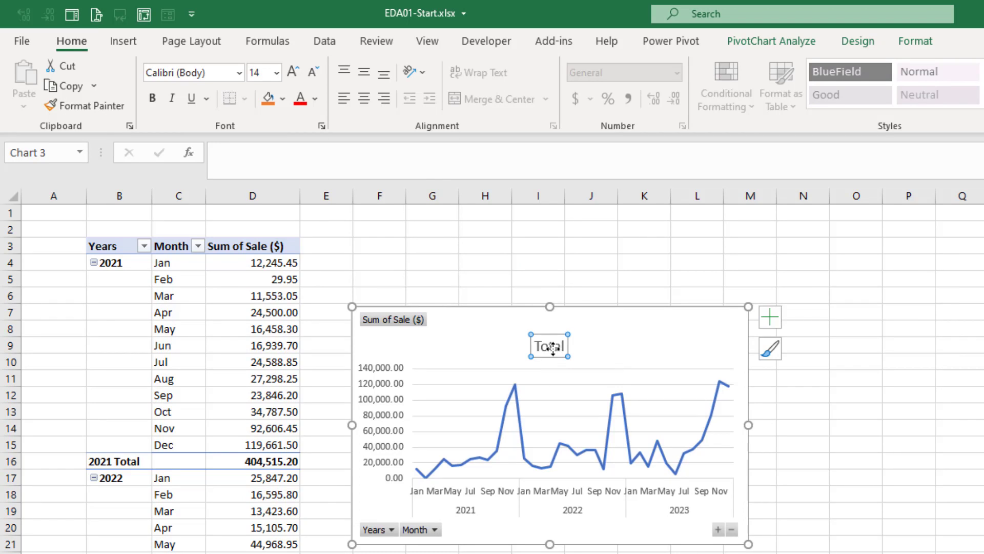
{"action": "left_click", "coordinate": [430, 172]}
{"action": "type", "text": "Total Sales"}
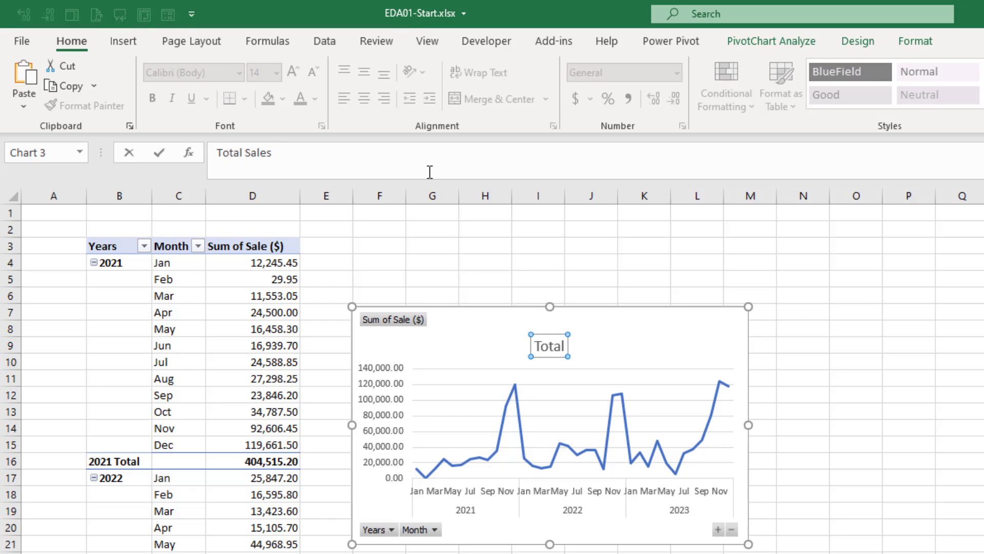
{"action": "key", "text": "Return"}
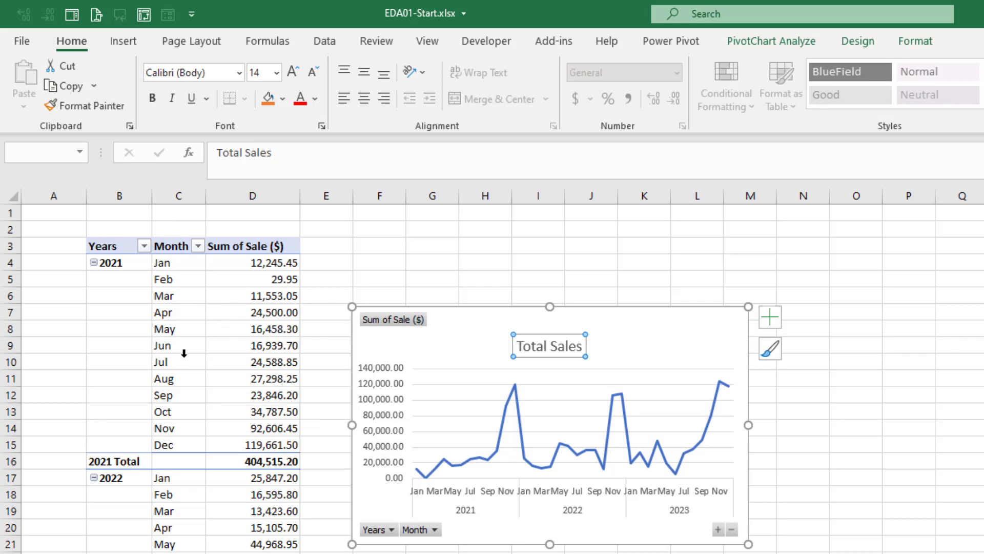
Hide all field buttons on the chart and widen it so that it extends into column O.
{"action": "left_click", "coordinate": [384, 319]}
{"action": "right_click", "coordinate": [384, 319]}
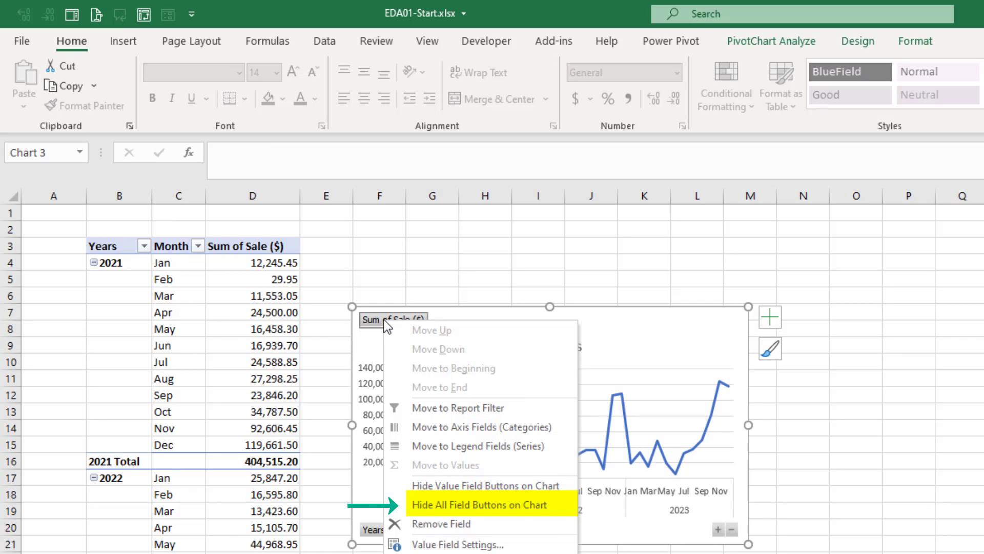
{"action": "left_click", "coordinate": [479, 503]}
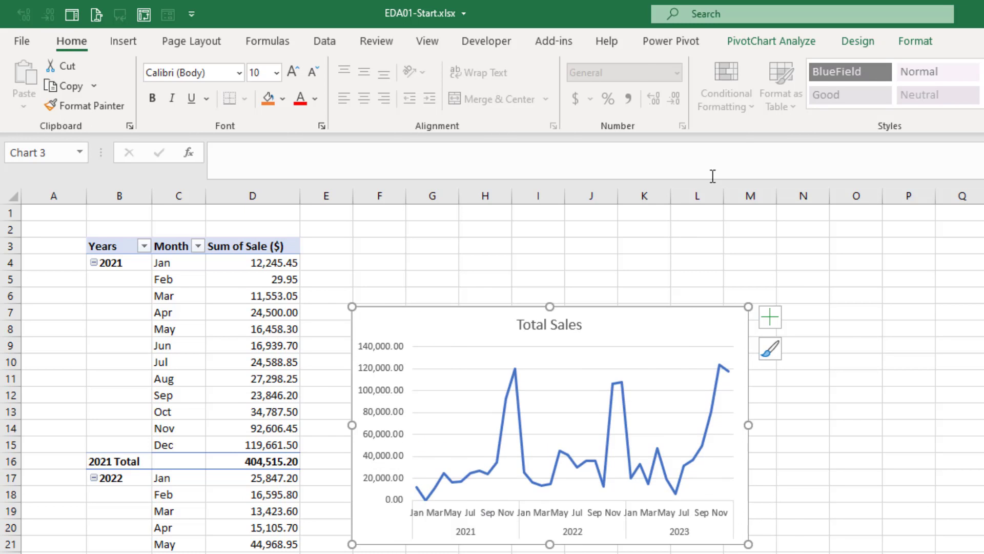
{"action": "left_click", "coordinate": [718, 42]}
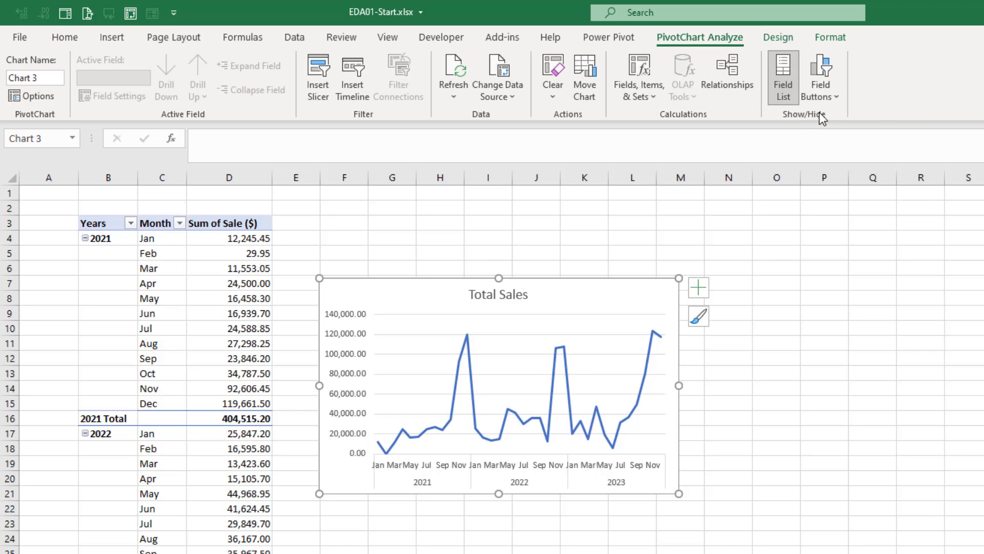
{"action": "left_click", "coordinate": [836, 97]}
{"action": "left_click", "coordinate": [837, 98]}
{"action": "left_click_drag", "start_coordinate": [679, 386], "coordinate": [764, 389]}
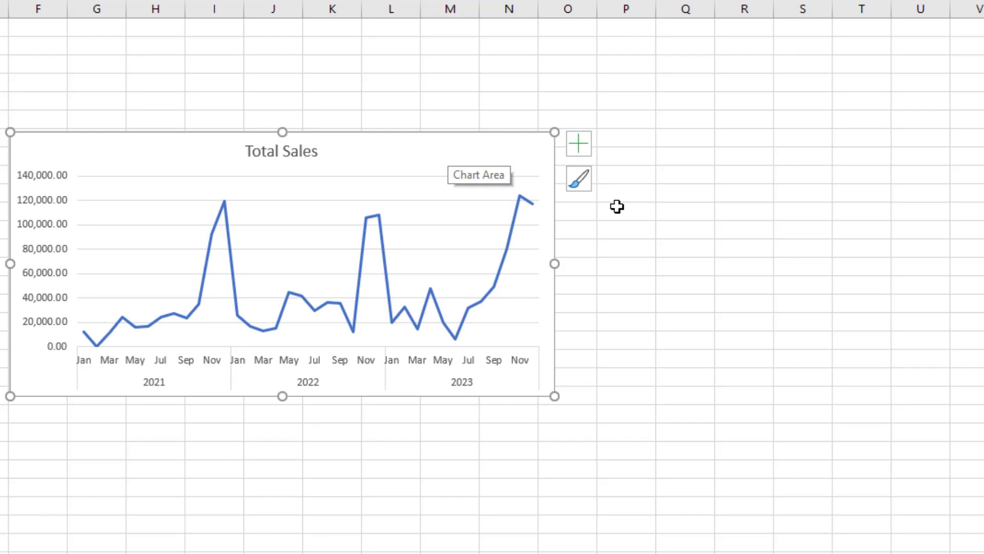
Examine the chart's available elements, its data series and the formatting options for its gridlines.
{"action": "left_click", "coordinate": [581, 148]}
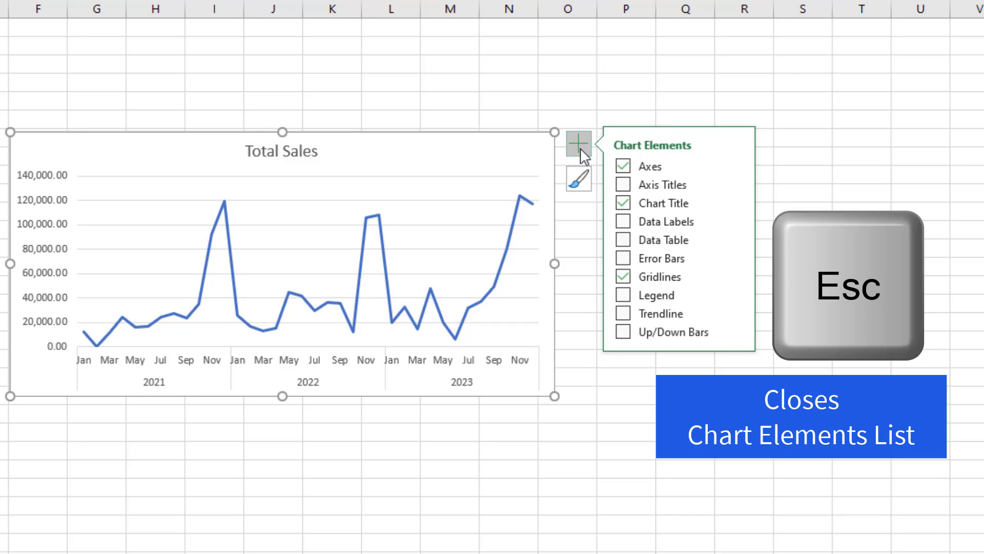
{"action": "key", "text": "Escape"}
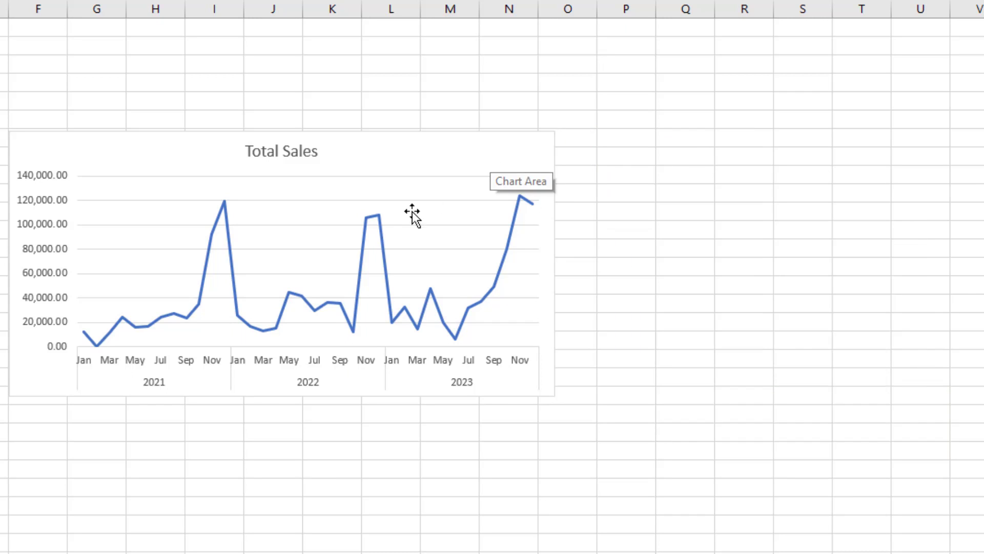
{"action": "left_click", "coordinate": [382, 222]}
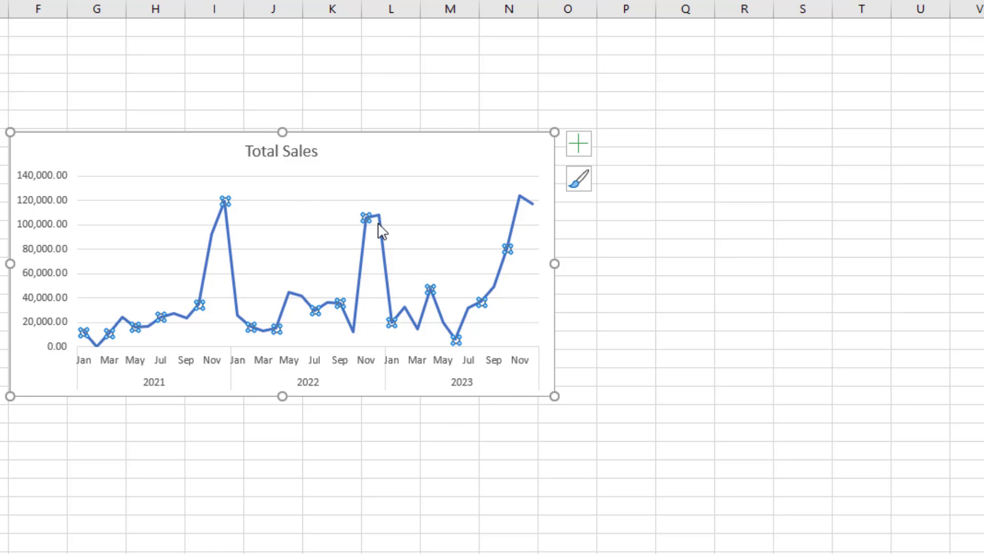
{"action": "left_click", "coordinate": [301, 201]}
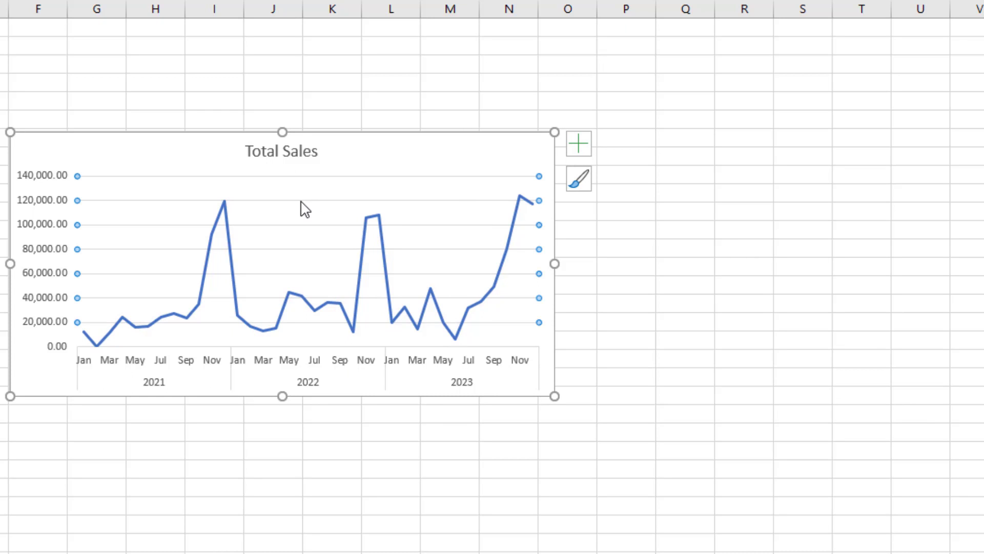
{"action": "right_click", "coordinate": [302, 203]}
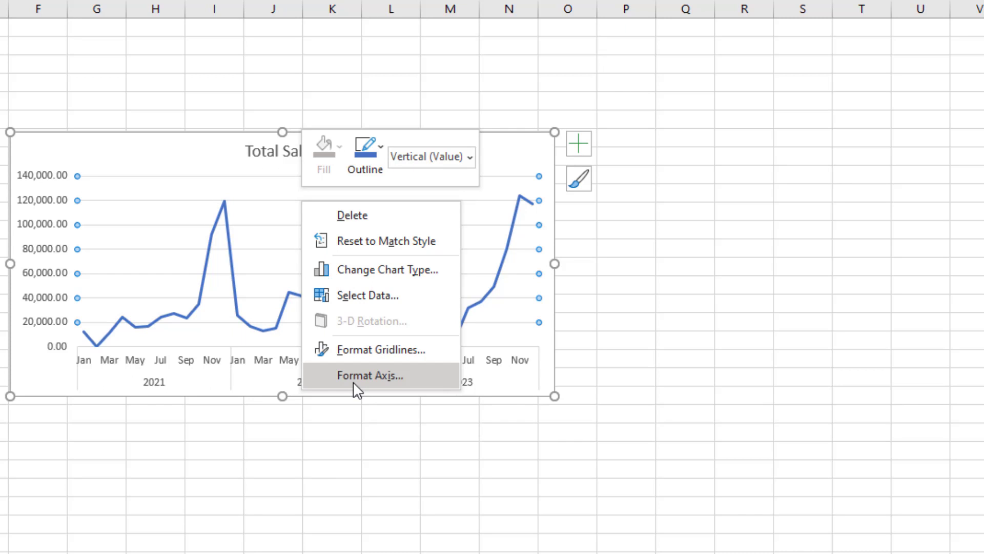
{"action": "key", "text": "Escape"}
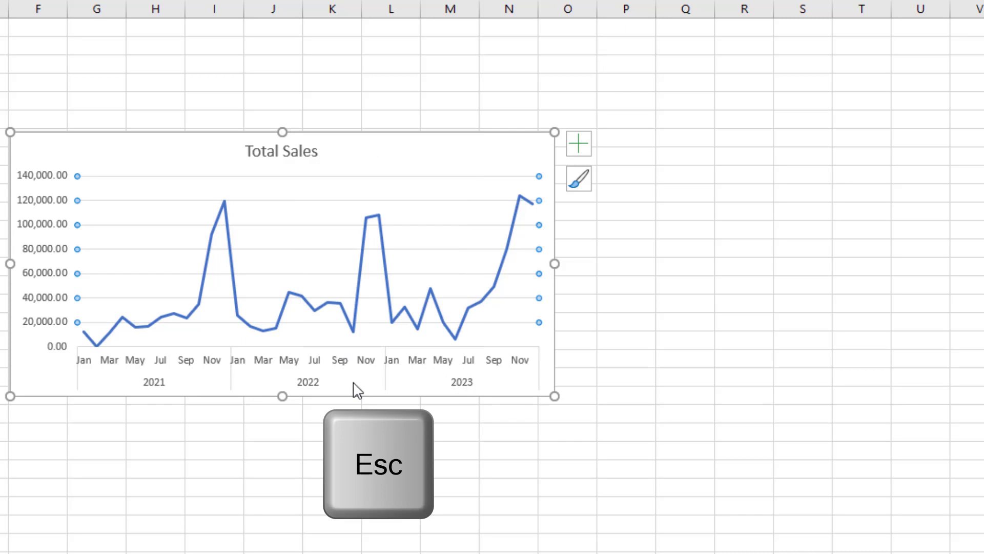
Format the chart's vertical axis numbers with 0 decimal places.
{"action": "left_click", "coordinate": [31, 208]}
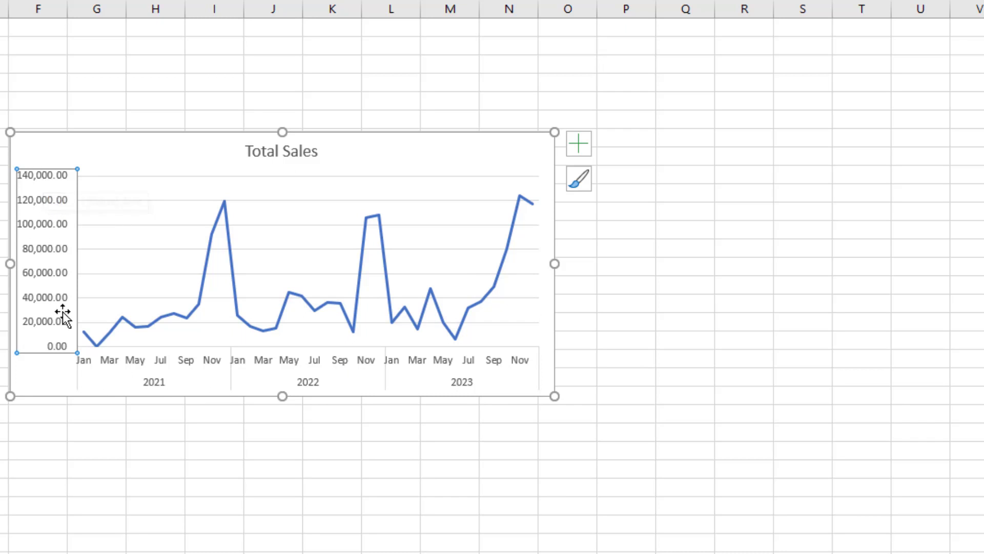
{"action": "key", "text": "ctrl+1"}
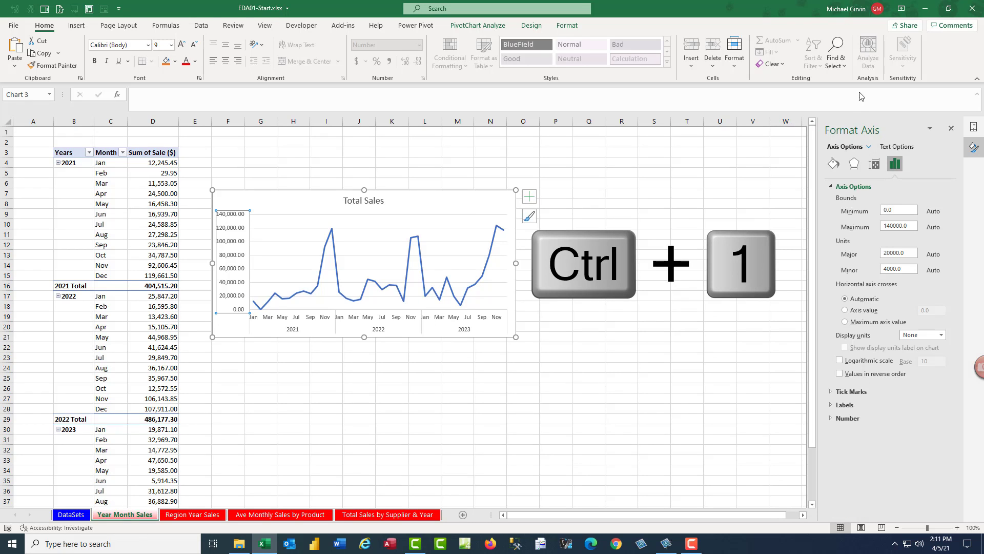
{"action": "left_click", "coordinate": [834, 164]}
{"action": "left_click", "coordinate": [855, 165]}
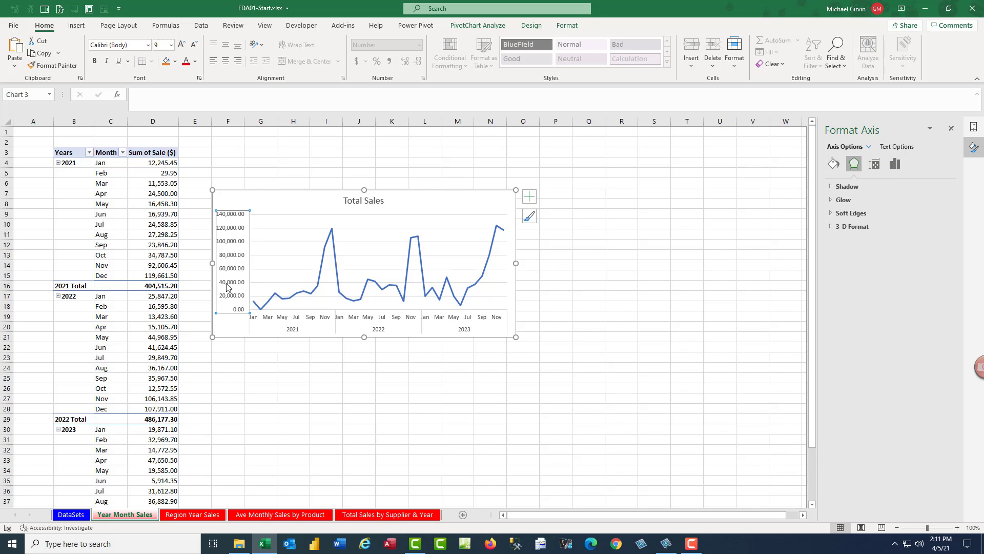
{"action": "left_click", "coordinate": [895, 164]}
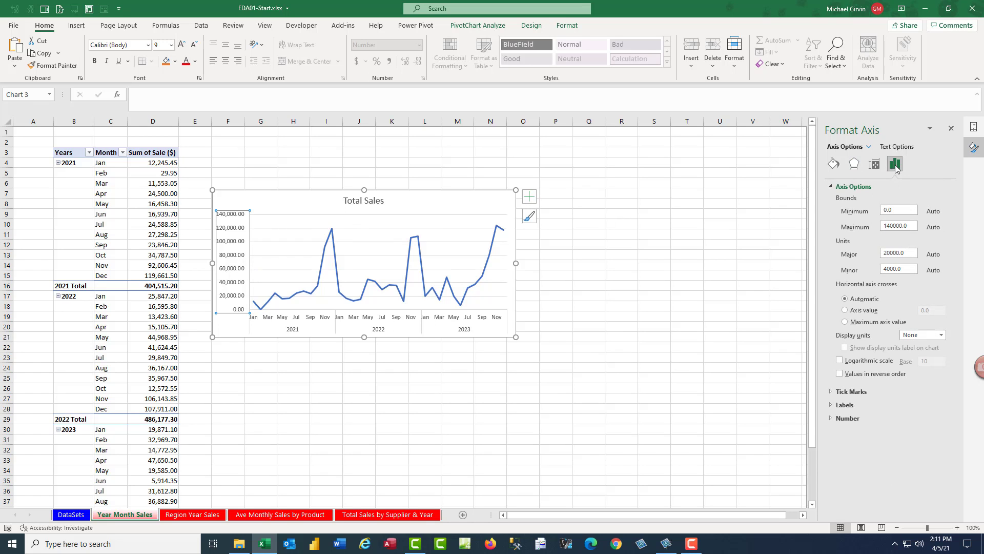
{"action": "left_click", "coordinate": [832, 420]}
{"action": "double_click", "coordinate": [898, 454]}
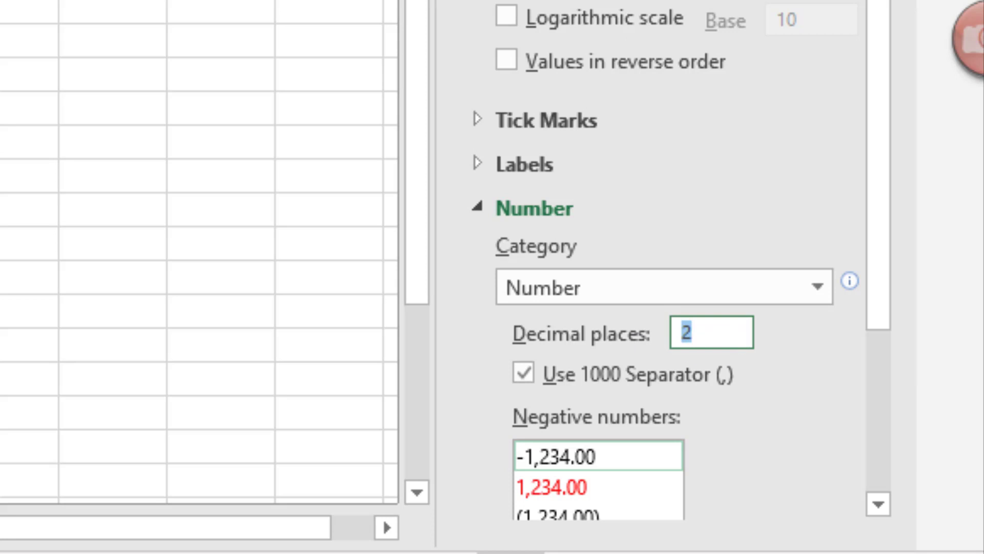
{"action": "type", "text": "0"}
{"action": "key", "text": "Tab"}
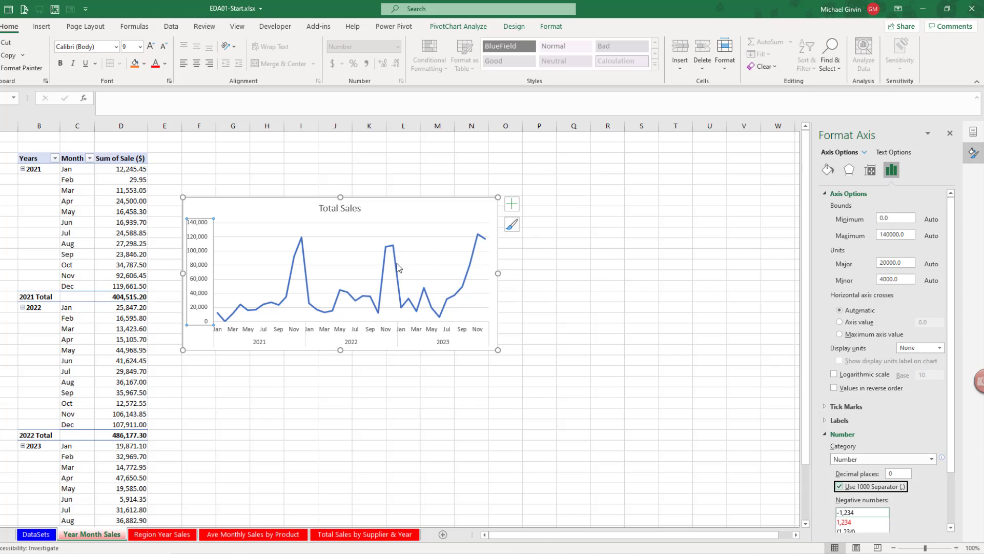
Move the chart up, snapping its upper corner to cell F3 beside the PivotTable header.
{"action": "left_click", "coordinate": [397, 263]}
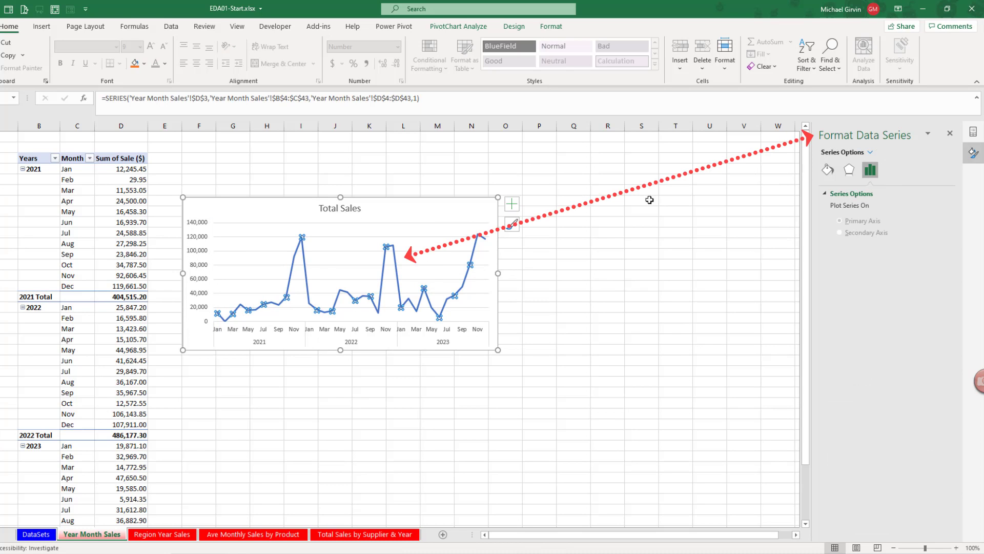
{"action": "left_click", "coordinate": [451, 236]}
{"action": "left_click", "coordinate": [203, 204]}
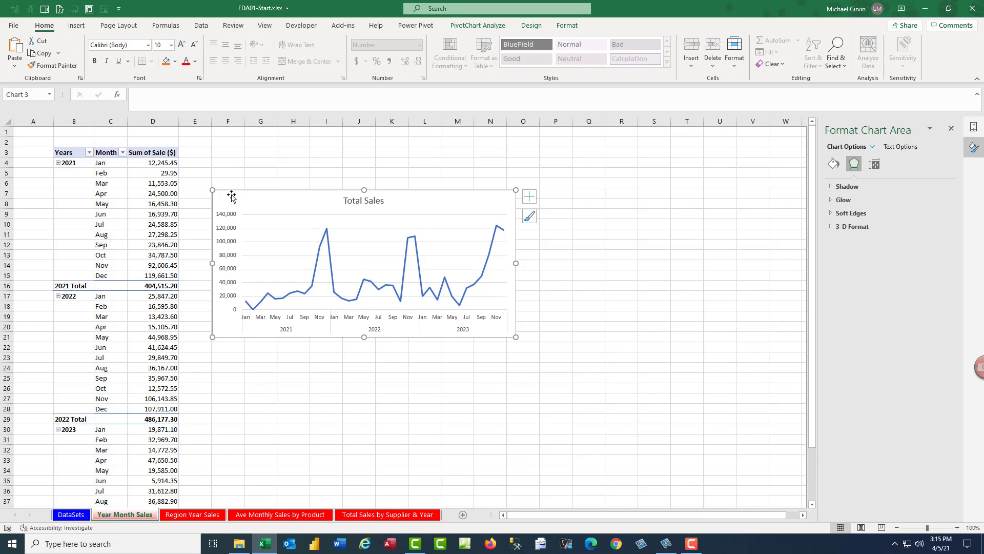
{"action": "key", "text": "alt"}
{"action": "left_click_drag", "start_coordinate": [224, 192], "coordinate": [224, 147]}
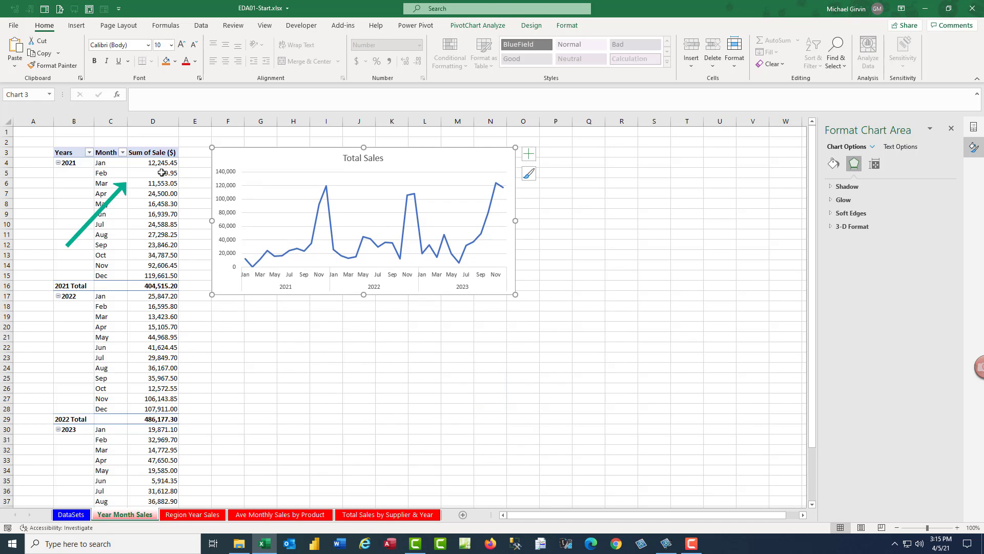
Add Product as a report filter to the PivotTable and filter the report to Aspen.
{"action": "left_click", "coordinate": [161, 173]}
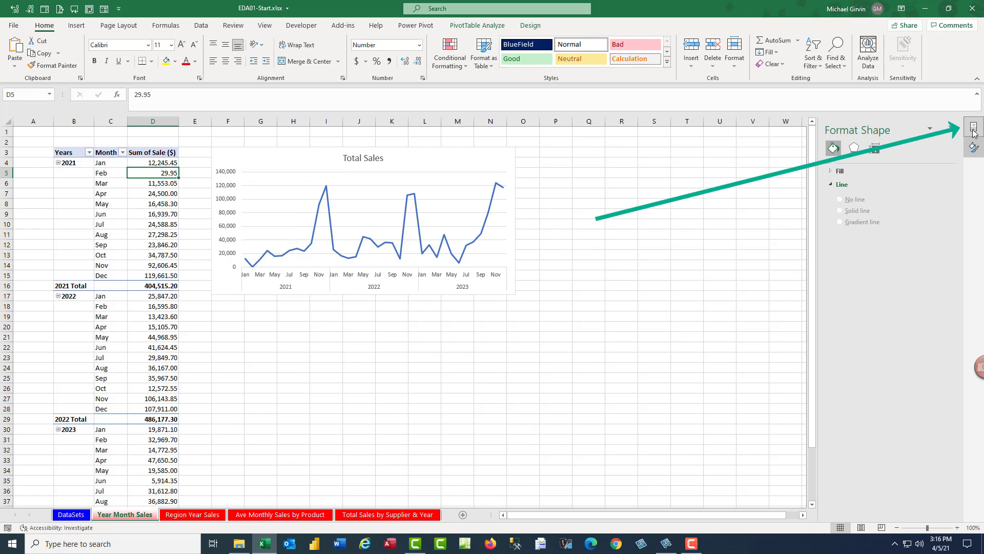
{"action": "left_click", "coordinate": [974, 131]}
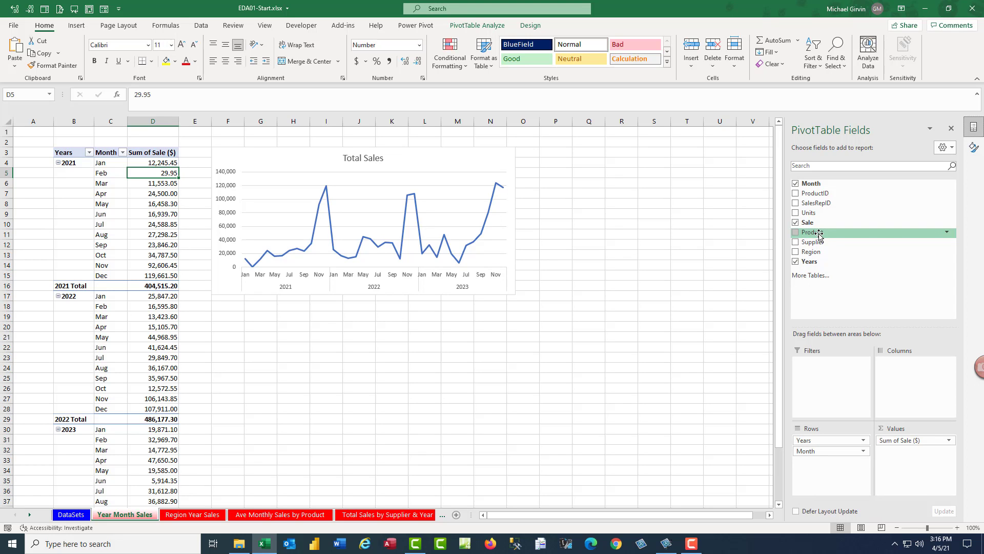
{"action": "left_click_drag", "start_coordinate": [814, 233], "coordinate": [839, 375]}
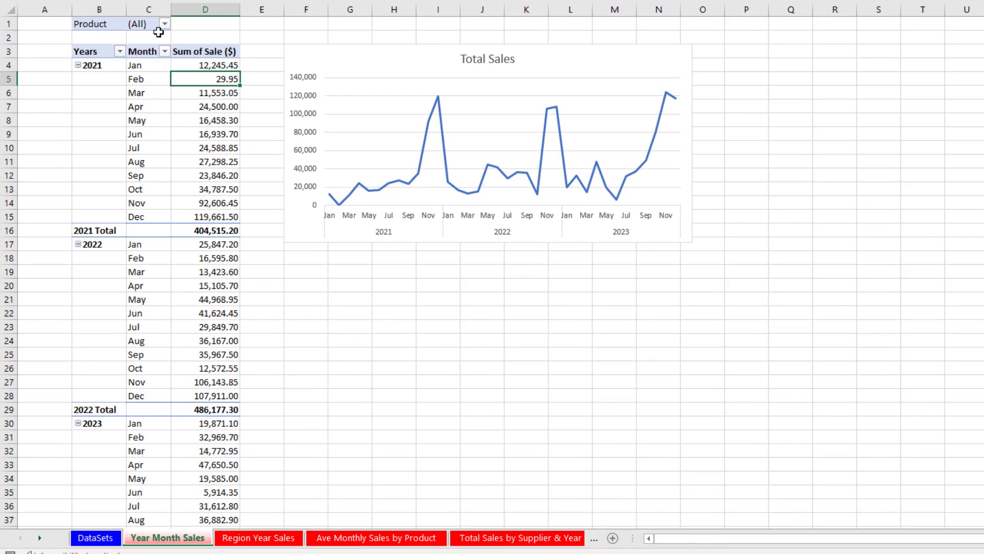
{"action": "left_click", "coordinate": [164, 24]}
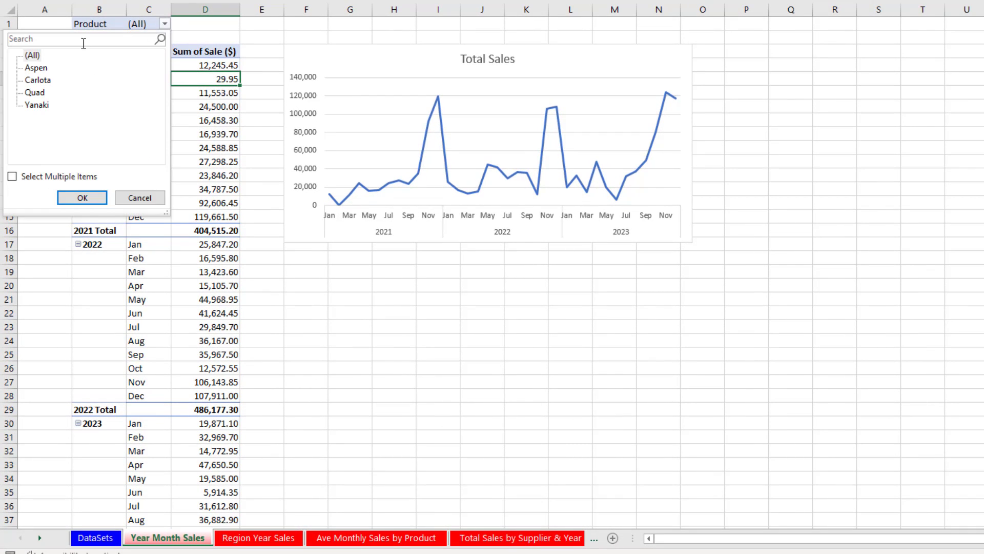
{"action": "left_click", "coordinate": [37, 68]}
{"action": "left_click", "coordinate": [82, 198]}
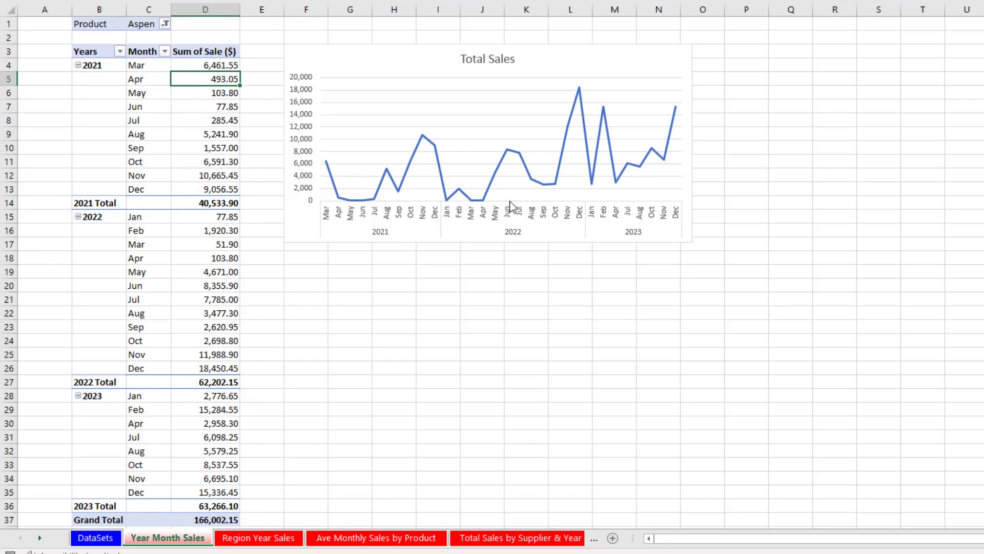
Reset the Product filter to (All) and remove Product from the report filters.
{"action": "left_click", "coordinate": [165, 23]}
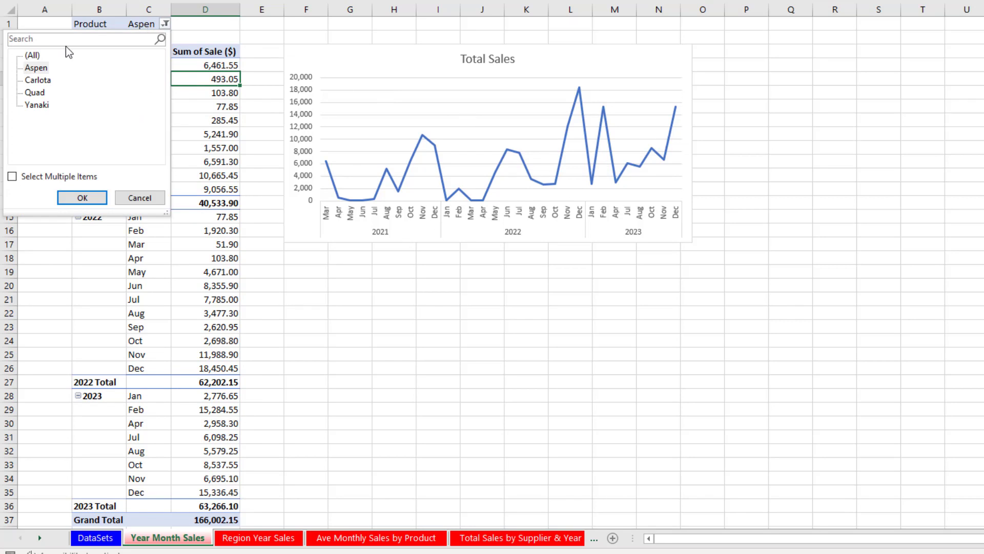
{"action": "left_click", "coordinate": [33, 55]}
{"action": "left_click", "coordinate": [96, 197]}
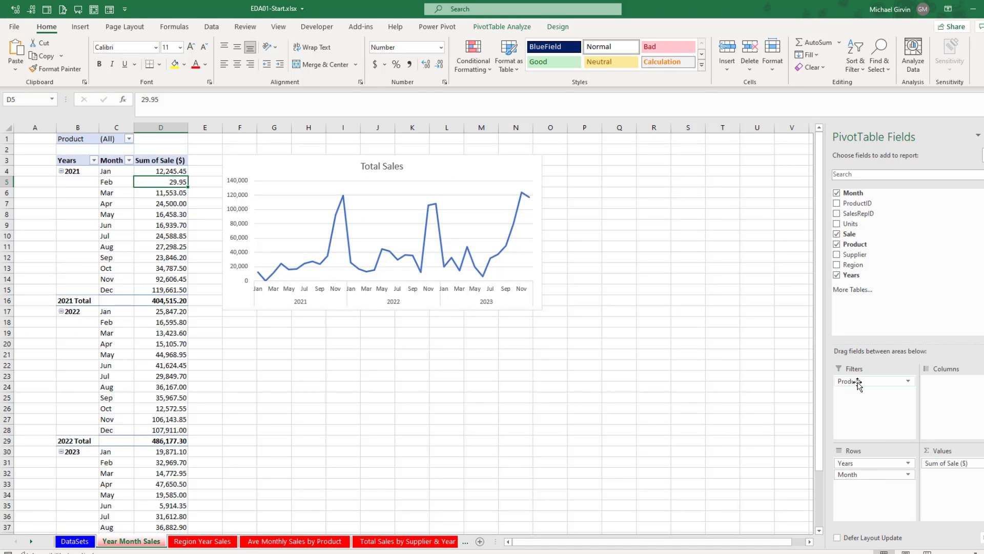
{"action": "left_click_drag", "start_coordinate": [862, 384], "coordinate": [947, 252]}
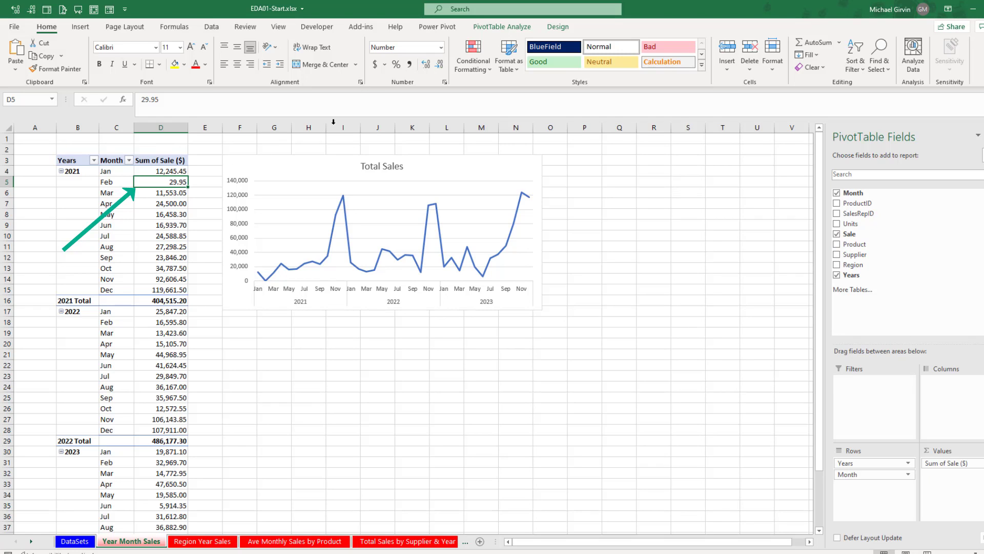
Insert a Product slicer for the PivotTable and place it below the chart, sized about 1.93" high by 1.54" wide.
{"action": "left_click", "coordinate": [497, 28]}
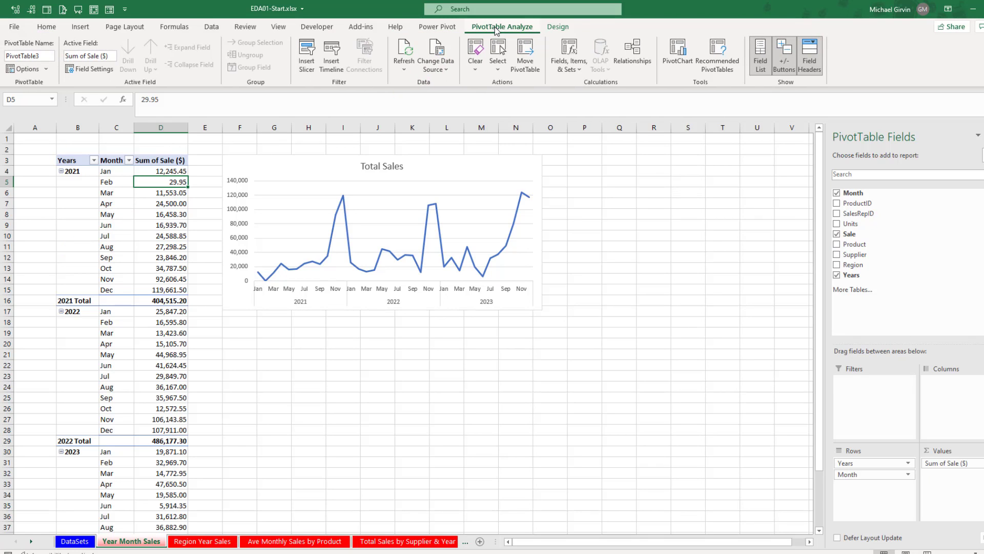
{"action": "left_click", "coordinate": [307, 63]}
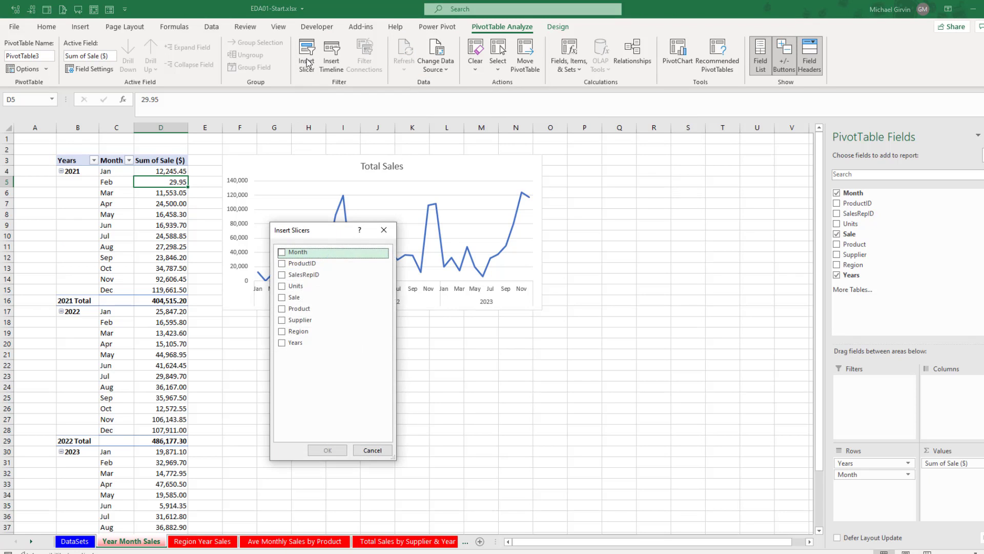
{"action": "left_click", "coordinate": [283, 309]}
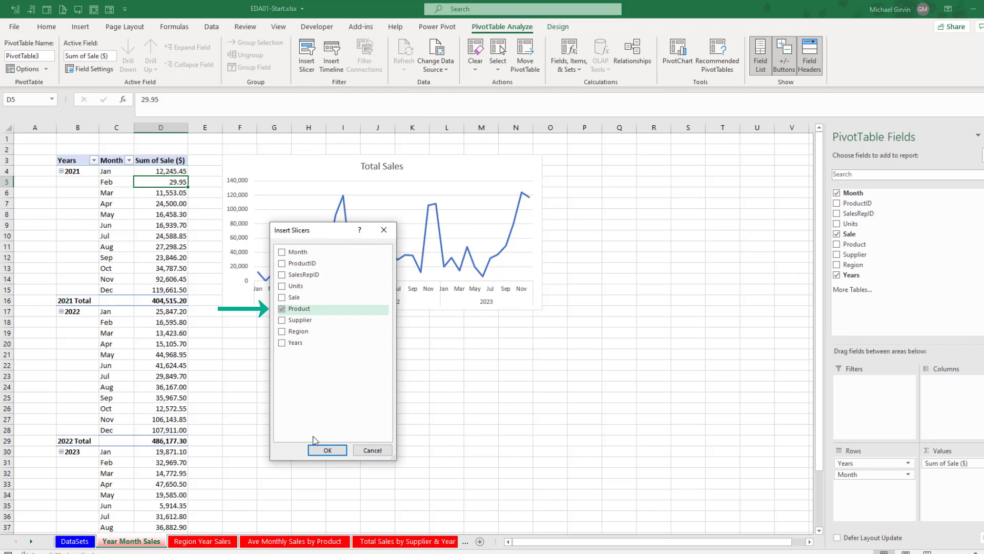
{"action": "left_click", "coordinate": [327, 450]}
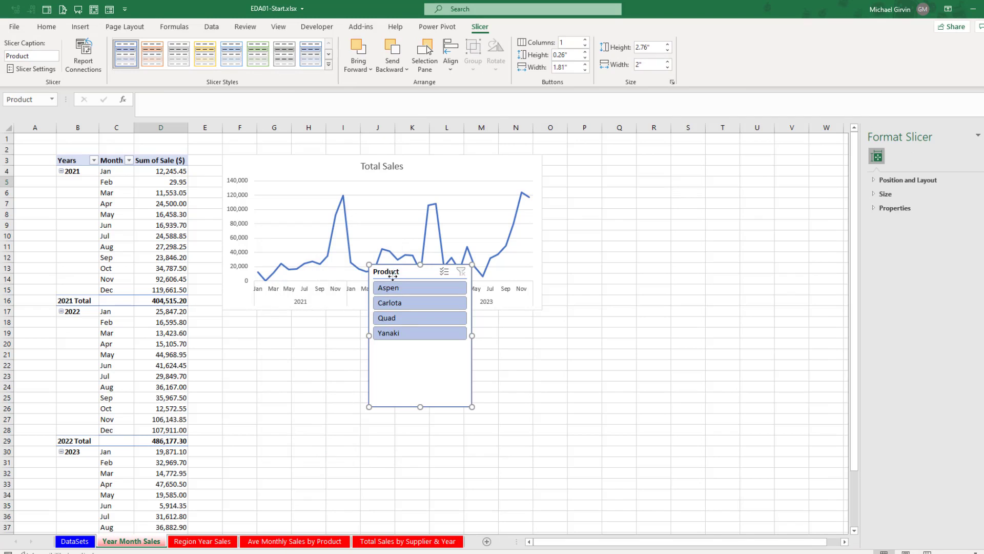
{"action": "left_click_drag", "start_coordinate": [398, 270], "coordinate": [253, 326]}
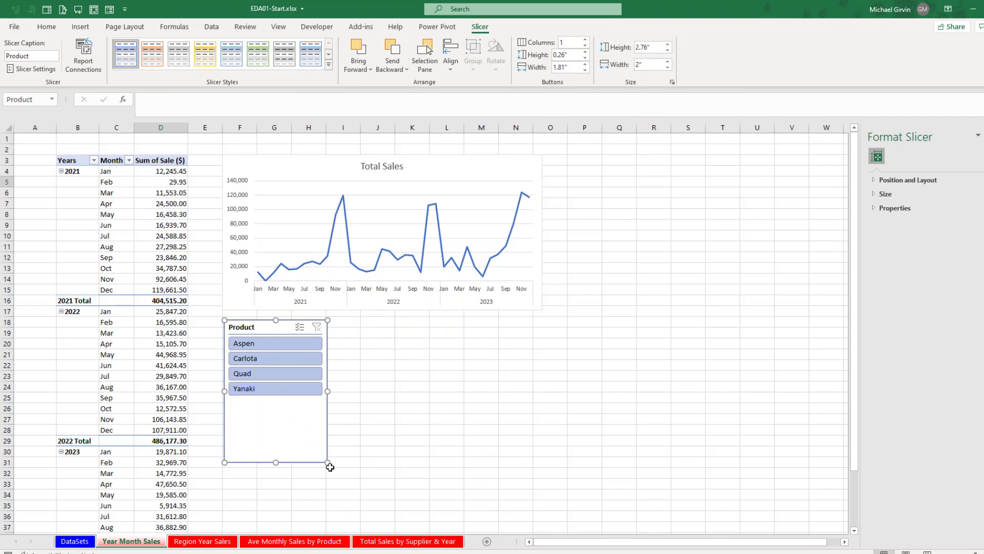
{"action": "left_click_drag", "start_coordinate": [327, 463], "coordinate": [304, 420]}
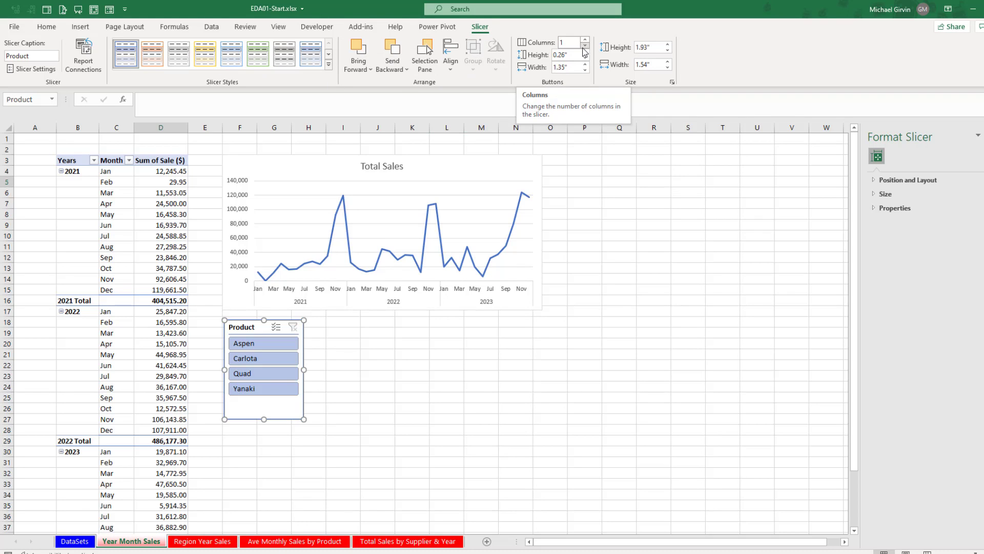
Filter the report with the Product slicer to Carlota, to Quad, and to Aspen together with Quad, checking the October 2022 sales value.
{"action": "left_click", "coordinate": [251, 360]}
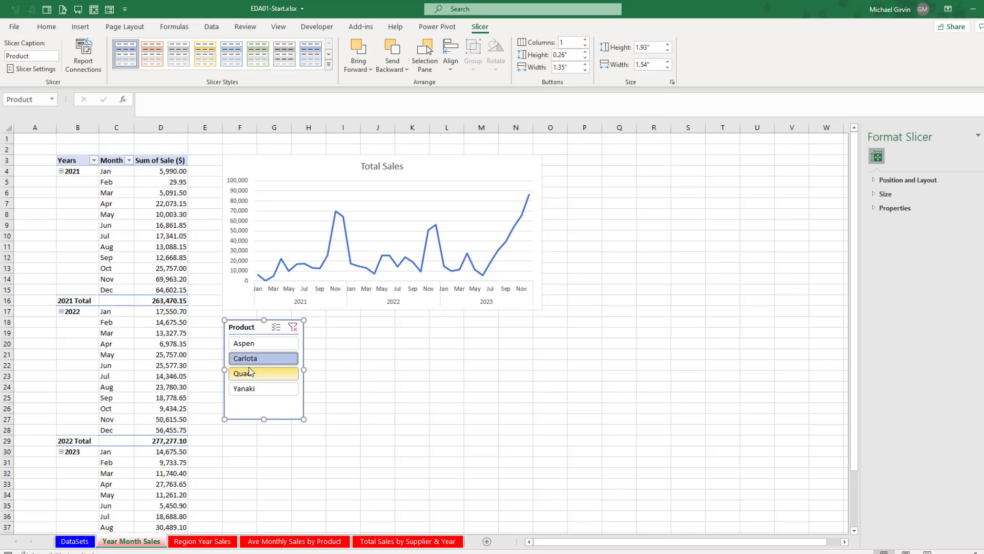
{"action": "left_click", "coordinate": [270, 376]}
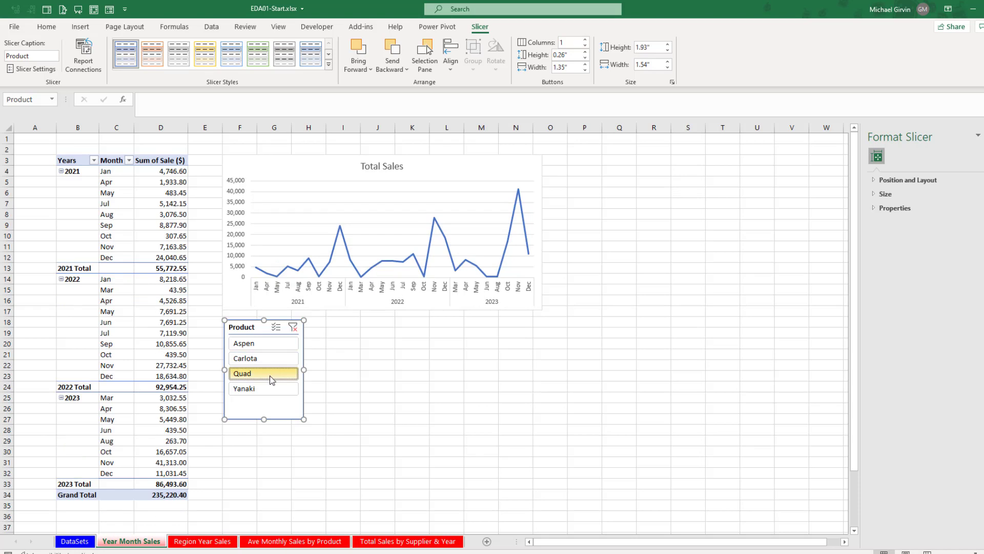
{"action": "left_click", "coordinate": [276, 346], "text": "ctrl"}
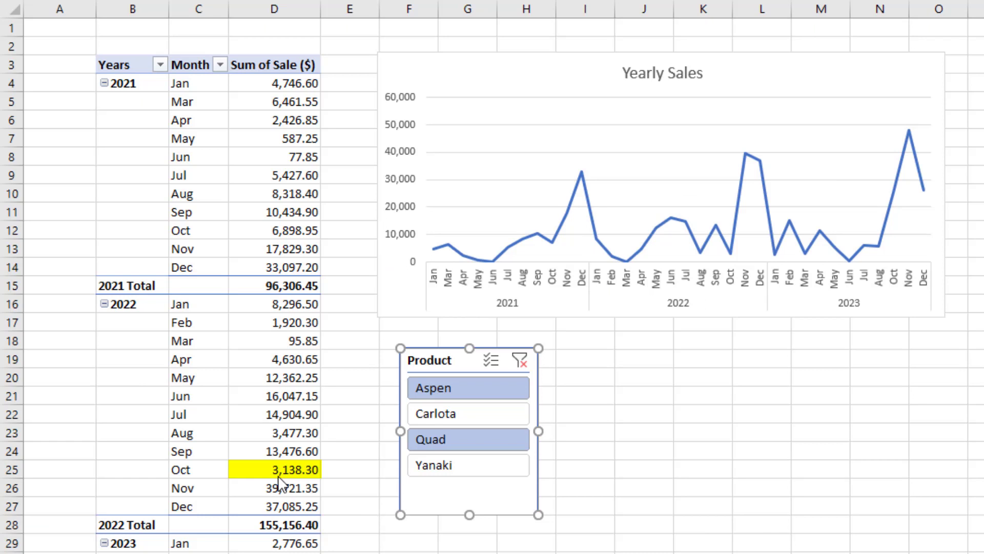
{"action": "left_click", "coordinate": [161, 397]}
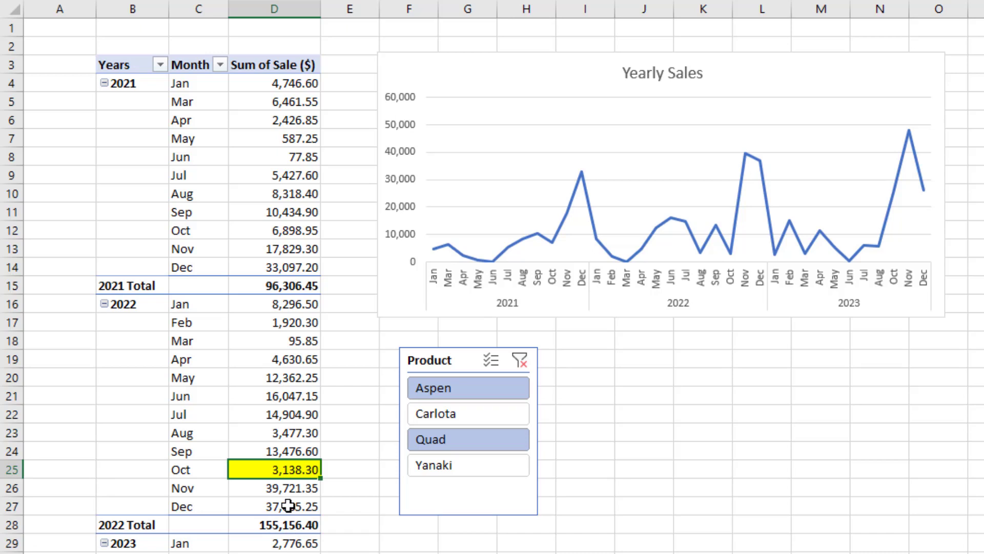
{"action": "mouse_move", "coordinate": [287, 514]}
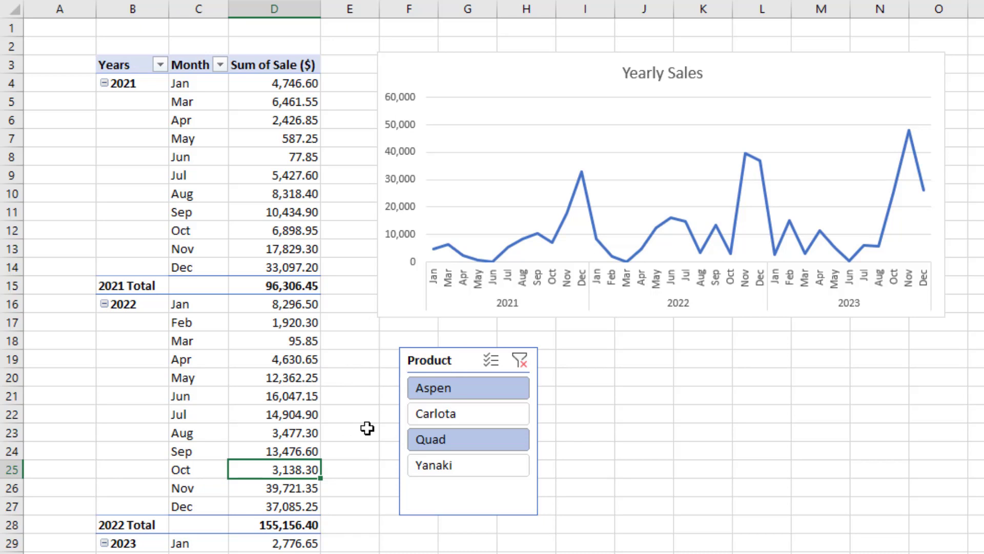
Filter the report to Carlota, select the June 2022 sales value, and clear the Product slicer's filter.
{"action": "left_click", "coordinate": [431, 418]}
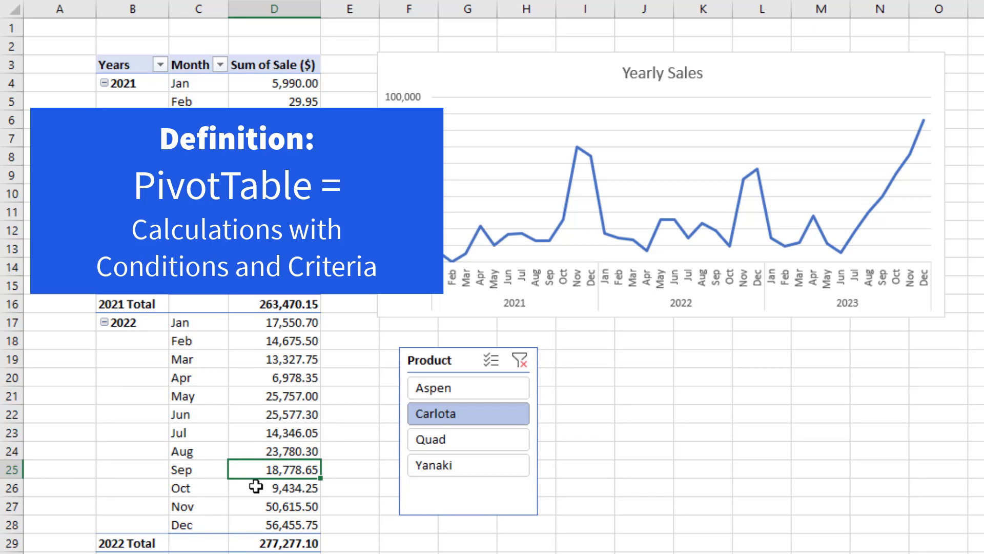
{"action": "left_click", "coordinate": [292, 415]}
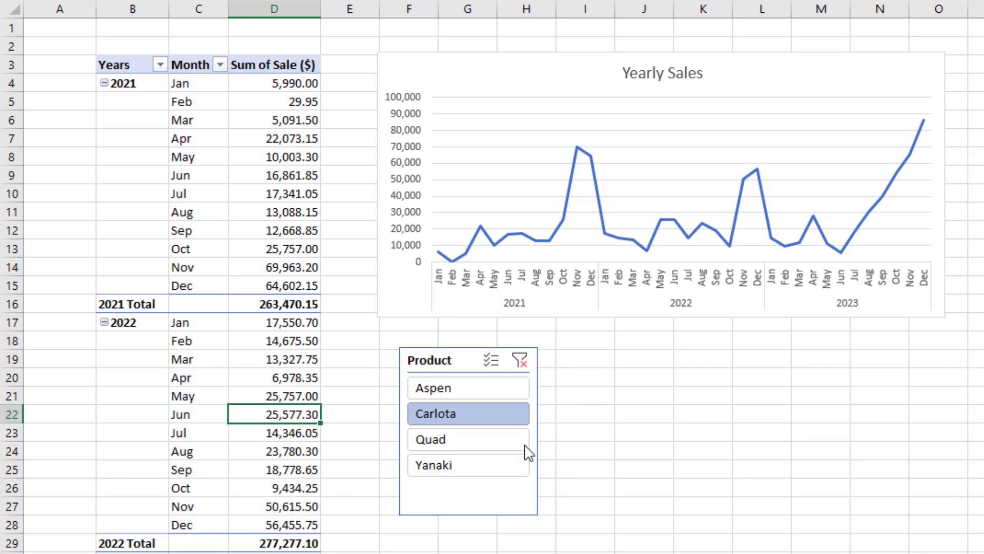
{"action": "left_click", "coordinate": [520, 361]}
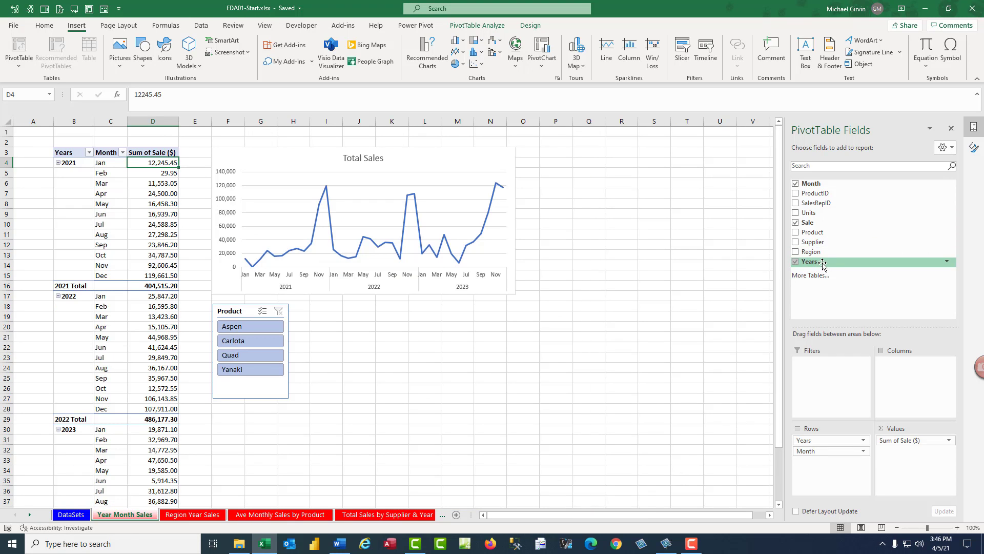
Create a PivotTable from the fSales table on the DataSets sheet, placing it in cell B3 of the existing Region Year Sales sheet.
{"action": "left_click", "coordinate": [70, 514]}
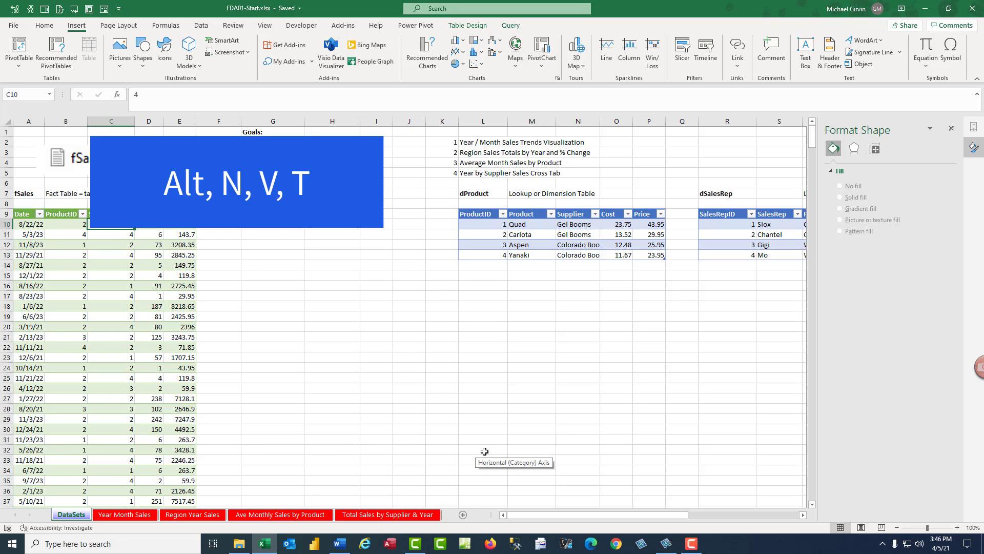
{"action": "key", "text": "alt"}
{"action": "key", "text": "n"}
{"action": "key", "text": "v"}
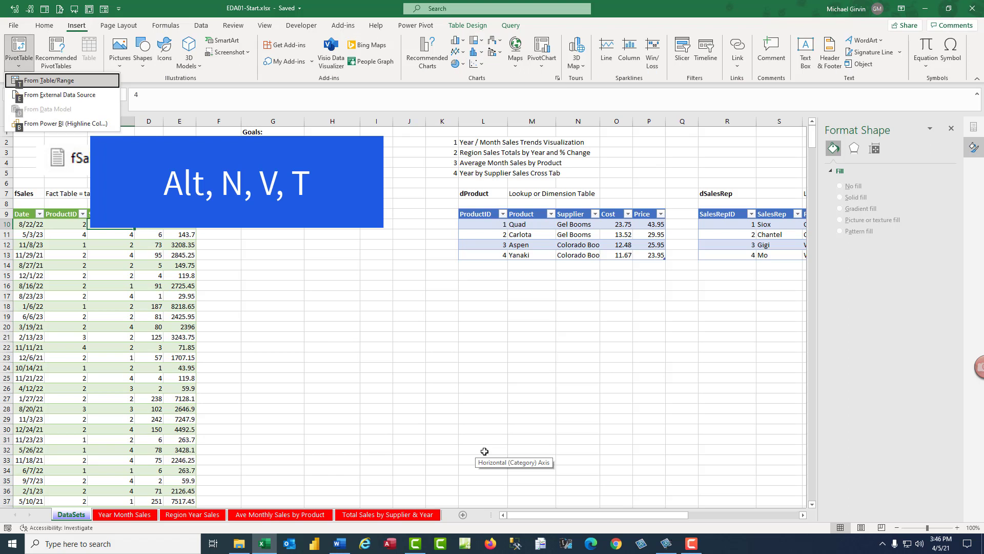
{"action": "key", "text": "t"}
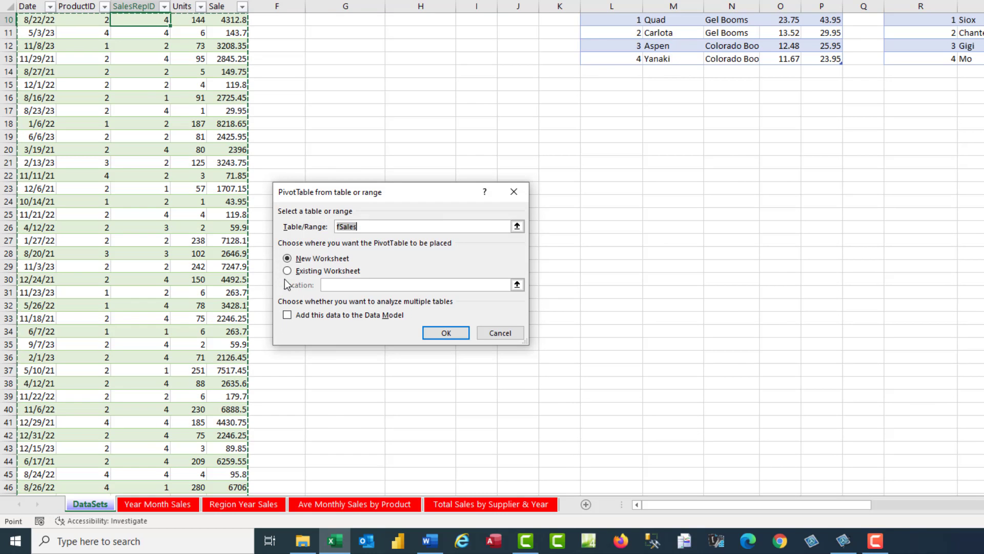
{"action": "left_click", "coordinate": [226, 331]}
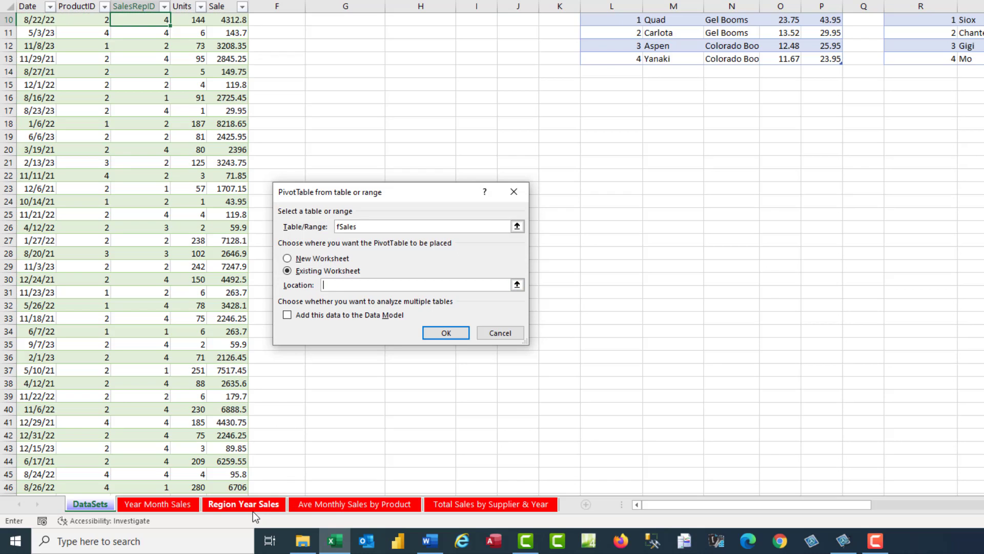
{"action": "left_click", "coordinate": [251, 506]}
{"action": "left_click", "coordinate": [159, 81]}
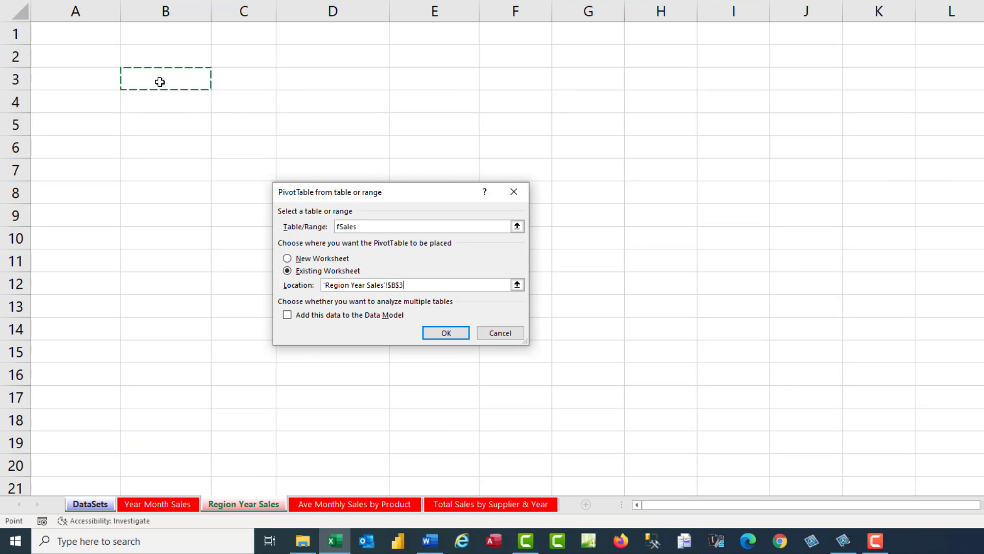
{"action": "left_click", "coordinate": [453, 331]}
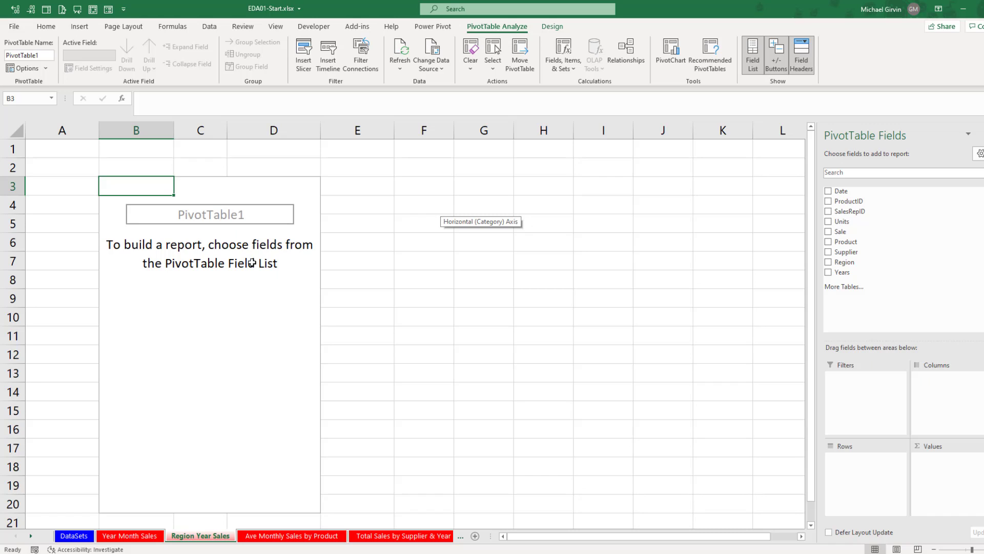
Add Region and Years to the PivotTable rows and Sale to the values.
{"action": "left_click", "coordinate": [831, 264]}
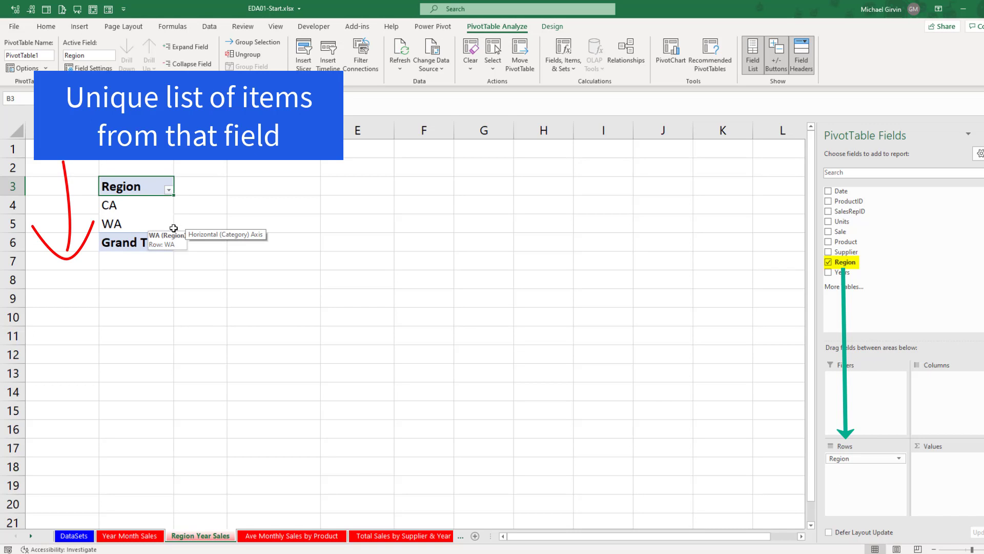
{"action": "left_click", "coordinate": [829, 273]}
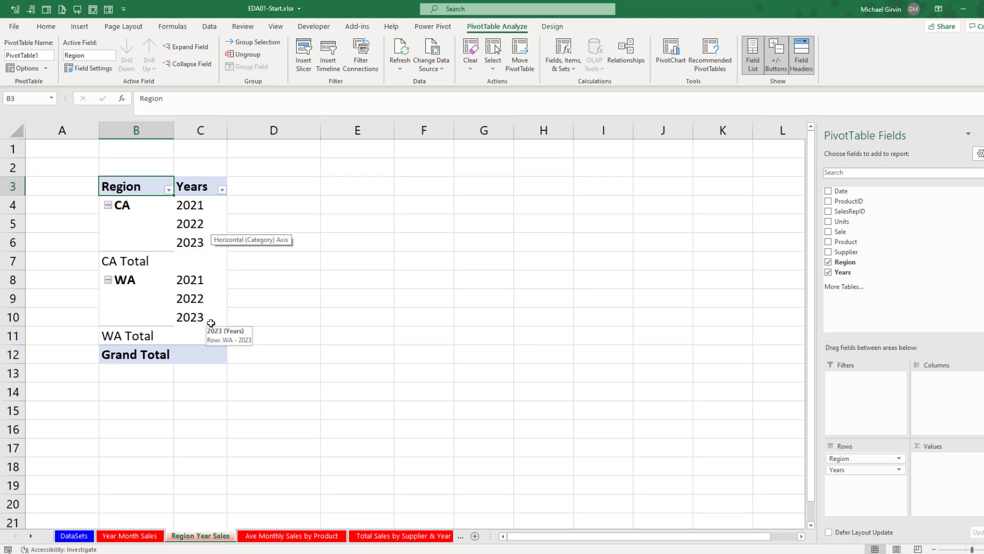
{"action": "left_click_drag", "start_coordinate": [841, 232], "coordinate": [923, 469]}
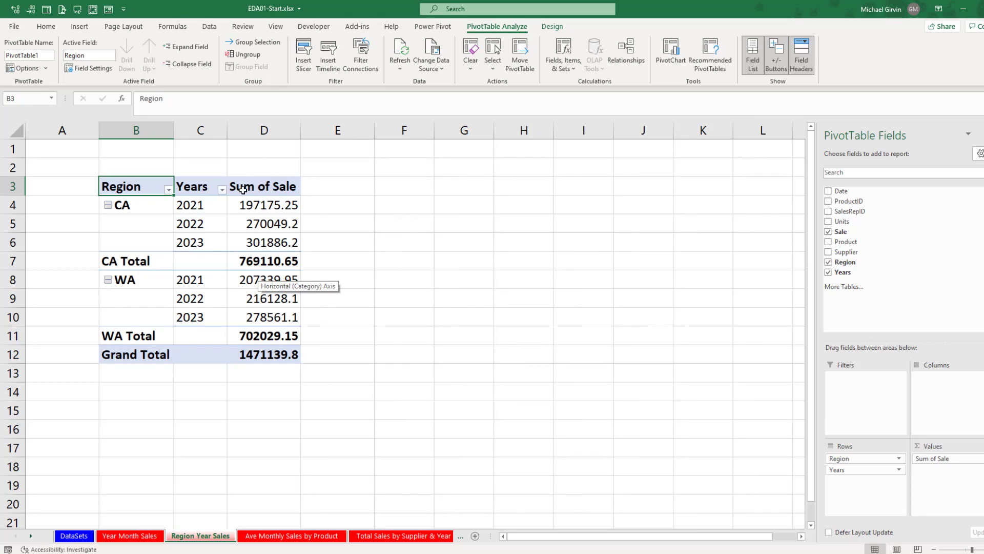
Set the Sum of Sale field's number format to Number with 2 decimal places and a thousands separator.
{"action": "right_click", "coordinate": [267, 204]}
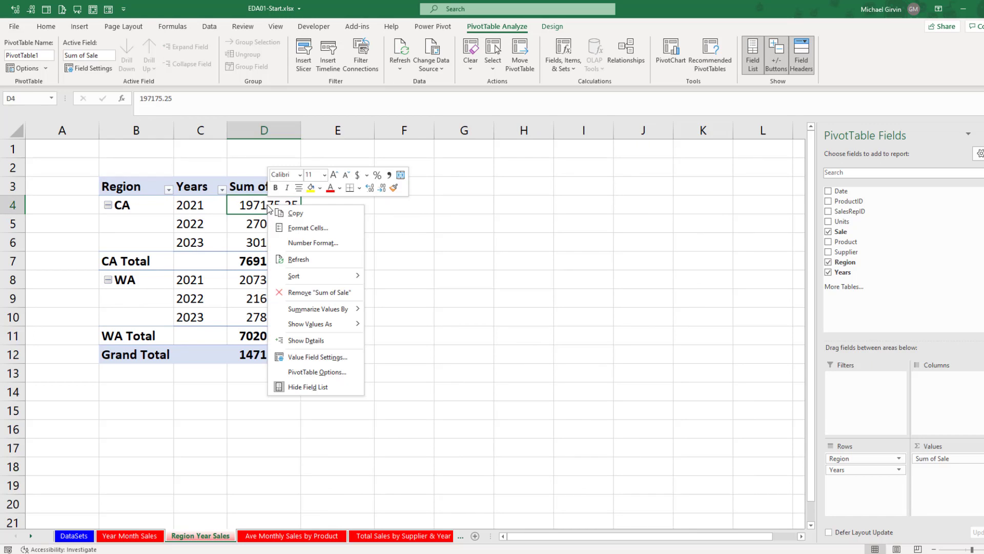
{"action": "left_click", "coordinate": [296, 242]}
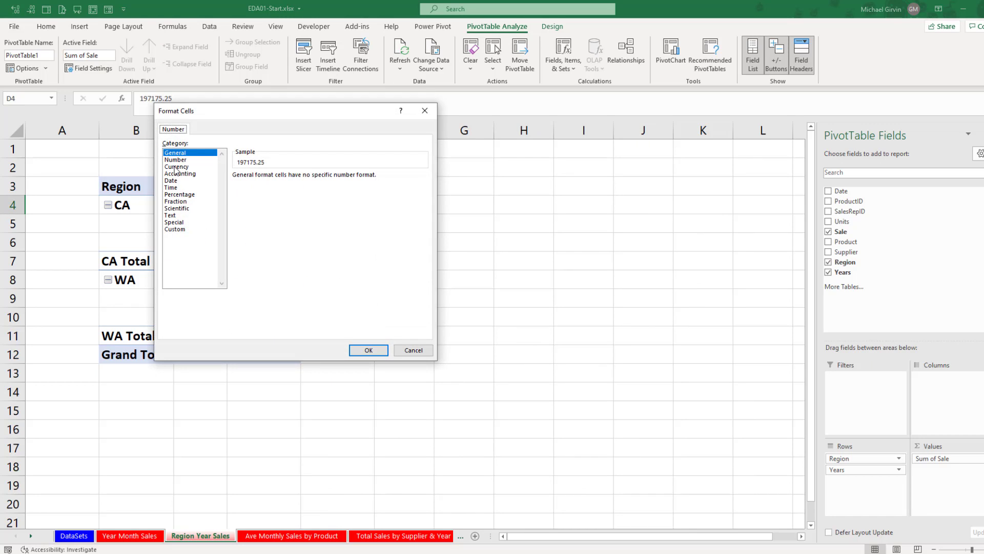
{"action": "left_click", "coordinate": [175, 159]}
{"action": "left_click", "coordinate": [237, 190]}
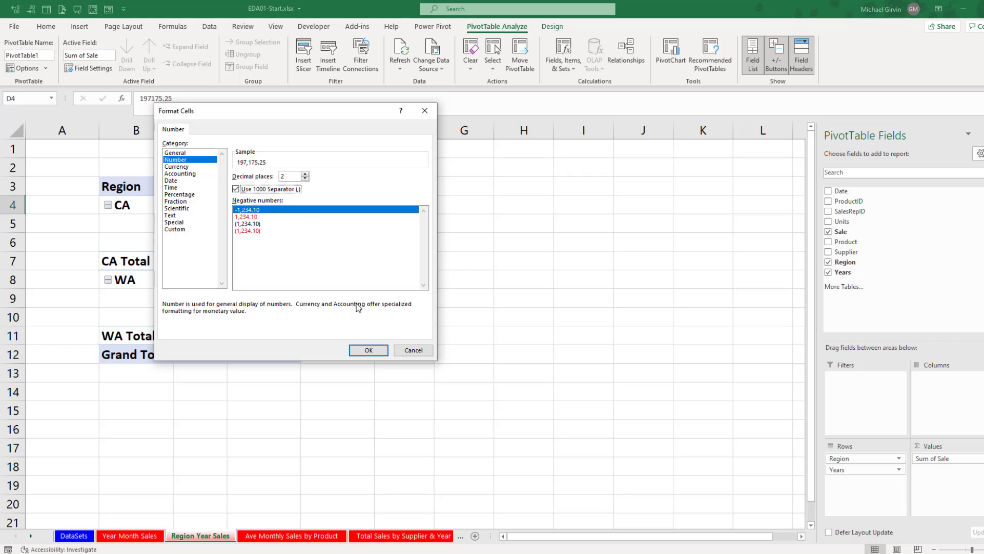
{"action": "left_click", "coordinate": [370, 350]}
Rename the value field header in D3 to "Sum of Sale ($)" and widen column D to fit it.
{"action": "left_click", "coordinate": [264, 187]}
{"action": "left_click", "coordinate": [206, 101]}
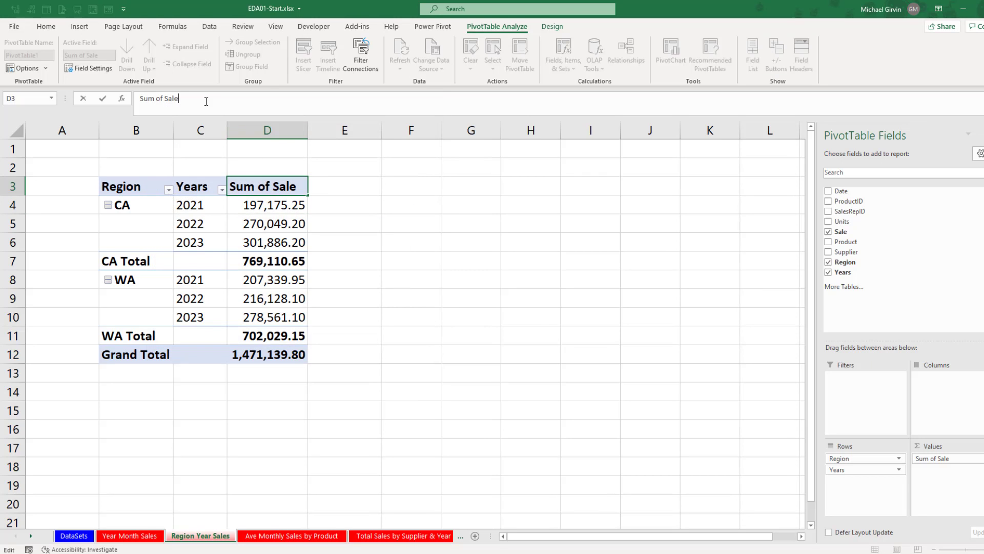
{"action": "type", "text": "($)"}
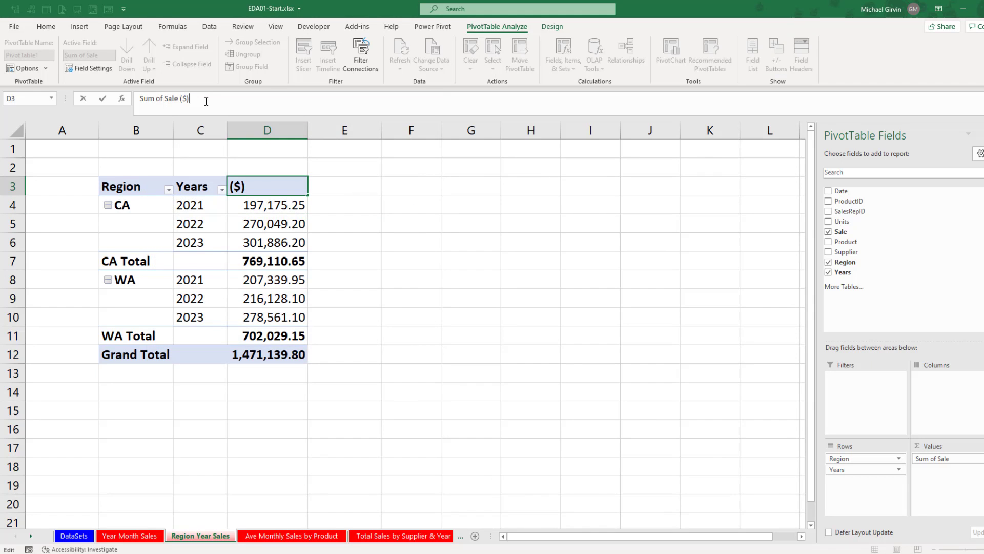
{"action": "key", "text": "Return"}
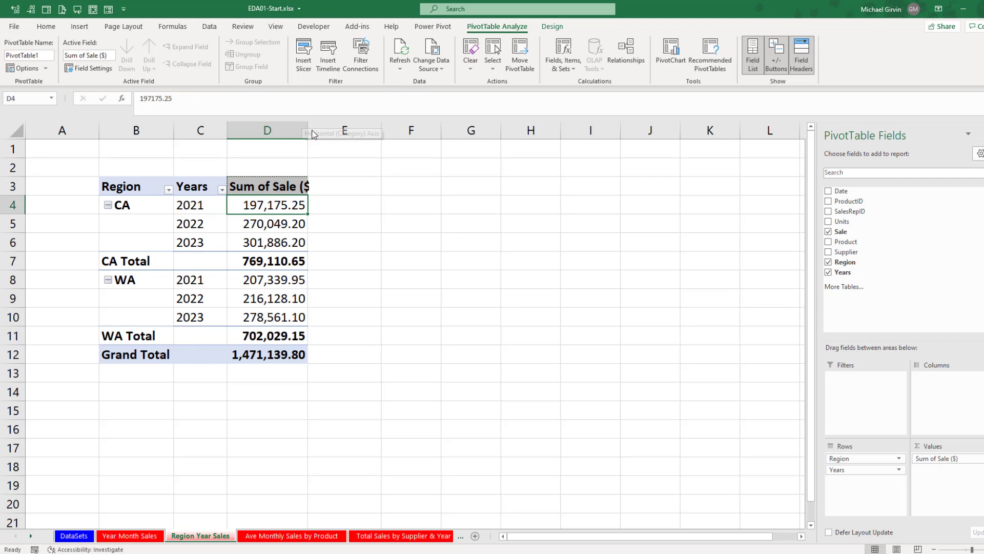
{"action": "left_click_drag", "start_coordinate": [309, 130], "coordinate": [323, 130]}
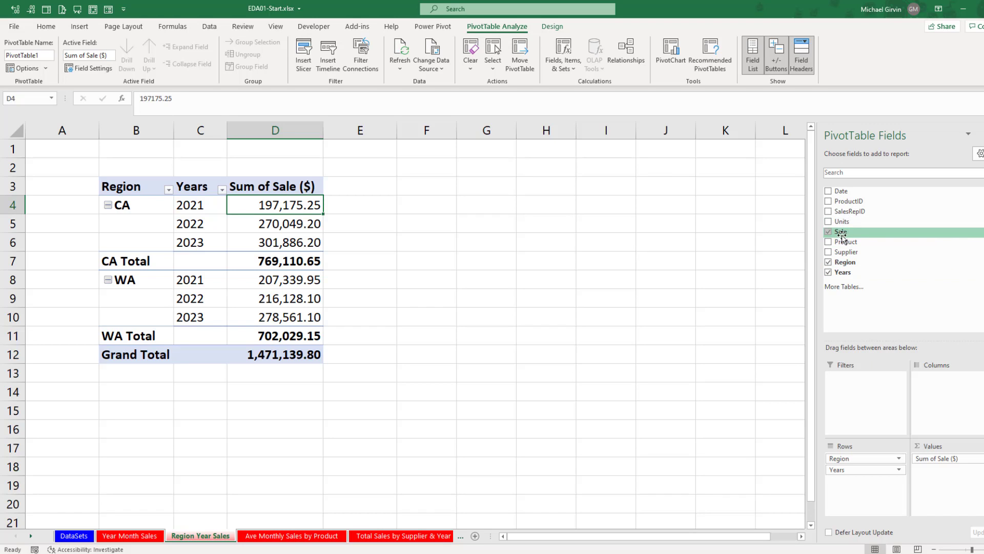
Add Sale to the values a second time and show it as % Difference From, with base field Years and base item (previous).
{"action": "left_click_drag", "start_coordinate": [842, 237], "coordinate": [939, 493]}
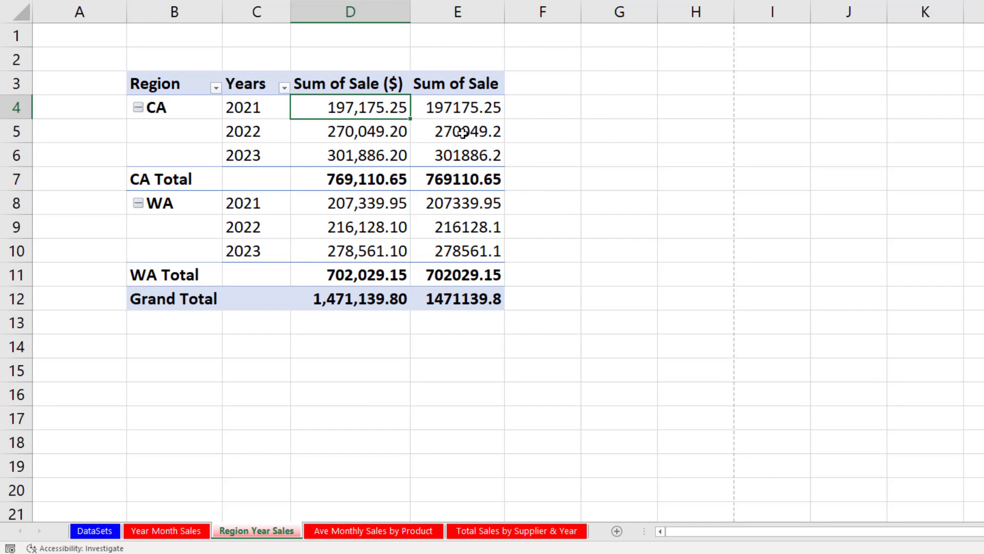
{"action": "right_click", "coordinate": [464, 132]}
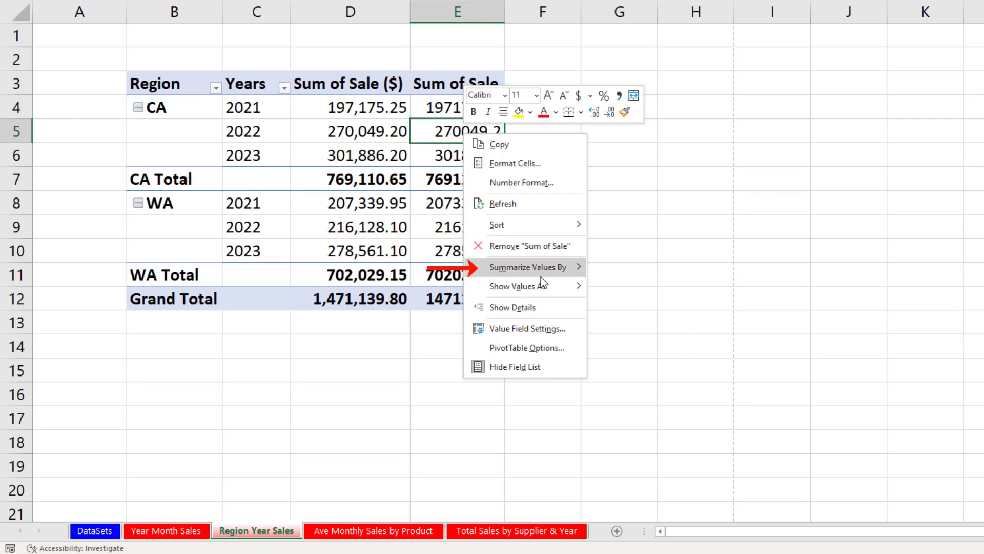
{"action": "mouse_move", "coordinate": [540, 276]}
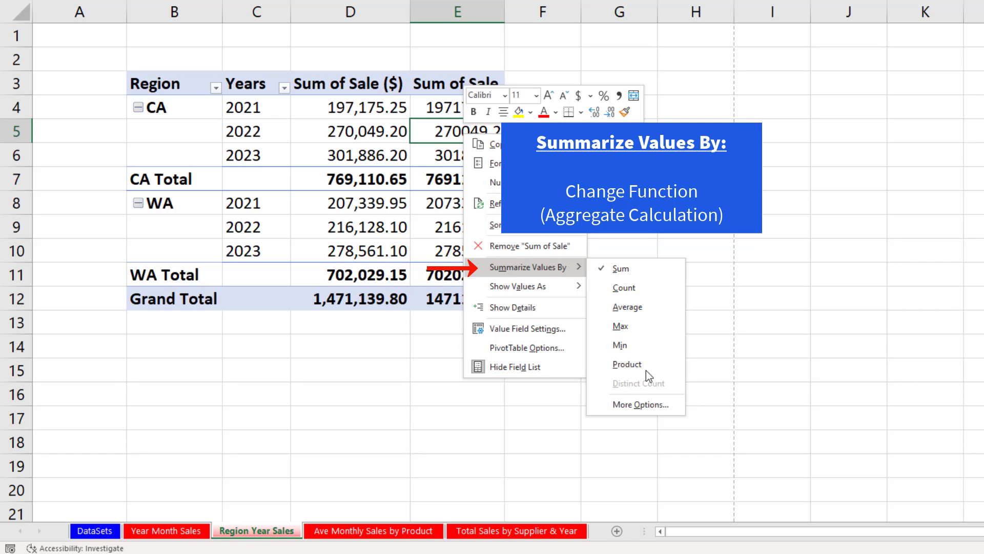
{"action": "mouse_move", "coordinate": [530, 295]}
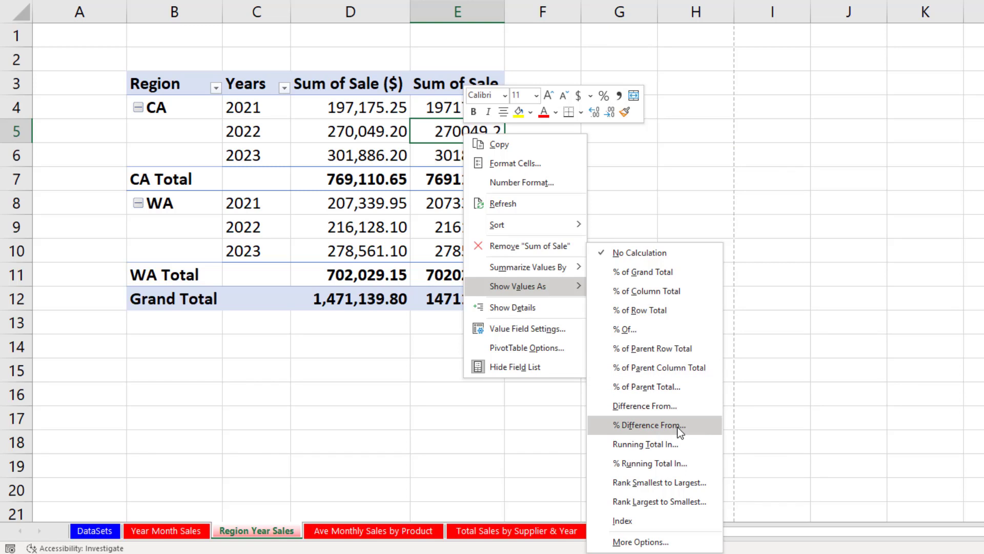
{"action": "left_click", "coordinate": [648, 425]}
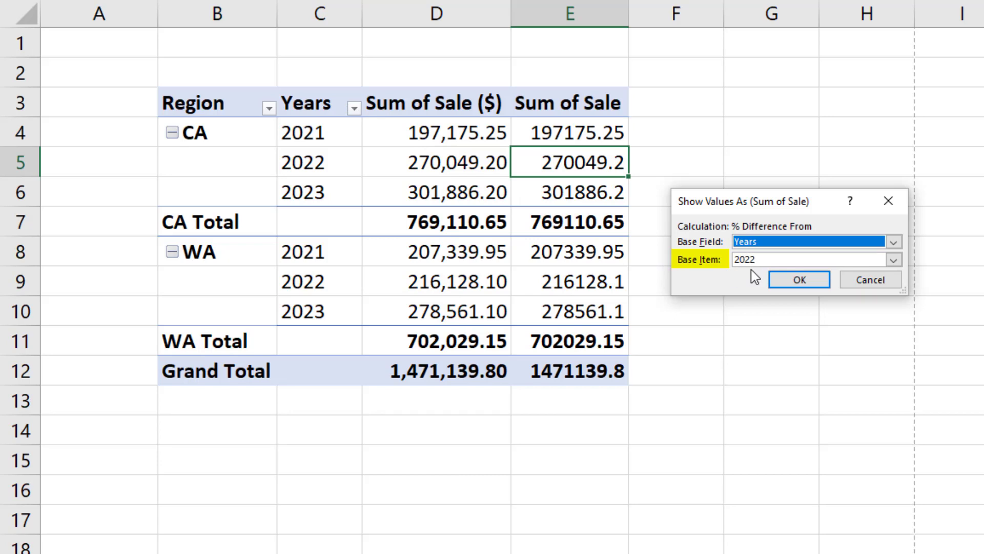
{"action": "left_click", "coordinate": [894, 261]}
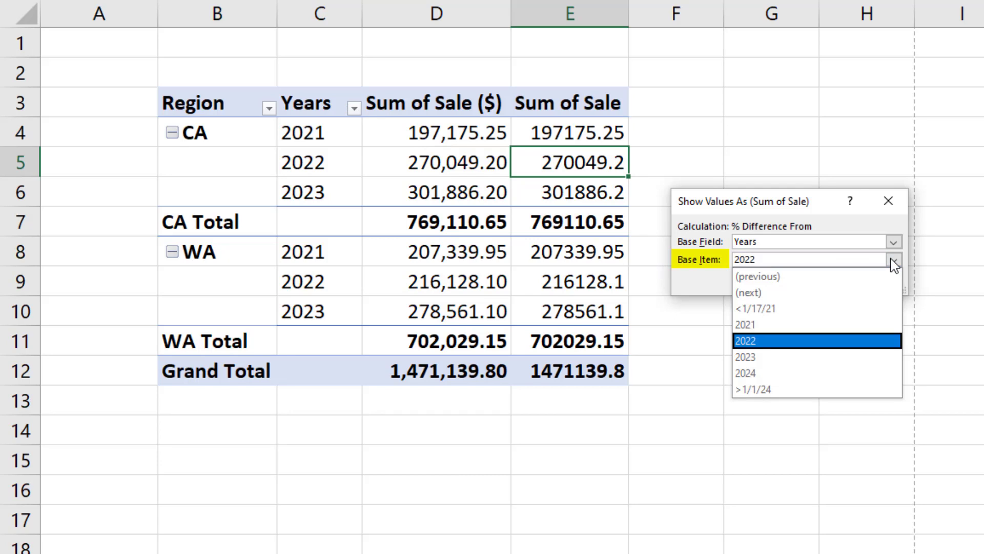
{"action": "left_click", "coordinate": [818, 279]}
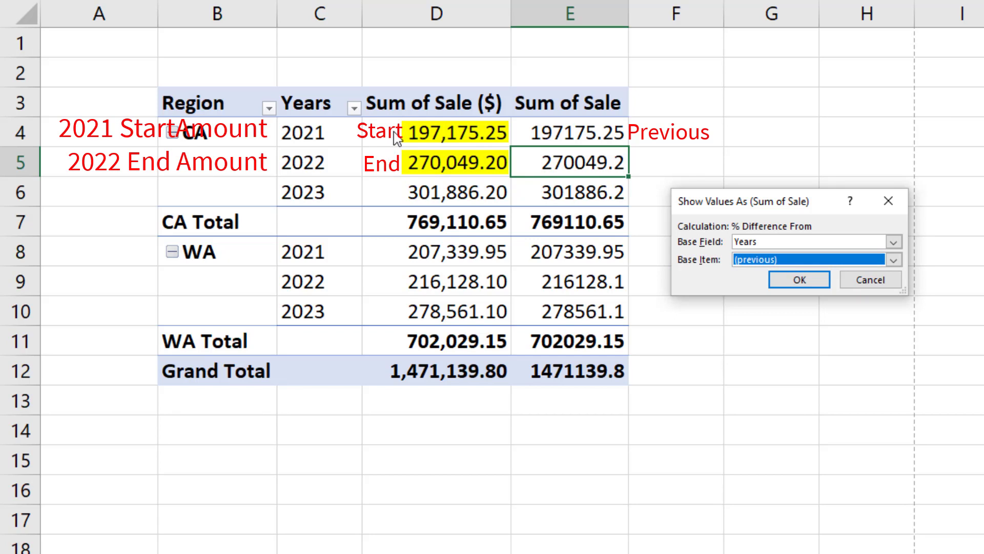
{"action": "left_click", "coordinate": [793, 279]}
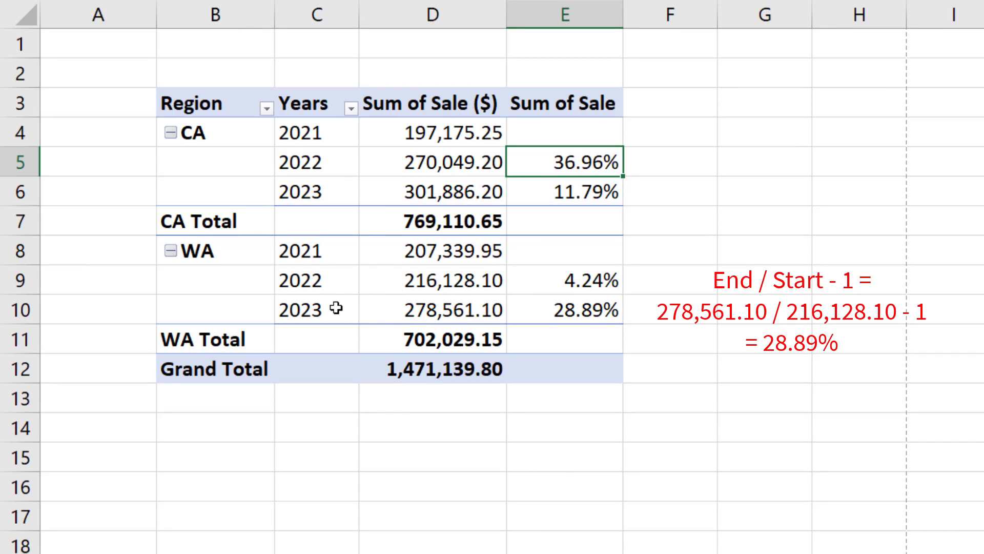
{"action": "left_click", "coordinate": [556, 313]}
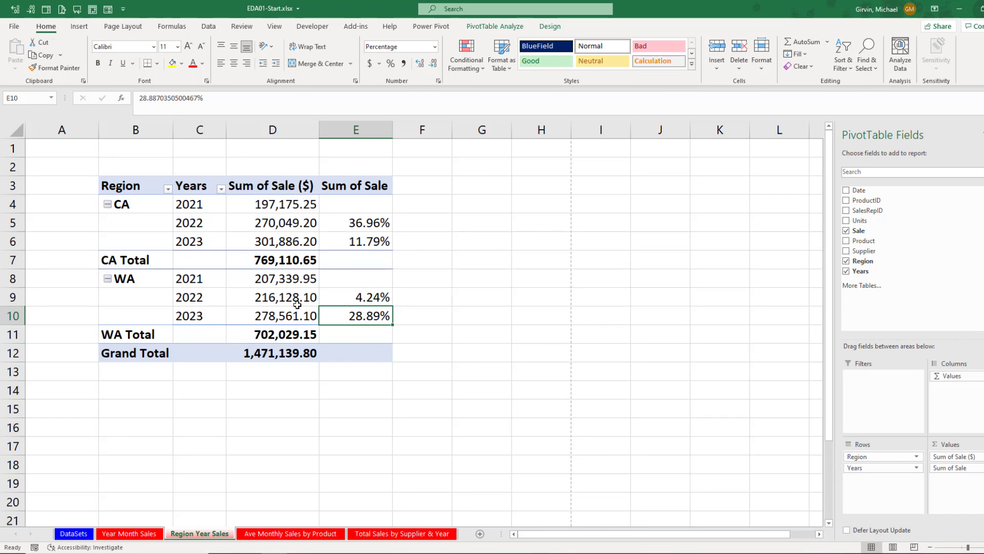
{"action": "mouse_move", "coordinate": [297, 304]}
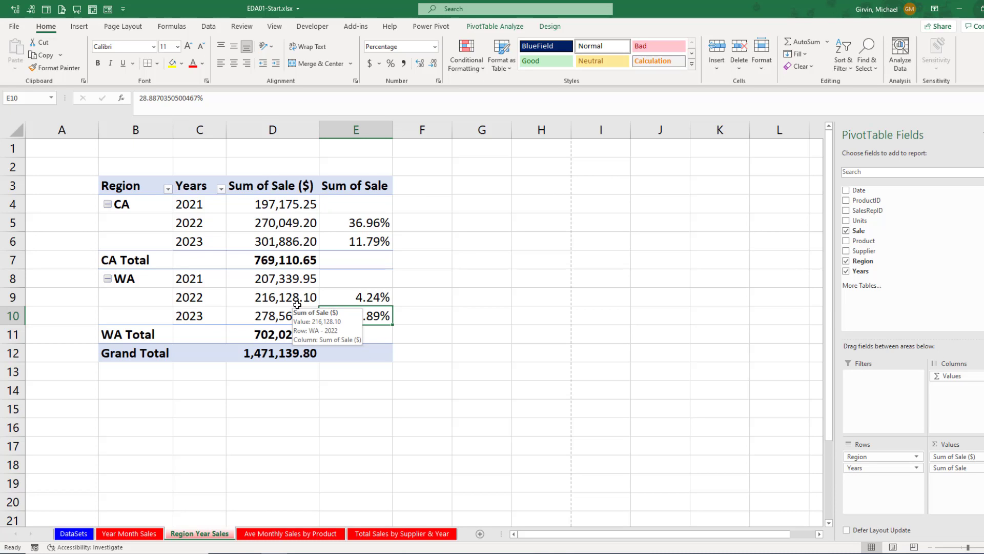
Create another PivotTable from the fSales table on the DataSets sheet, placing it in cell G3 of the existing Region Year Sales sheet.
{"action": "left_click", "coordinate": [82, 533]}
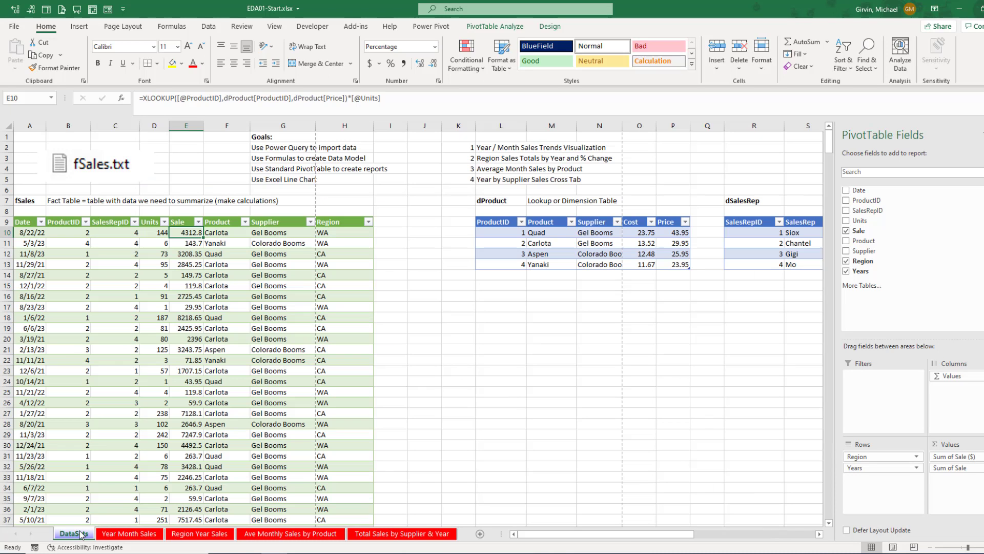
{"action": "left_click", "coordinate": [125, 246]}
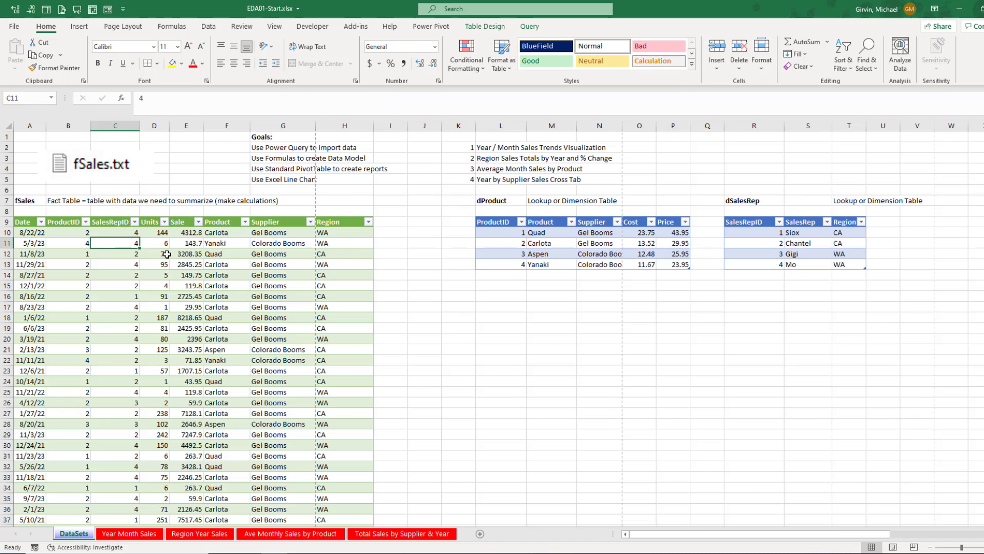
{"action": "key", "text": "alt+n"}
{"action": "key", "text": "v"}
{"action": "key", "text": "t"}
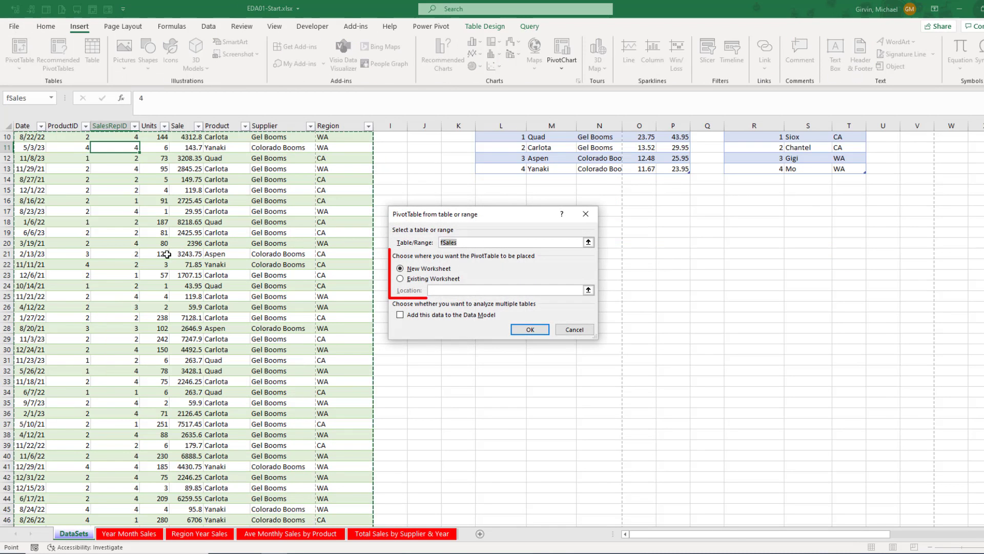
{"action": "left_click", "coordinate": [427, 291]}
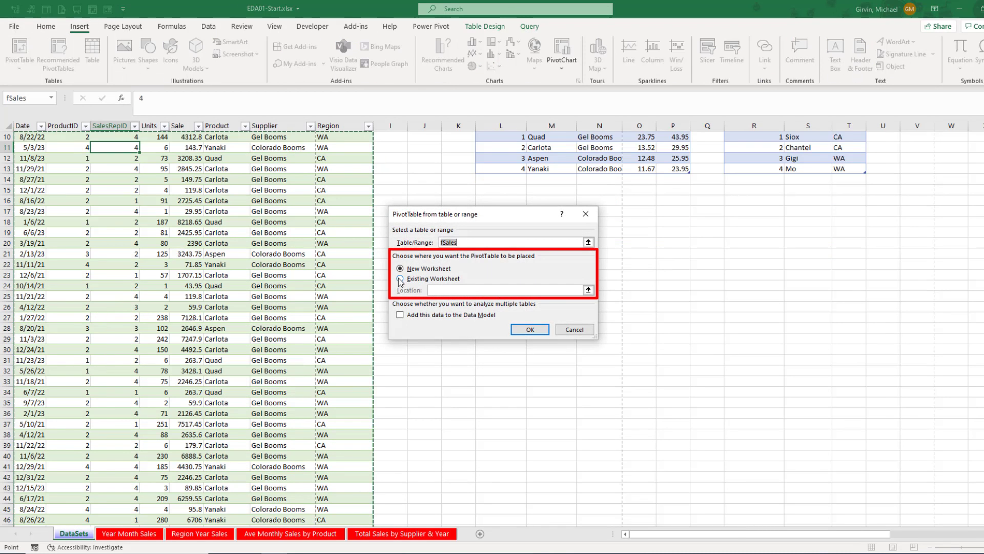
{"action": "left_click", "coordinate": [186, 534]}
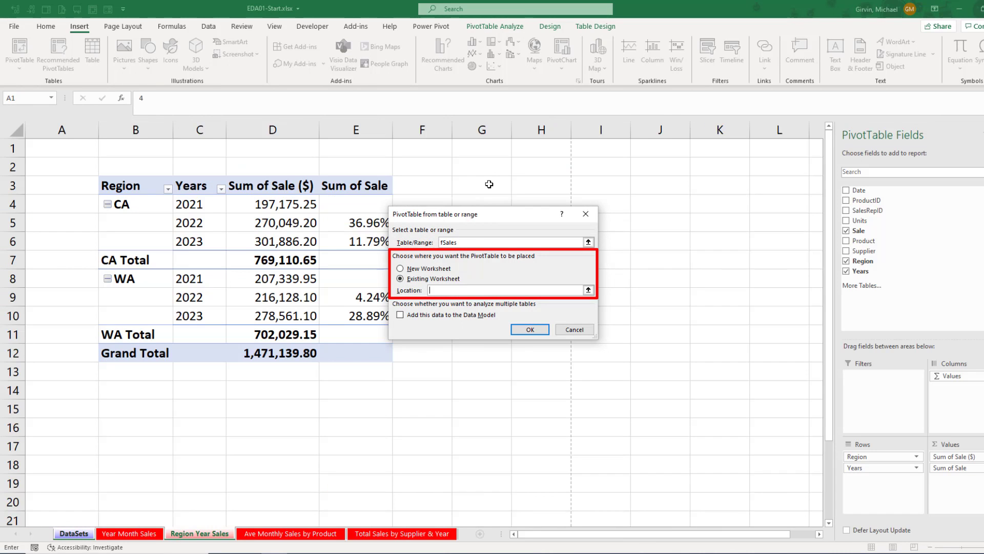
{"action": "left_click", "coordinate": [489, 184]}
{"action": "left_click", "coordinate": [531, 329]}
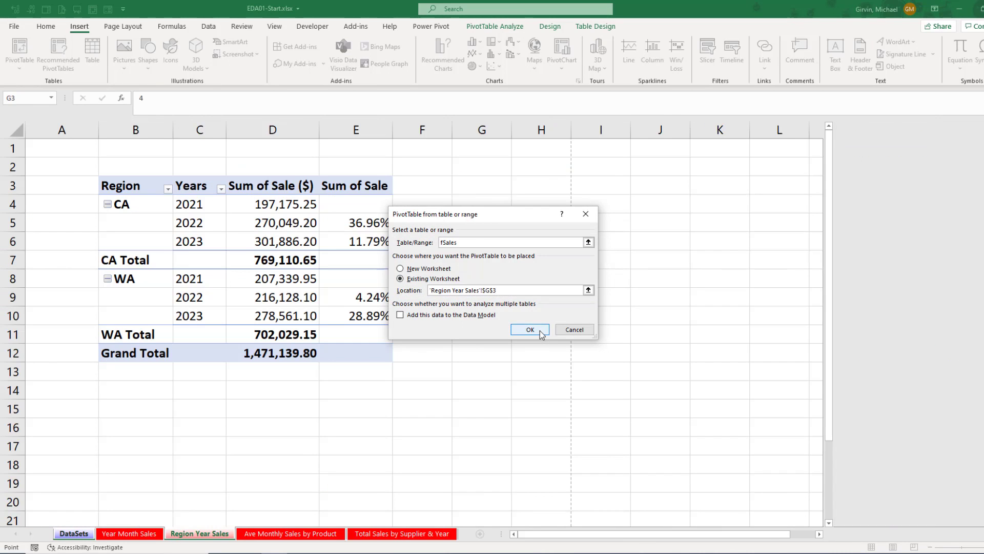
Add Region and Years to the rows of the new PivotTable and Product to its values as a count.
{"action": "left_click", "coordinate": [846, 261]}
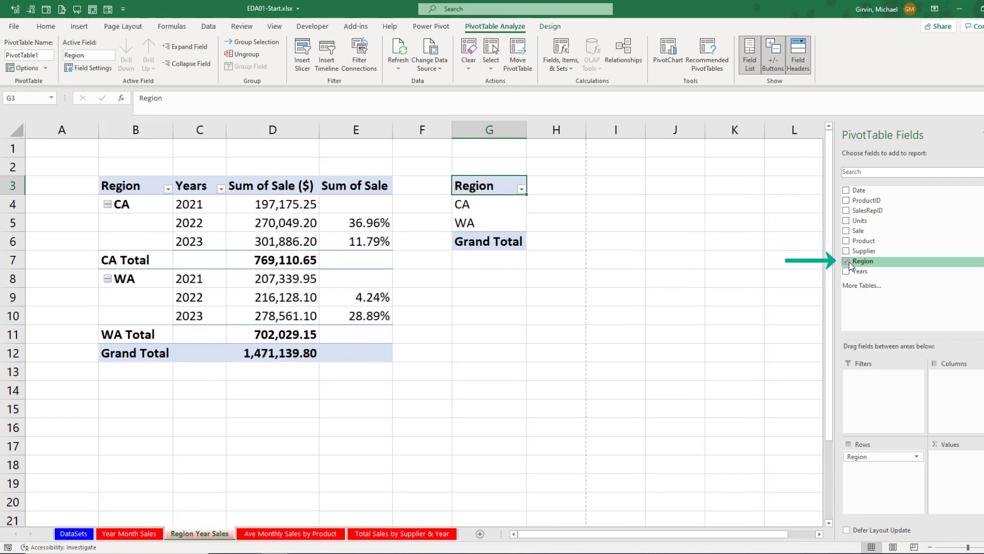
{"action": "left_click", "coordinate": [846, 272]}
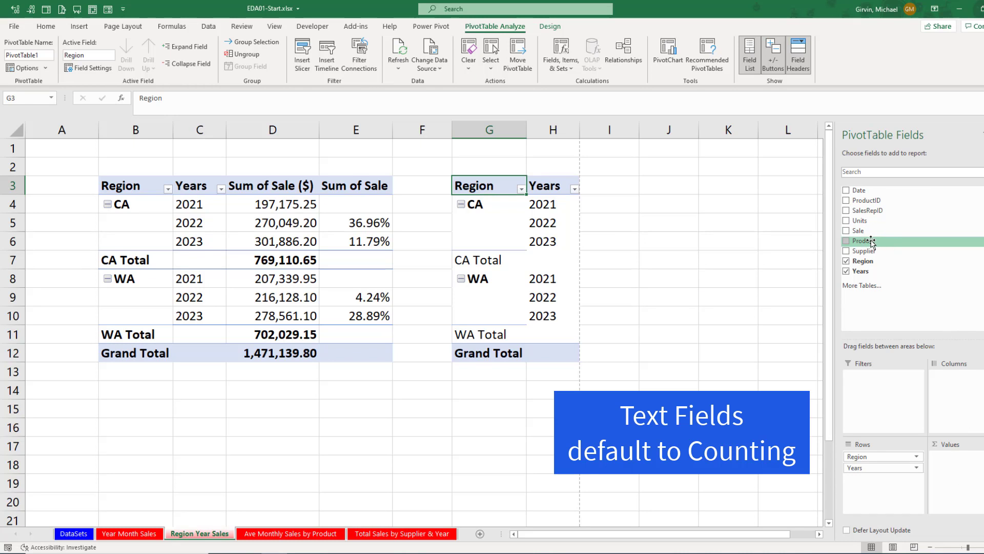
{"action": "left_click_drag", "start_coordinate": [866, 242], "coordinate": [960, 463]}
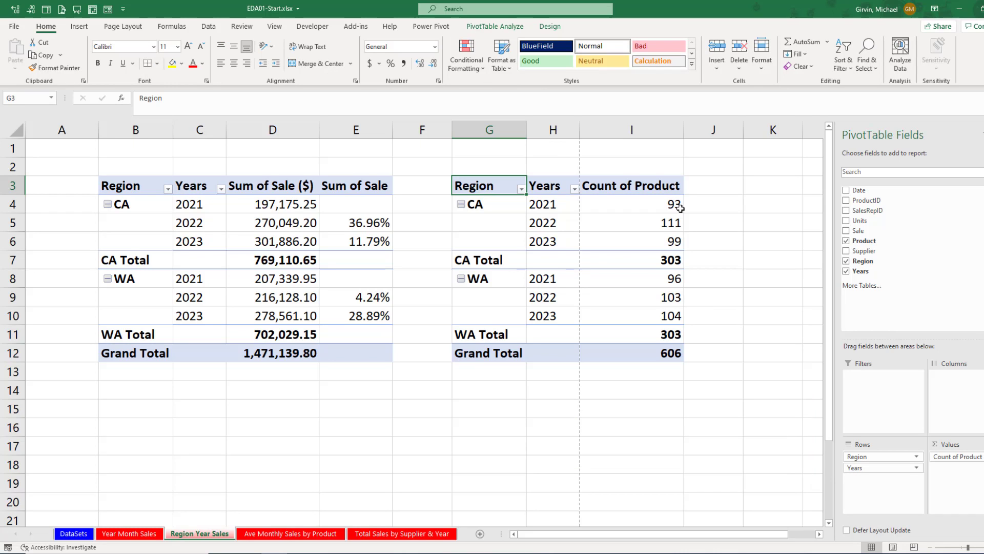
{"action": "mouse_move", "coordinate": [680, 207]}
{"action": "mouse_move", "coordinate": [489, 223]}
{"action": "left_click", "coordinate": [573, 205]}
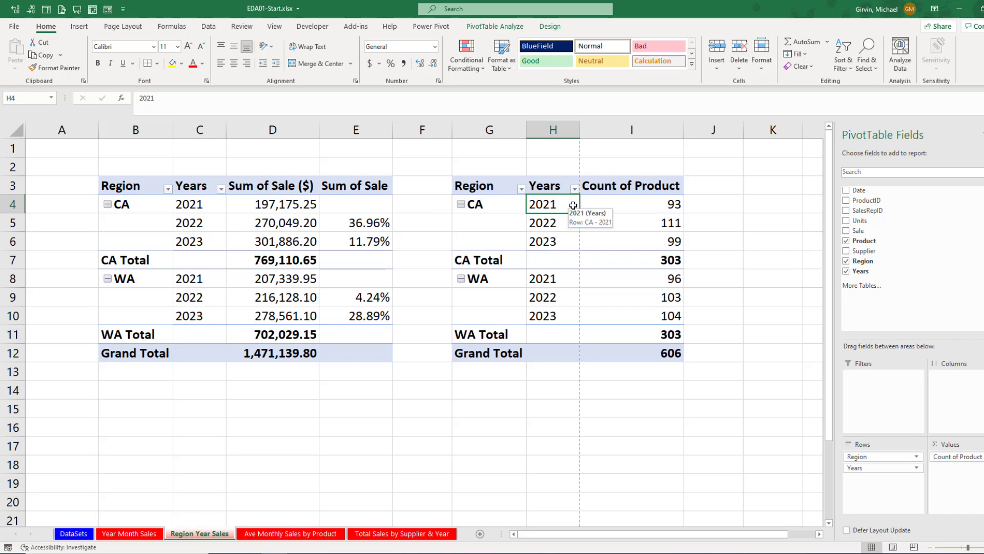
Rename the Count of Product header in I3 to "Number of Transactions" and widen column I to fit it.
{"action": "left_click", "coordinate": [623, 185]}
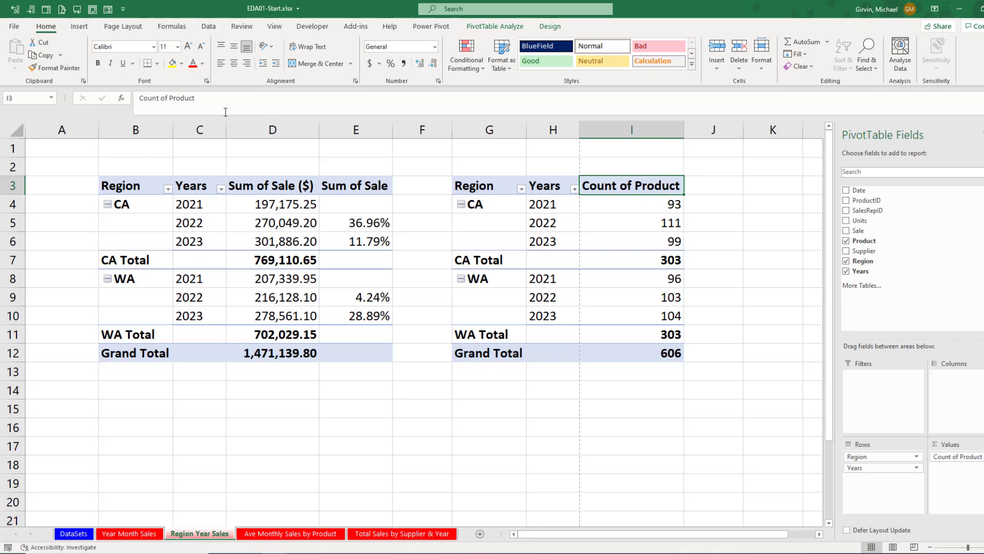
{"action": "type", "text": "Number of Transac"}
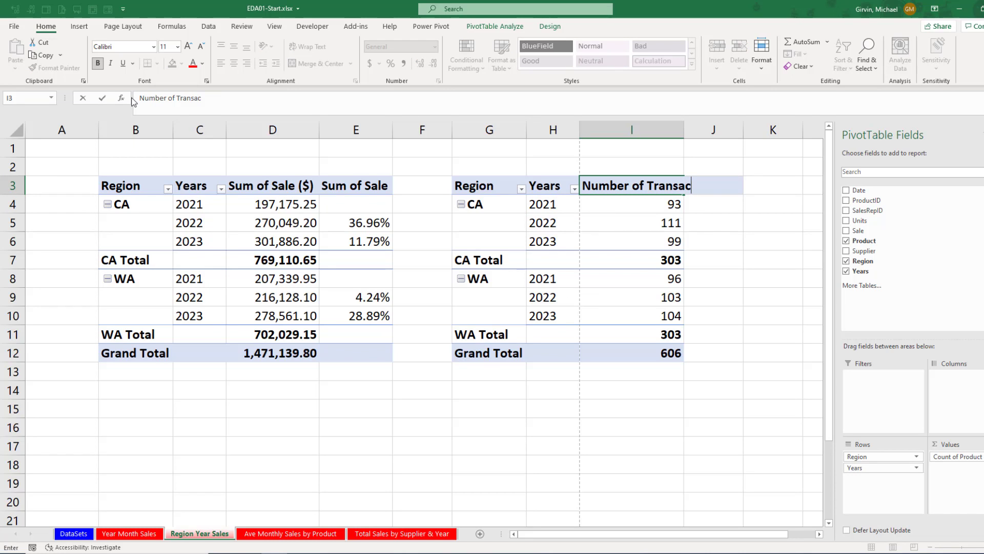
{"action": "type", "text": "tions"}
{"action": "key", "text": "Return"}
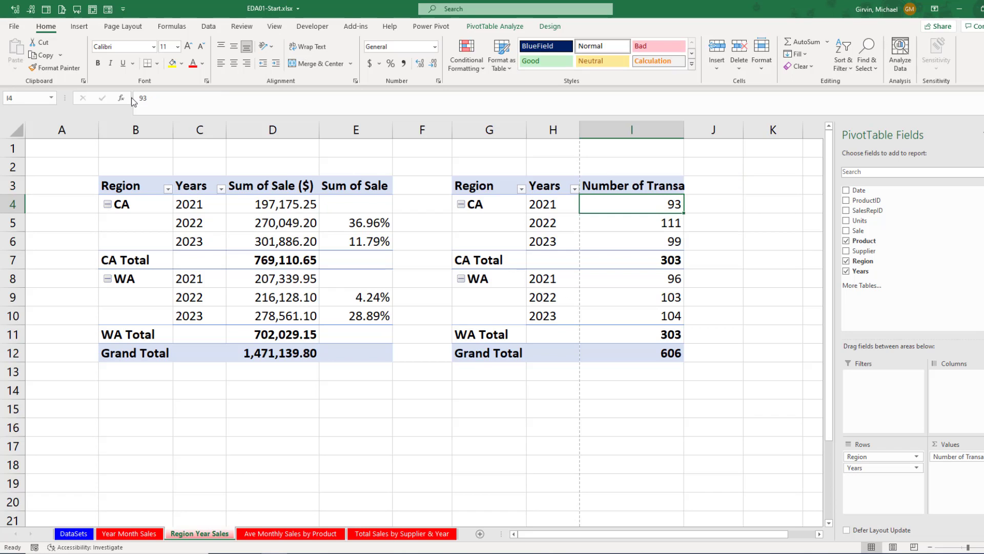
{"action": "double_click", "coordinate": [689, 129]}
Add Product to the values again and show the count as % Difference From, with base field Years and base item (previous).
{"action": "left_click_drag", "start_coordinate": [867, 241], "coordinate": [923, 472]}
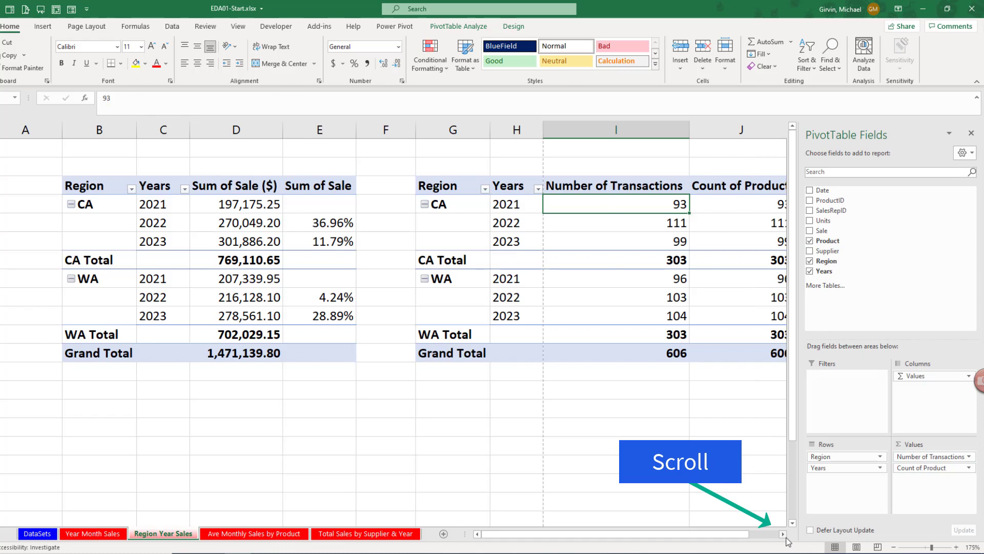
{"action": "left_click", "coordinate": [784, 535]}
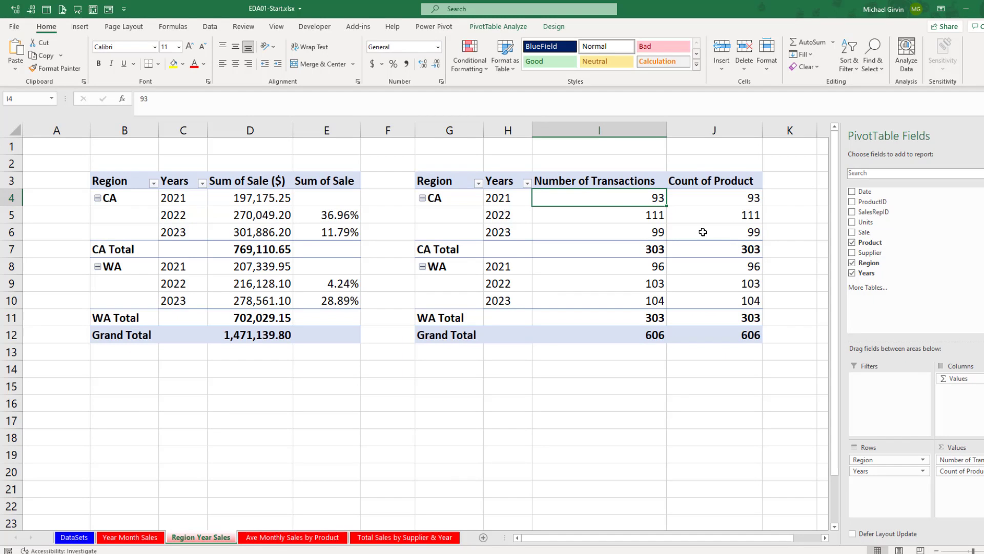
{"action": "left_click", "coordinate": [702, 232]}
{"action": "right_click", "coordinate": [701, 233]}
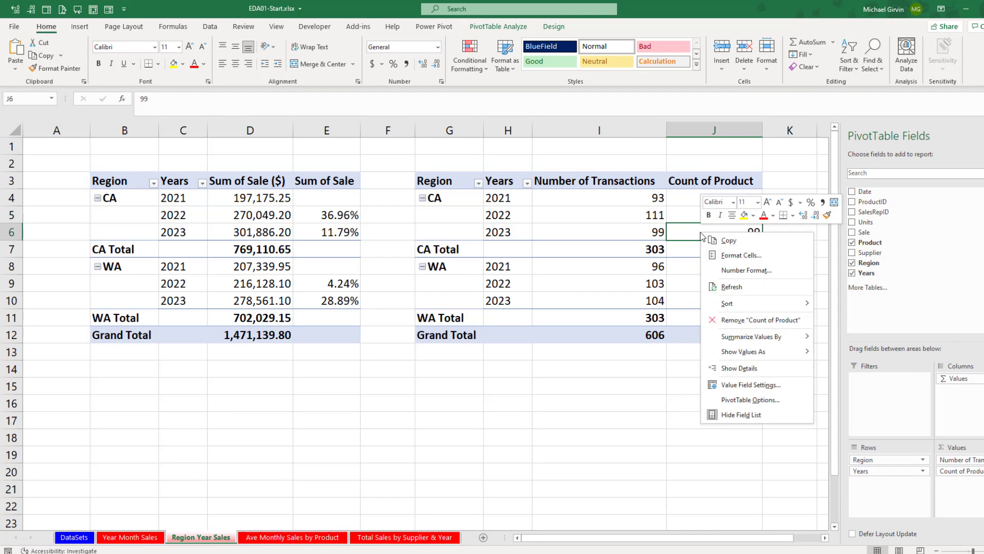
{"action": "mouse_move", "coordinate": [708, 354]}
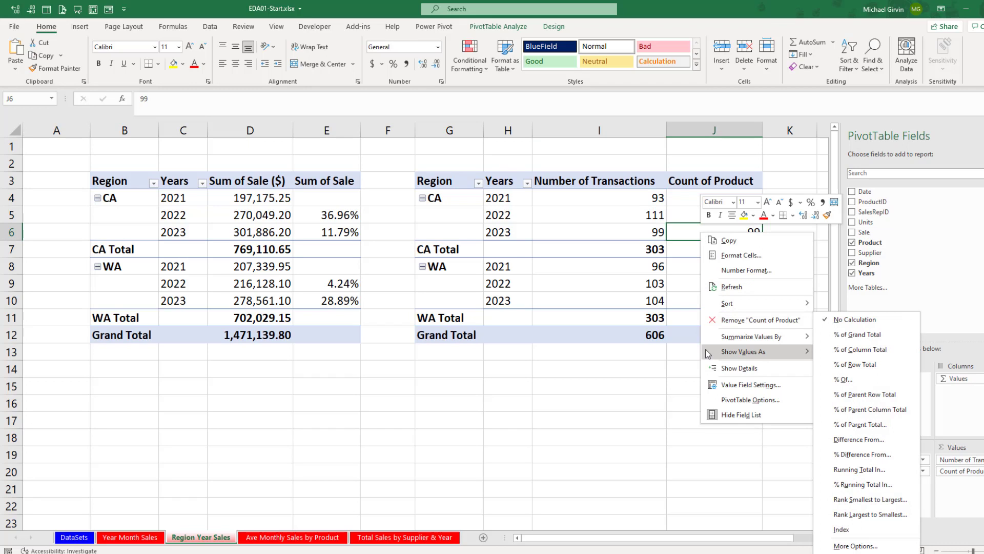
{"action": "left_click", "coordinate": [872, 454]}
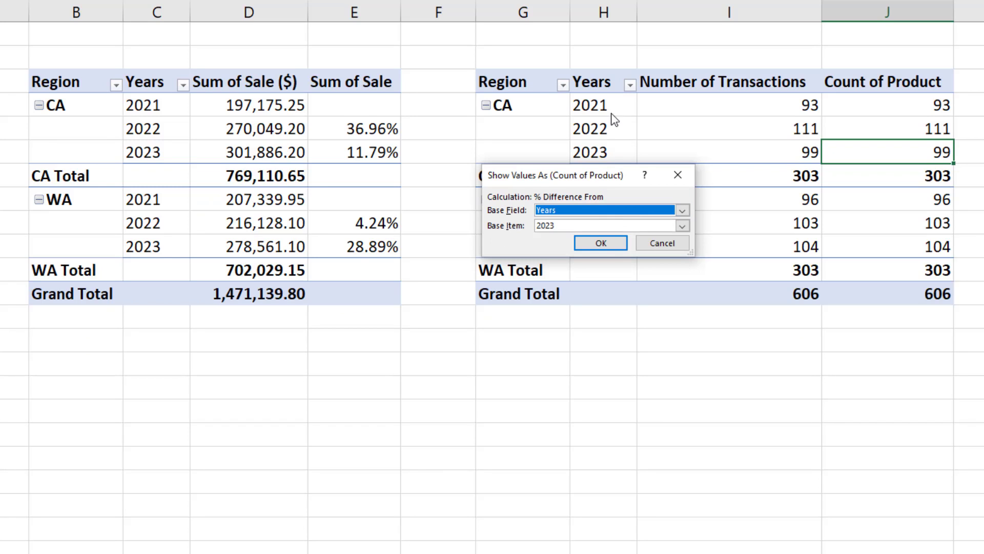
{"action": "left_click", "coordinate": [573, 225]}
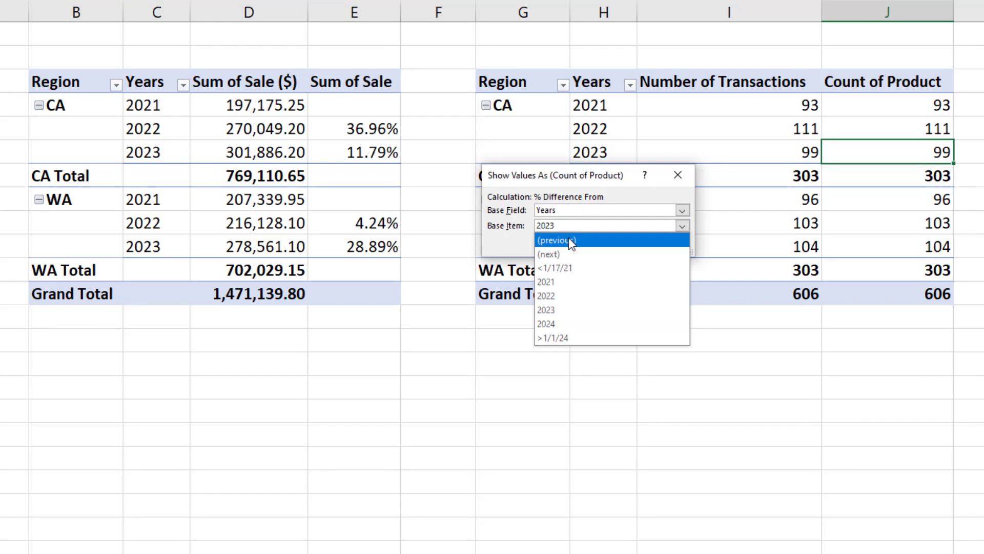
{"action": "left_click", "coordinate": [568, 238]}
{"action": "left_click", "coordinate": [617, 245]}
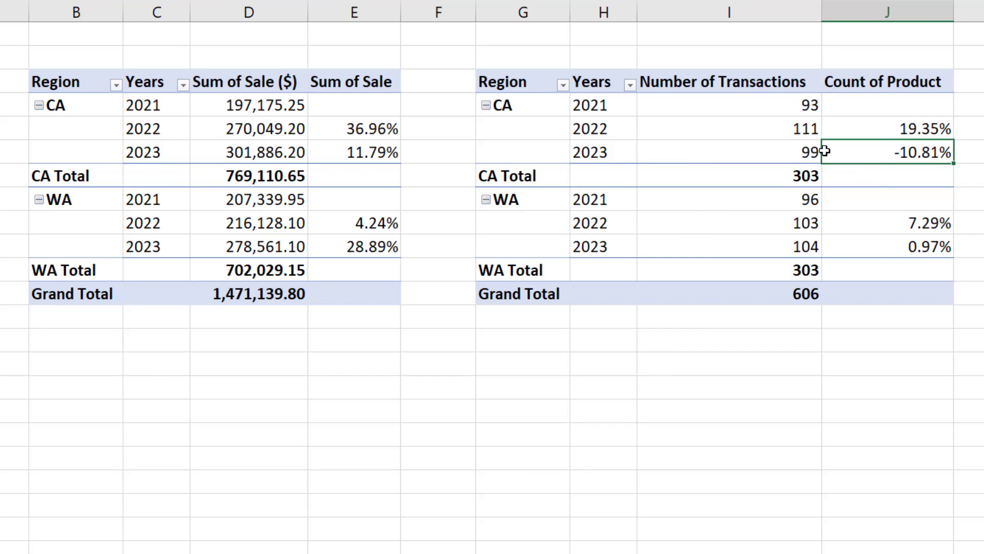
Compare CA's 2022 and 2023 transaction counts with its sales totals and year-over-year sales change.
{"action": "left_click", "coordinate": [740, 130]}
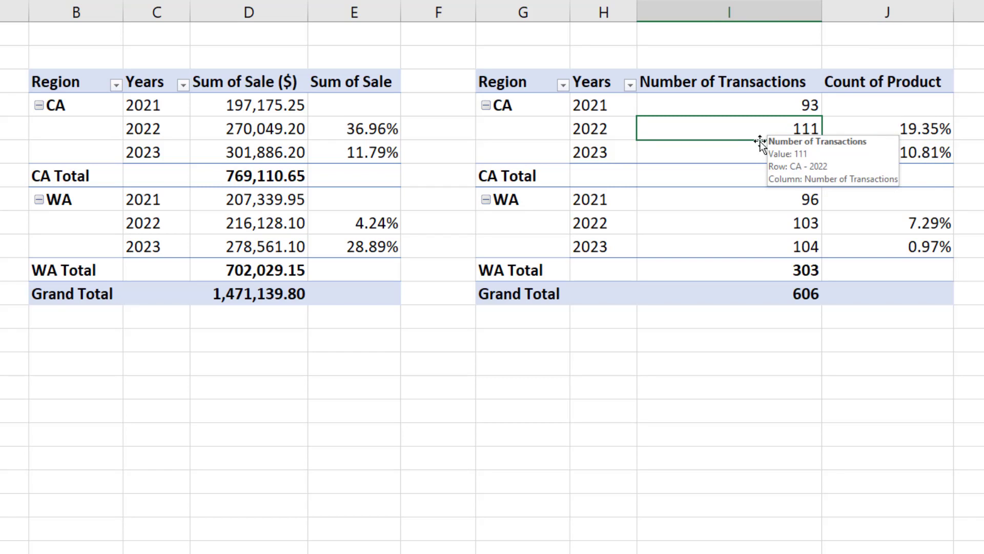
{"action": "left_click", "coordinate": [756, 157]}
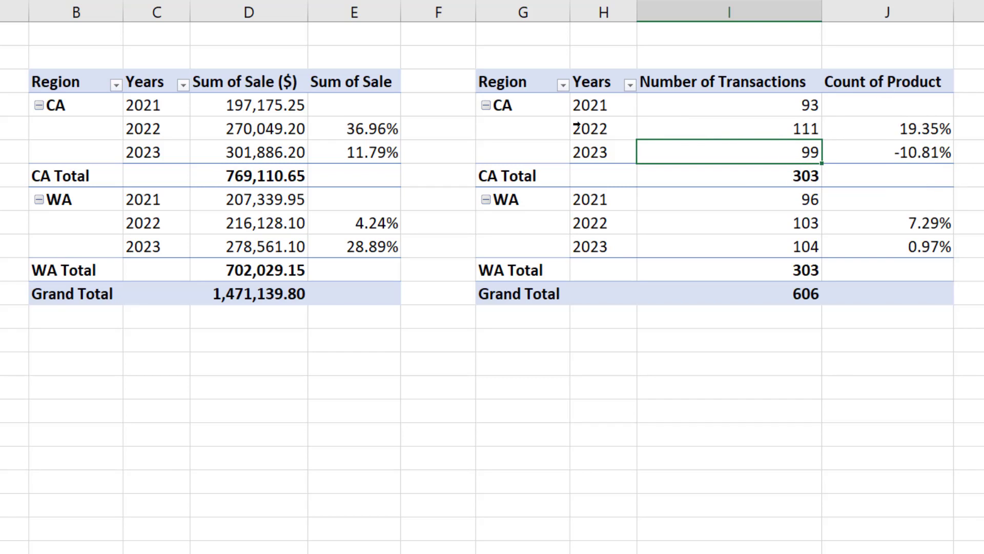
{"action": "left_click", "coordinate": [249, 130]}
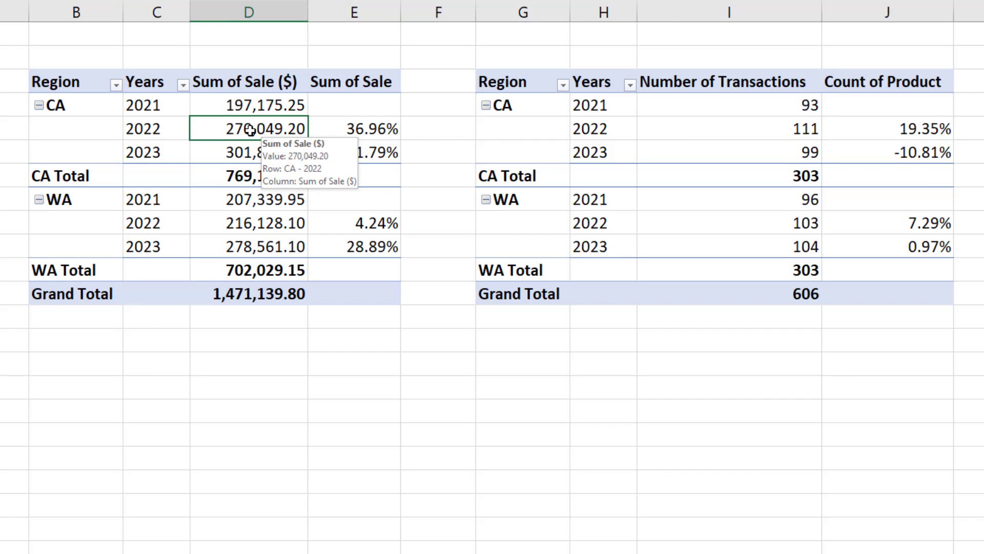
{"action": "left_click", "coordinate": [235, 150]}
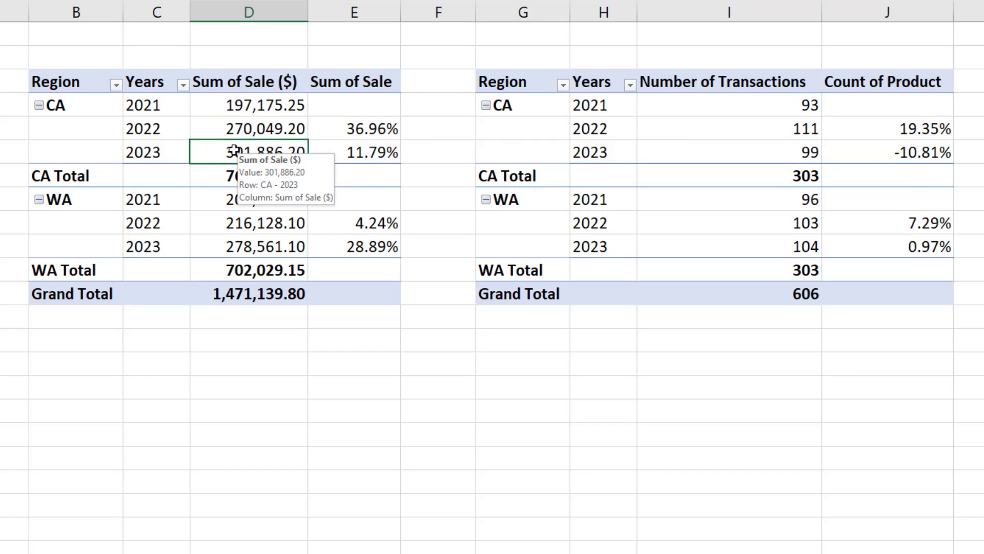
{"action": "left_click", "coordinate": [351, 152]}
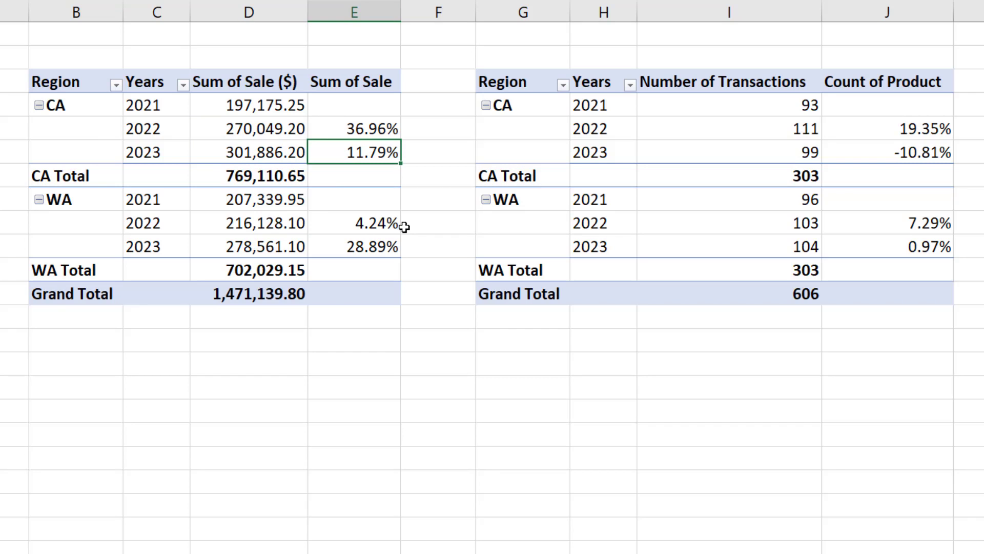
Rename the Count of Product header in J3 of the transactions PivotTable to "% Change".
{"action": "left_click", "coordinate": [936, 152]}
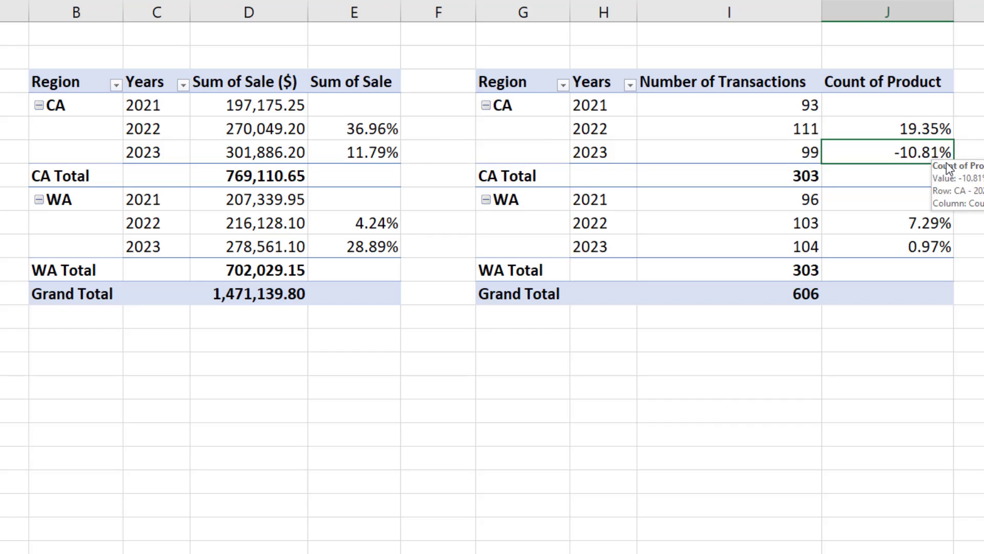
{"action": "left_click", "coordinate": [890, 86]}
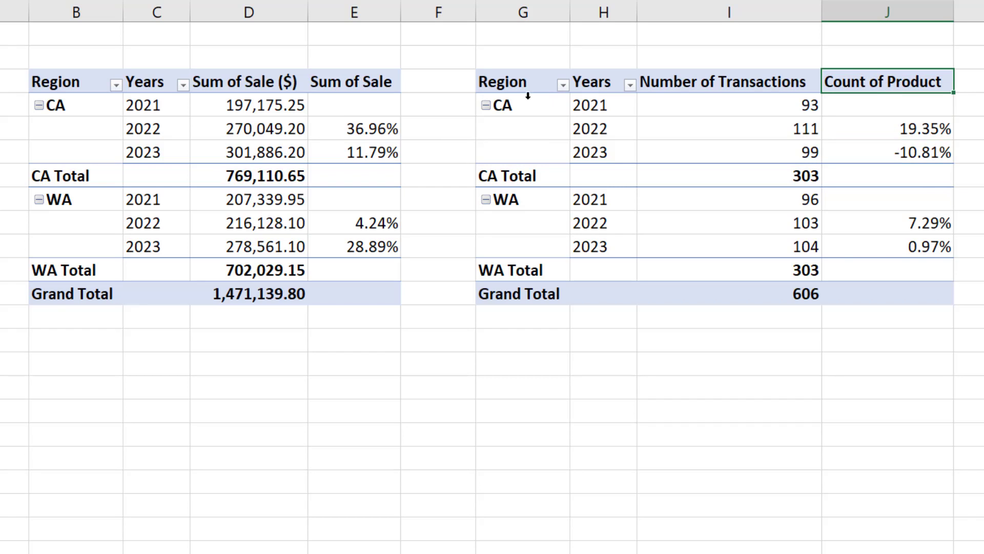
{"action": "left_click", "coordinate": [353, 82]}
{"action": "left_click", "coordinate": [879, 88]}
{"action": "type", "text": "% Change"}
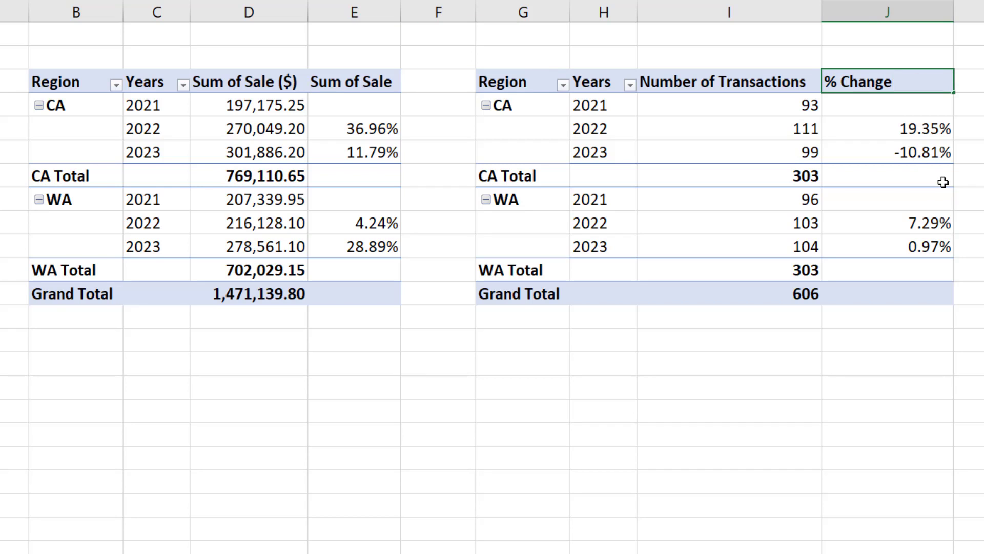
{"action": "key", "text": "Return"}
Rename the Sum of Sale header in E3 of the region sales PivotTable to "% Change".
{"action": "key", "text": "Up"}
{"action": "key", "text": "Left"}
{"action": "key", "text": "Left"}
{"action": "key", "text": "Left"}
{"action": "key", "text": "Left"}
{"action": "key", "text": "Left"}
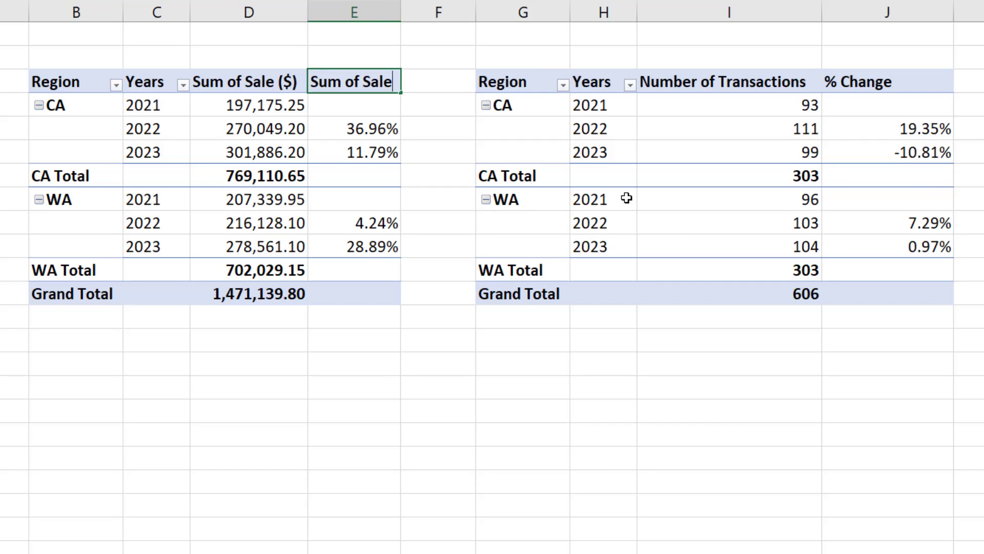
{"action": "type", "text": "% Change"}
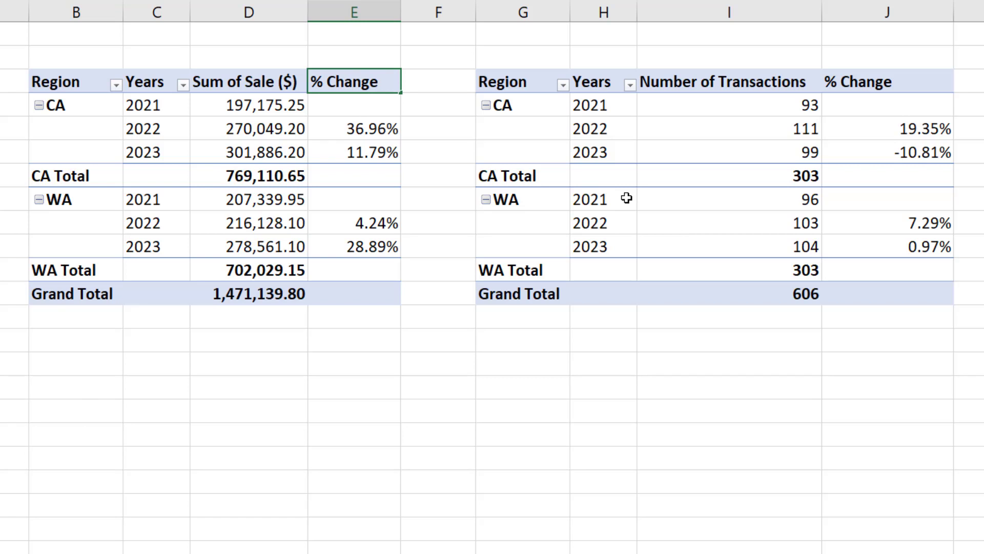
{"action": "key", "text": "Return"}
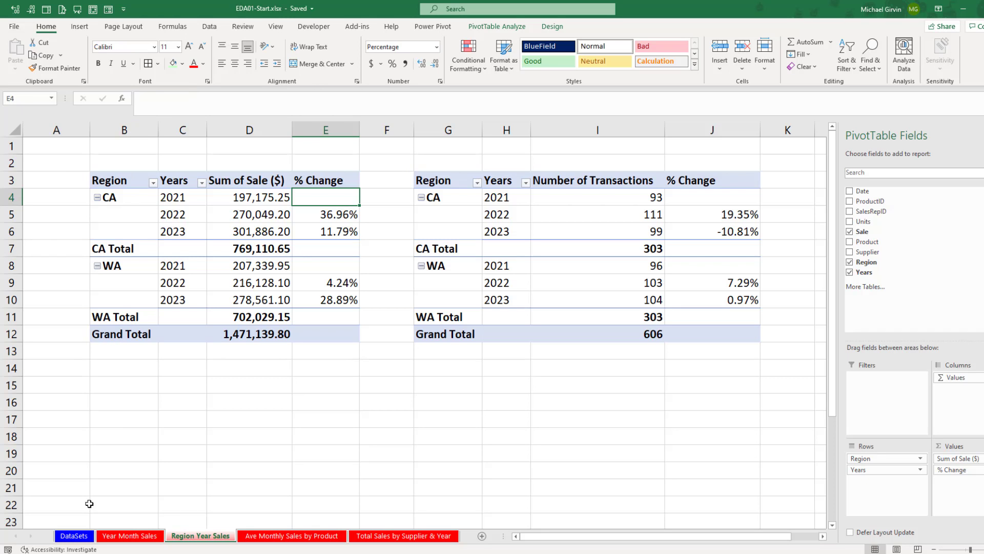
On the DataSets sheet, examine individual fSales records in rows 13 and 14 to identify the table's grain.
{"action": "left_click", "coordinate": [72, 538]}
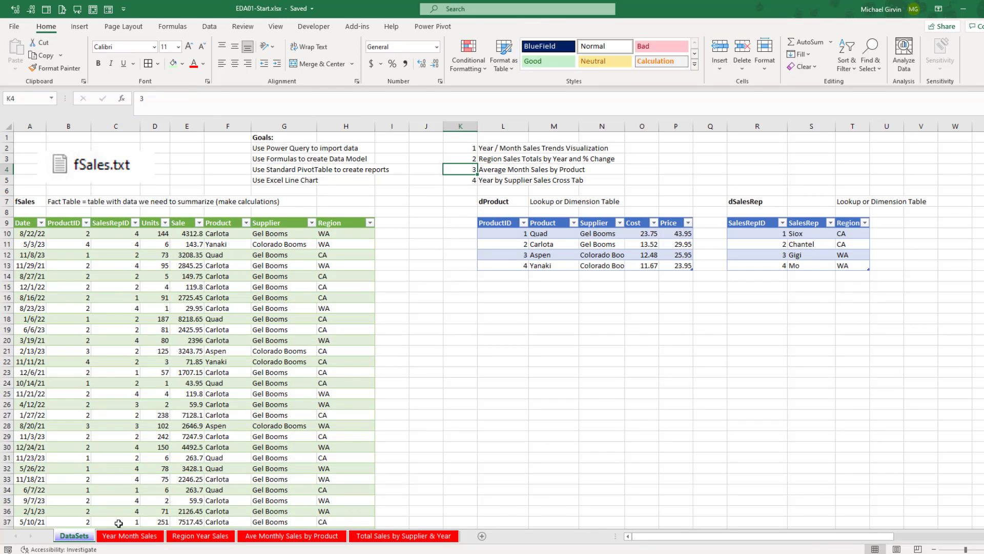
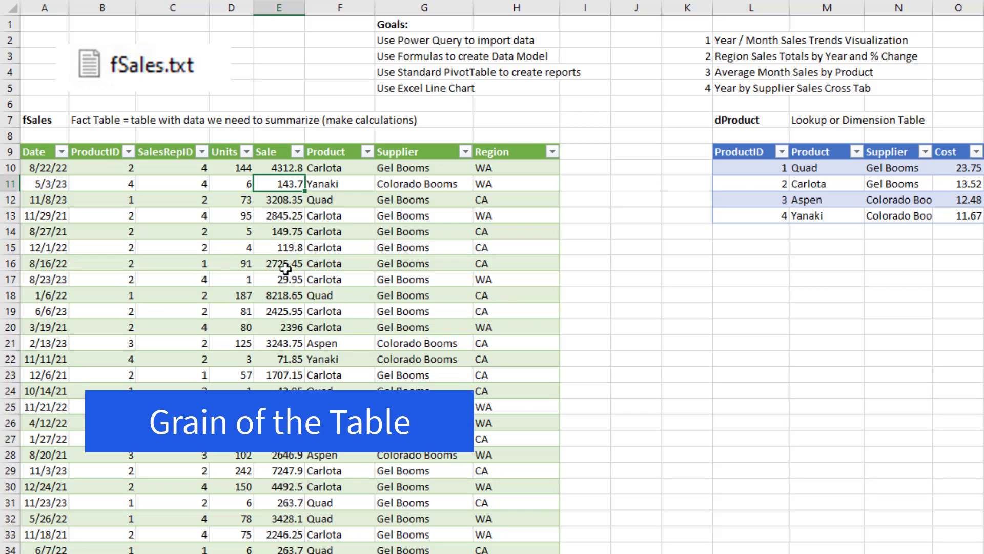
{"action": "left_click_drag", "start_coordinate": [51, 215], "coordinate": [503, 209]}
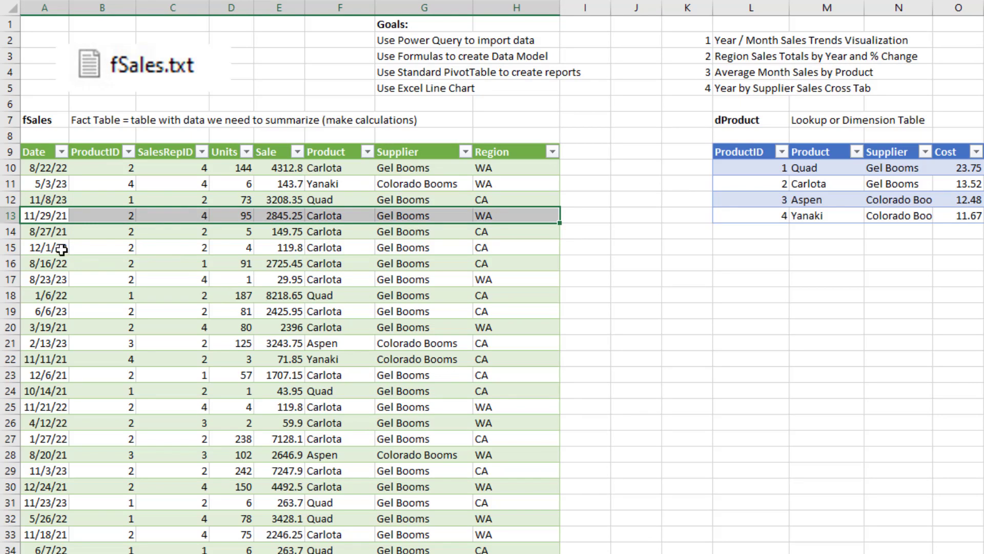
{"action": "left_click_drag", "start_coordinate": [57, 231], "coordinate": [501, 236]}
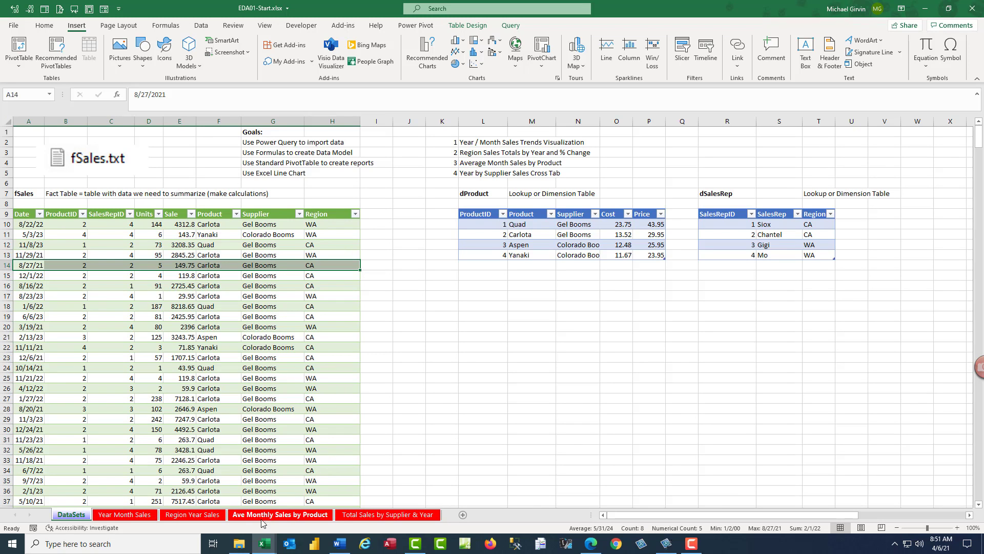
Examine the SUMIFS monthly totals and the AVERAGEIFS average monthly sales formulas on the Ave Monthly Sales by Product sheet.
{"action": "left_click", "coordinate": [261, 518]}
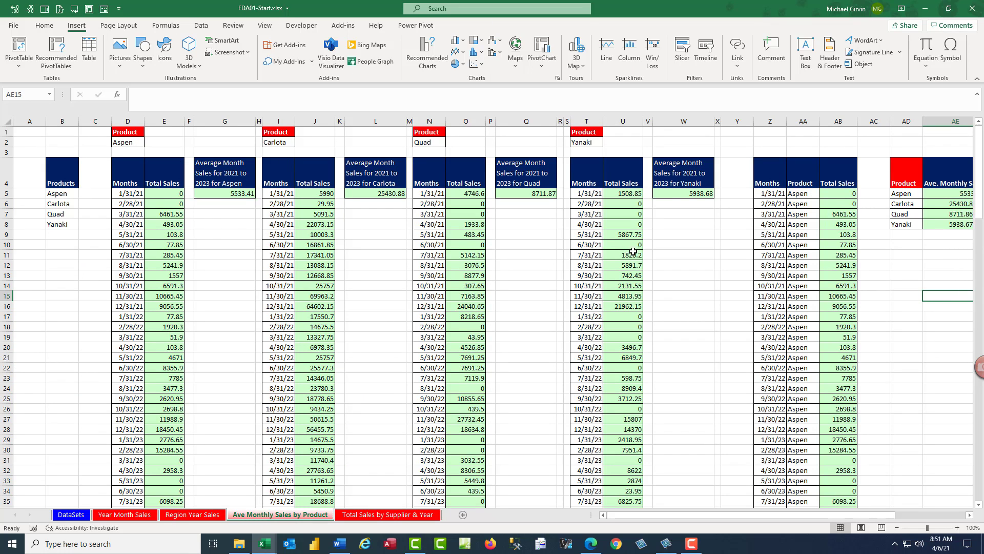
{"action": "left_click_drag", "start_coordinate": [713, 517], "coordinate": [782, 516]}
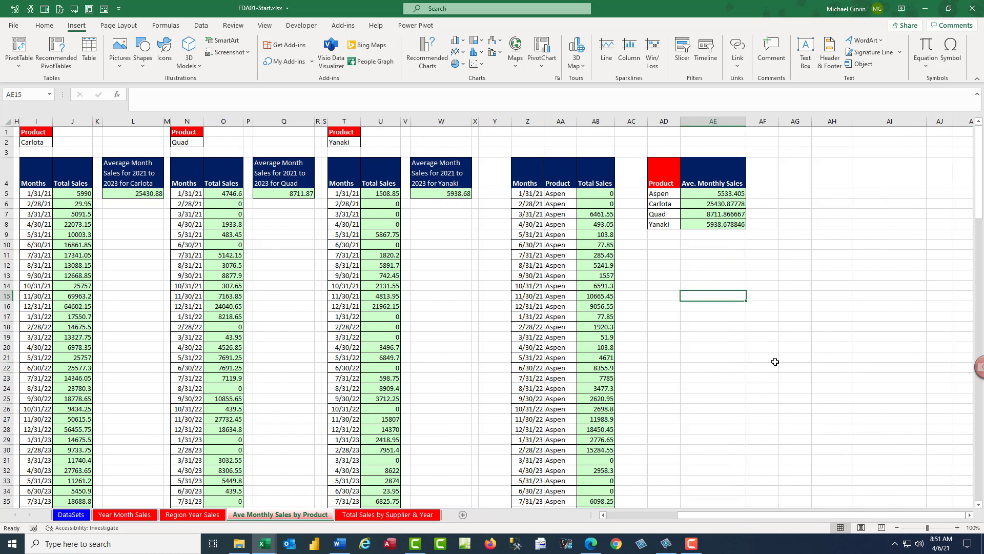
{"action": "left_click_drag", "start_coordinate": [533, 178], "coordinate": [562, 496]}
{"action": "scroll", "coordinate": [564, 496], "scroll_direction": "up", "scroll_amount": 5}
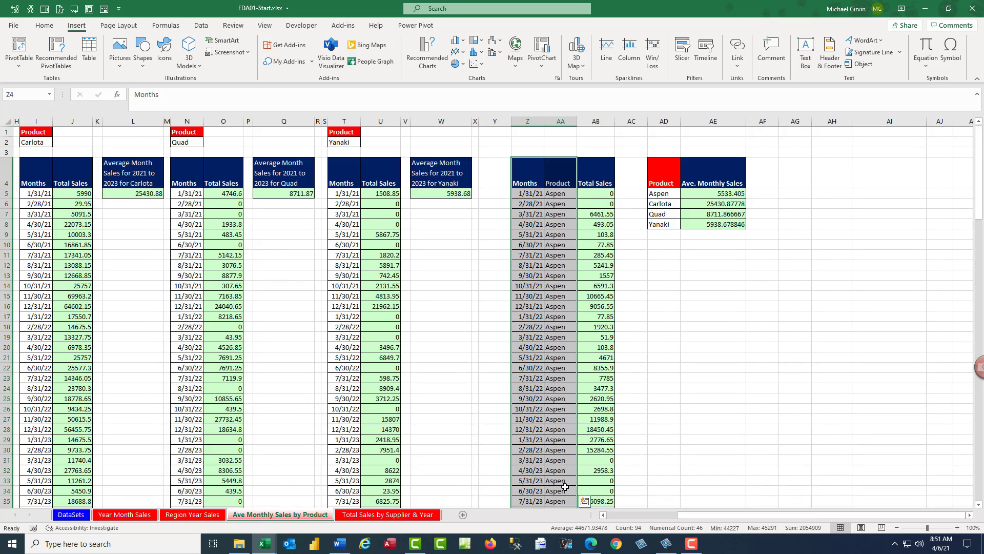
{"action": "double_click", "coordinate": [591, 193]}
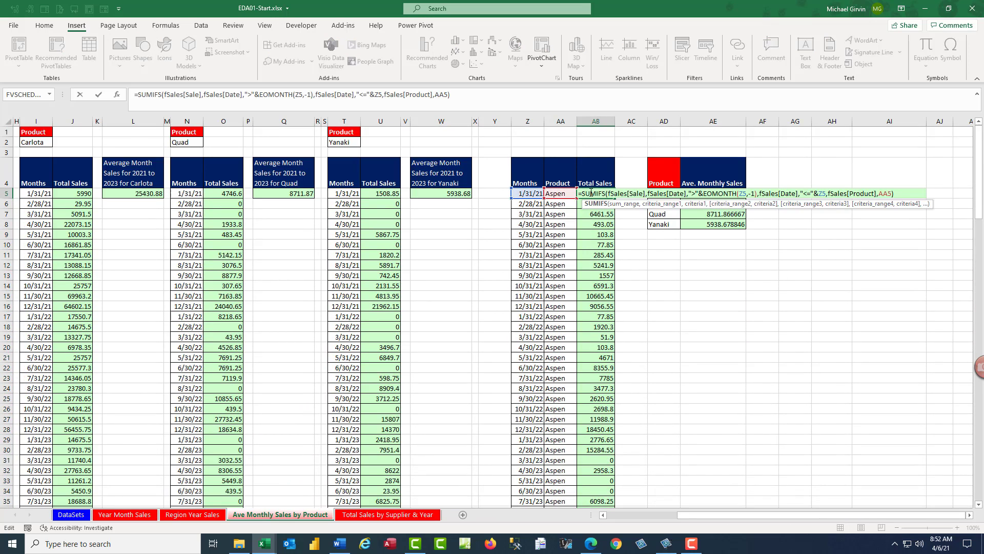
{"action": "key", "text": "Escape"}
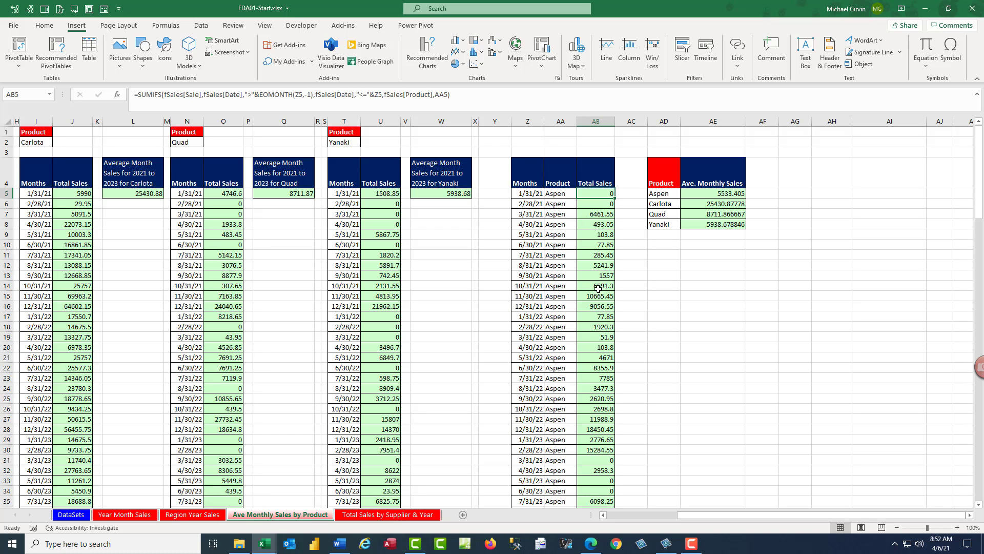
{"action": "left_click", "coordinate": [710, 193]}
{"action": "double_click", "coordinate": [710, 194]}
{"action": "key", "text": "Escape"}
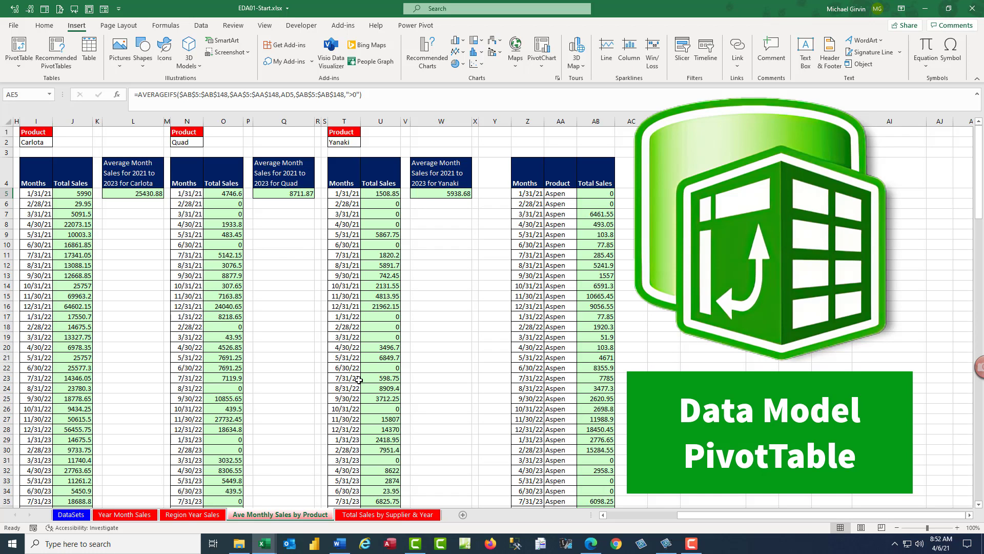
Insert a PivotTable from the fSales table at cell B3 of the existing Total Sales by Supplier & Year sheet.
{"action": "left_click", "coordinate": [71, 515]}
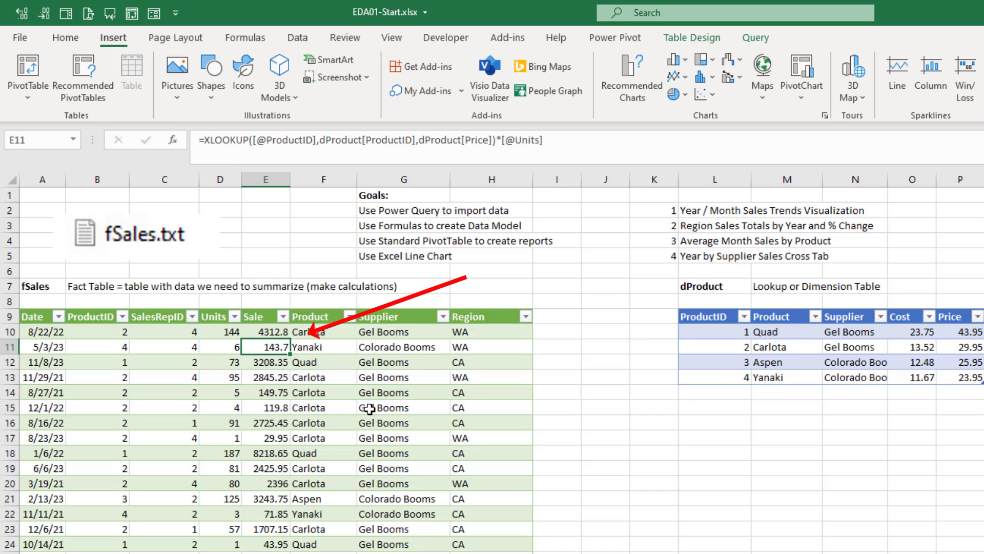
{"action": "key", "text": "alt"}
{"action": "key", "text": "n"}
{"action": "key", "text": "v"}
{"action": "key", "text": "t"}
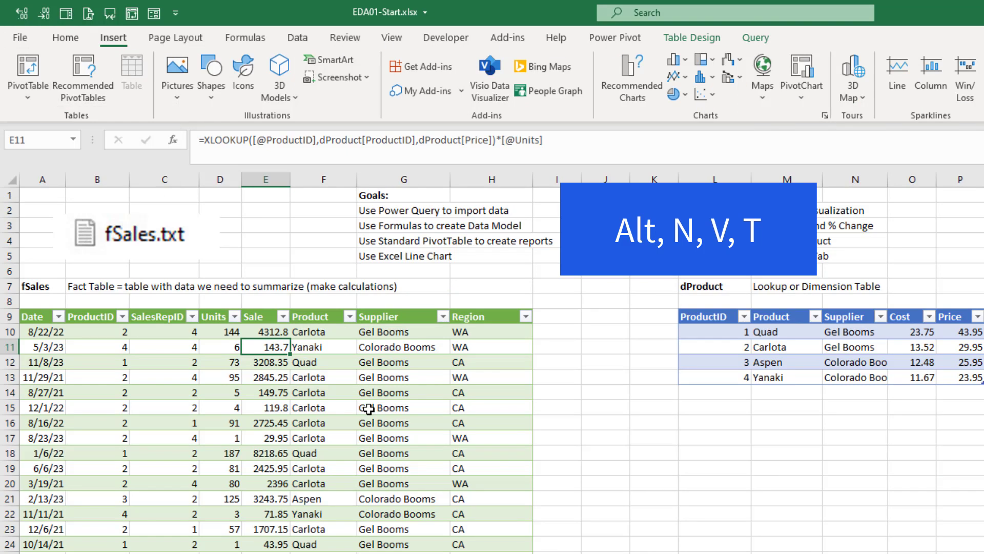
{"action": "left_click", "coordinate": [569, 397]}
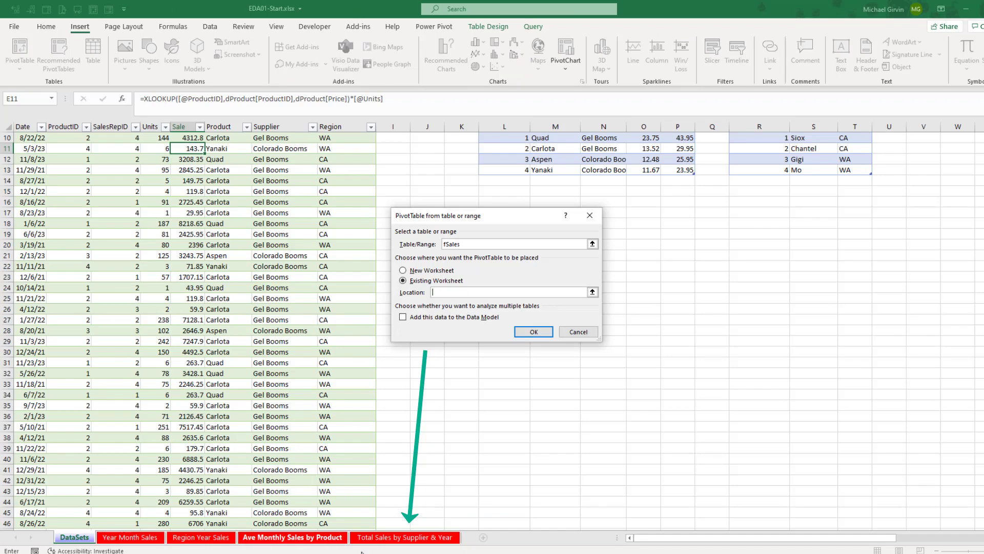
{"action": "left_click", "coordinate": [405, 537]}
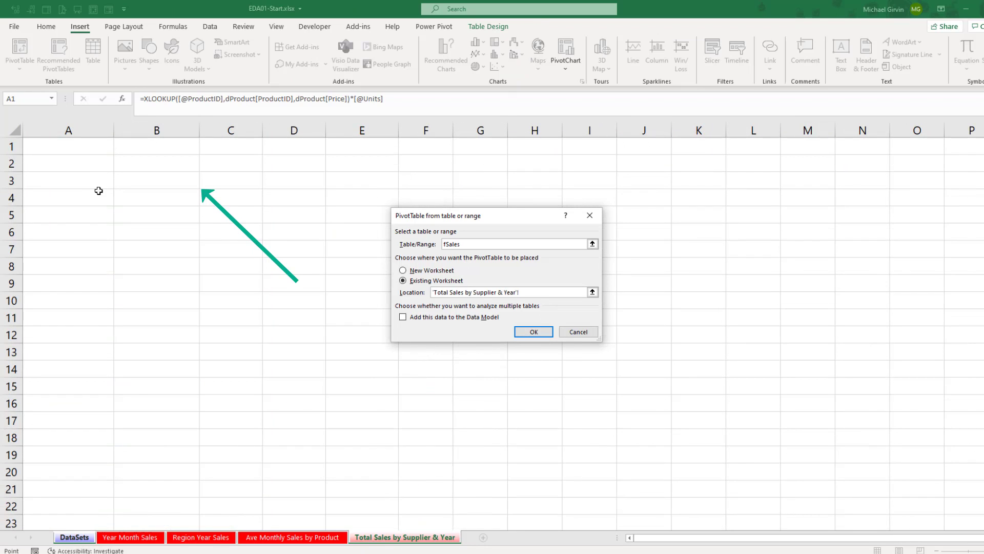
{"action": "left_click", "coordinate": [139, 183]}
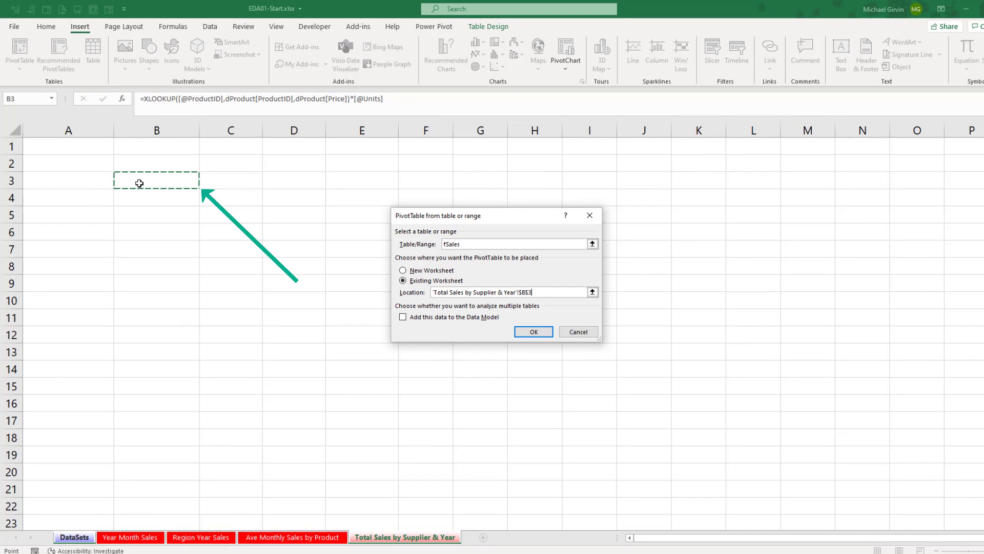
{"action": "left_click", "coordinate": [532, 333]}
Add Years to the PivotTable's rows, Supplier to its columns and Sale to its values.
{"action": "left_click", "coordinate": [849, 272]}
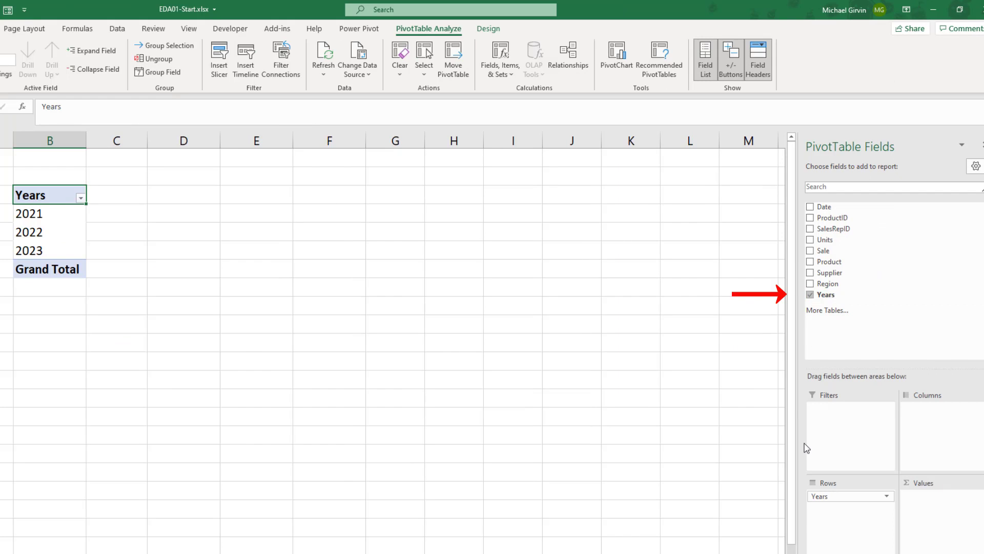
{"action": "left_click_drag", "start_coordinate": [828, 272], "coordinate": [938, 428]}
{"action": "left_click_drag", "start_coordinate": [824, 250], "coordinate": [921, 504]}
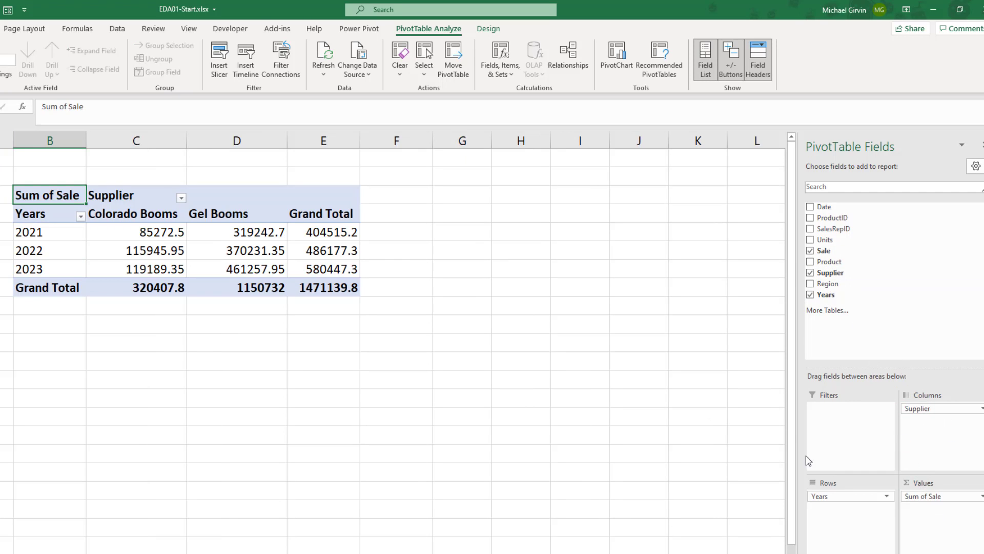
Format the Sum of Sale values as Number with 2 decimal places and a thousands separator.
{"action": "right_click", "coordinate": [128, 228]}
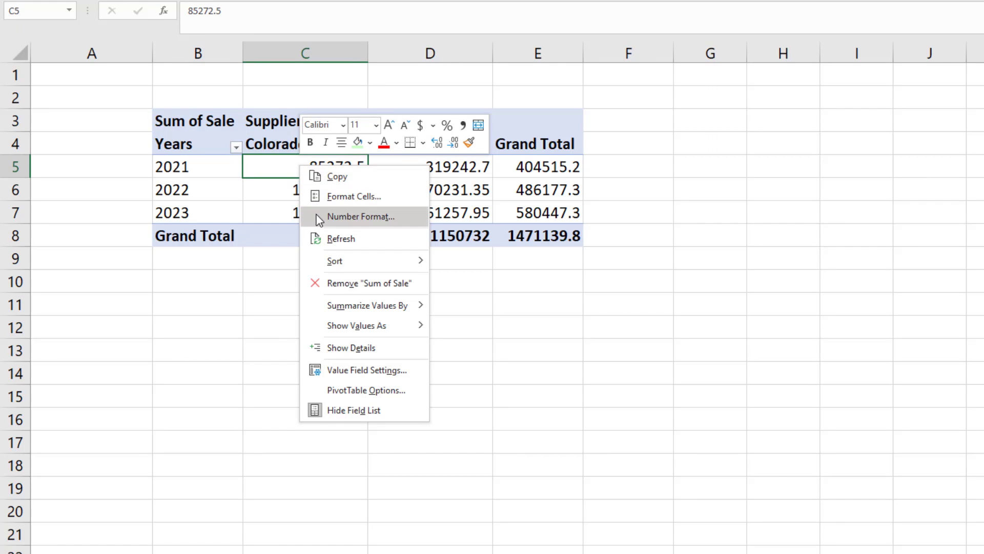
{"action": "left_click", "coordinate": [359, 216]}
{"action": "left_click", "coordinate": [154, 105]}
{"action": "left_click", "coordinate": [236, 146]}
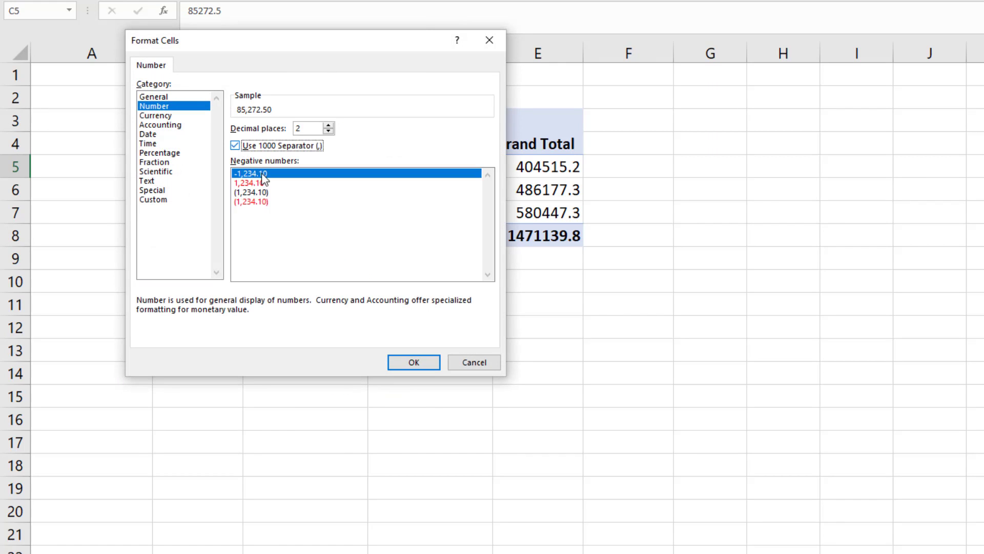
{"action": "left_click", "coordinate": [412, 361]}
Rename the Sum of Sale header in B3 to "Sum of Sale ($)" and widen column B to fit it.
{"action": "left_click", "coordinate": [199, 121]}
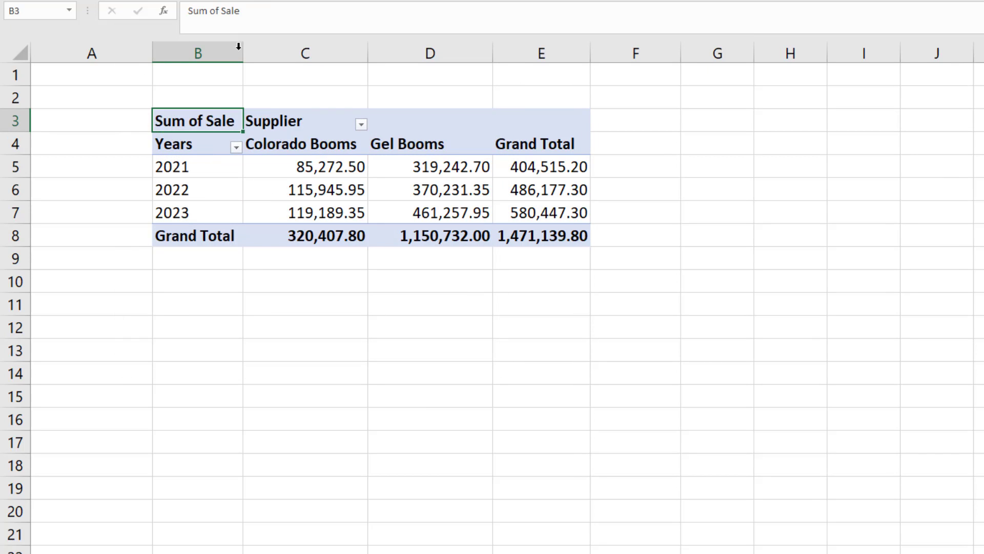
{"action": "left_click", "coordinate": [258, 18]}
{"action": "type", "text": "("}
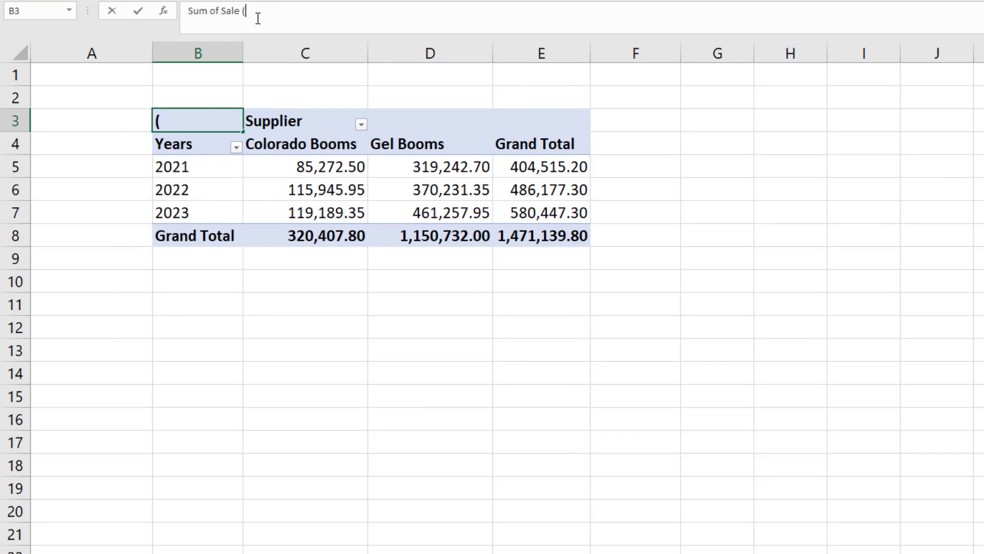
{"action": "type", "text": "$)"}
{"action": "key", "text": "Return"}
{"action": "left_click_drag", "start_coordinate": [244, 52], "coordinate": [266, 62]}
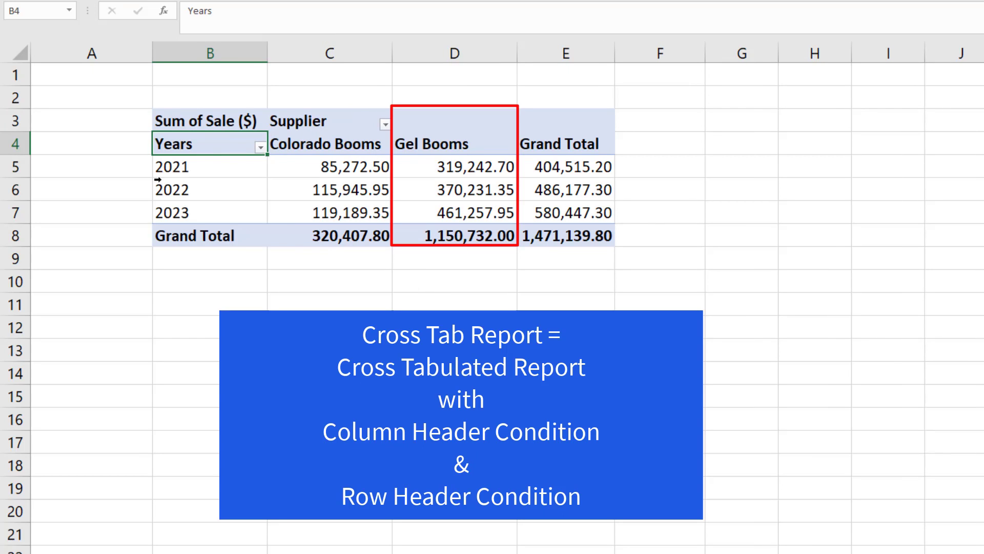
{"action": "left_click", "coordinate": [451, 190]}
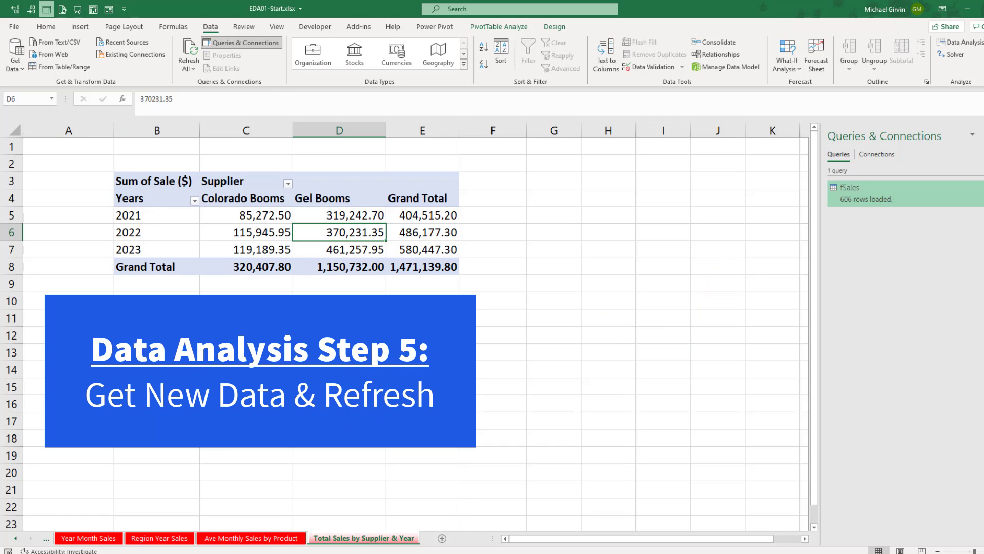
Review the report sheets and the fSales table on DataSets, and locate fSales-WithExtraYearData.txt in the EDA01 folder.
{"action": "left_click", "coordinate": [181, 539]}
{"action": "left_click", "coordinate": [100, 538]}
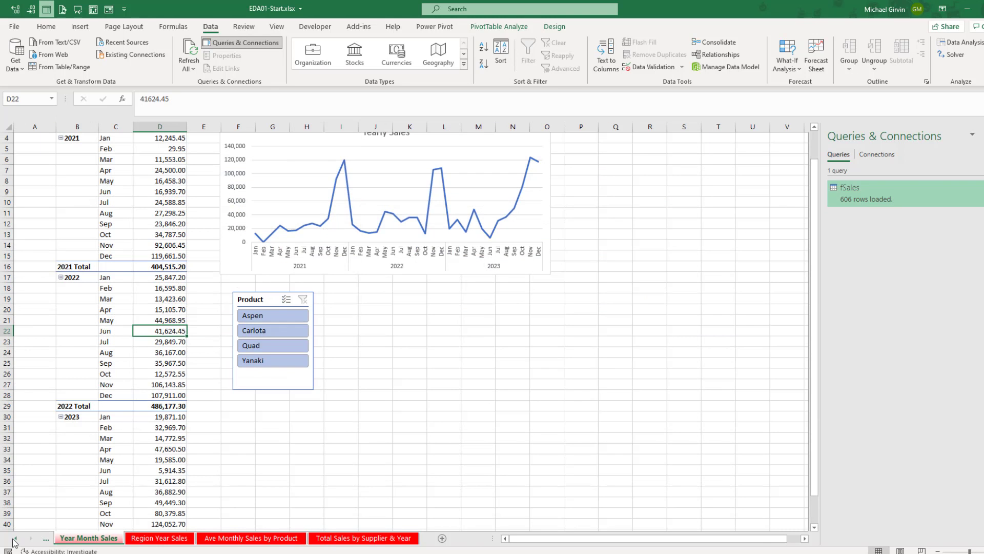
{"action": "left_click", "coordinate": [16, 539]}
{"action": "left_click", "coordinate": [74, 538]}
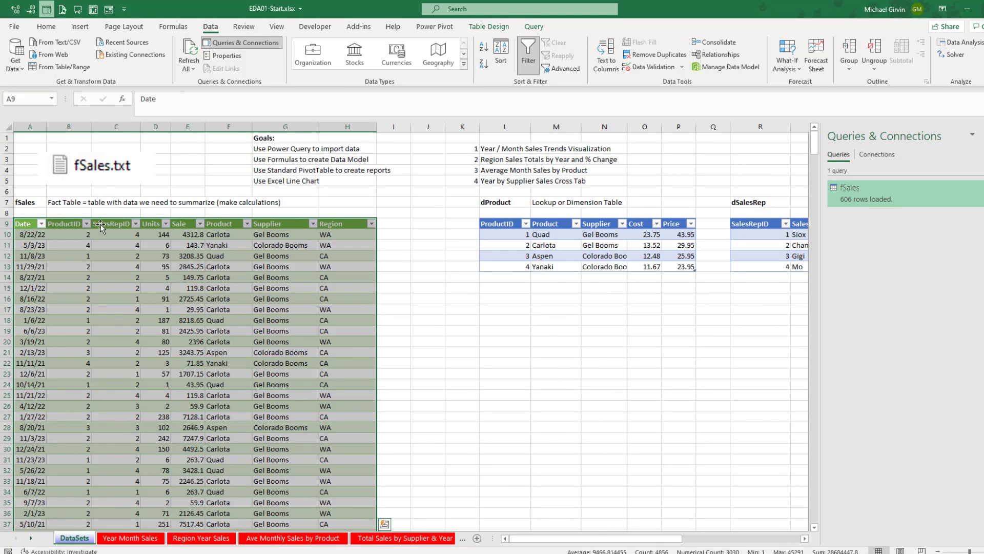
{"action": "left_click_drag", "start_coordinate": [26, 224], "coordinate": [155, 320]}
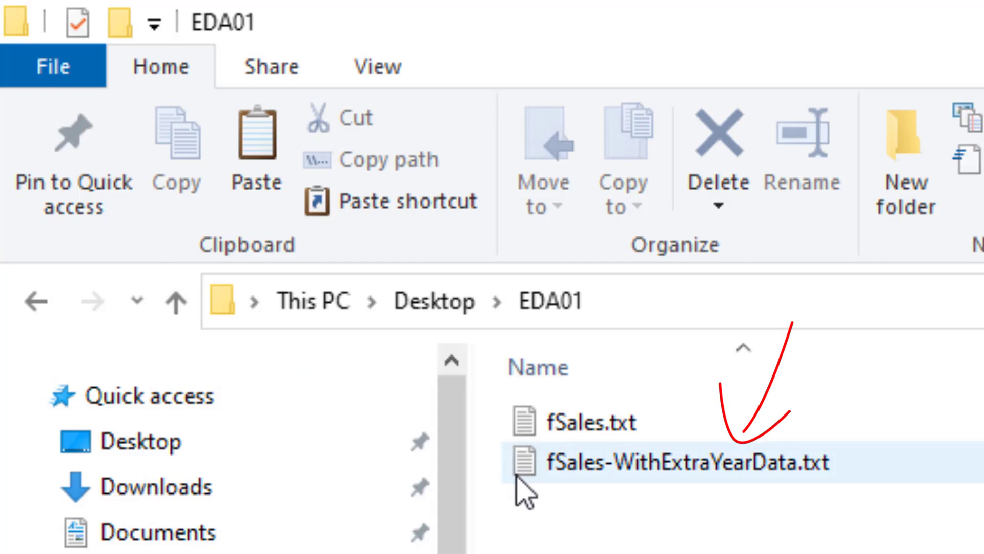
{"action": "left_click", "coordinate": [529, 466]}
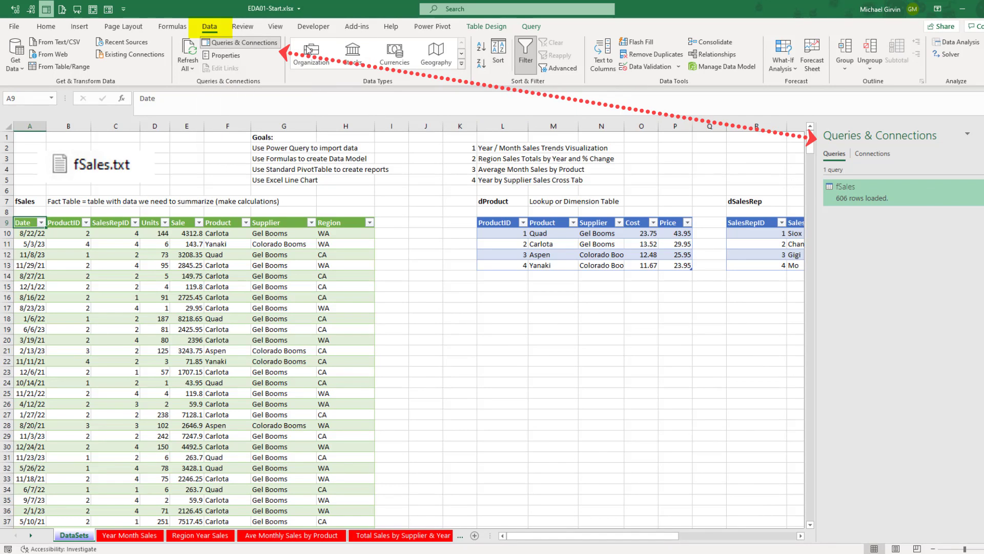
Open the fSales query in the Power Query Editor, inspect its Source step's file settings, and close without changes.
{"action": "mouse_move", "coordinate": [866, 203]}
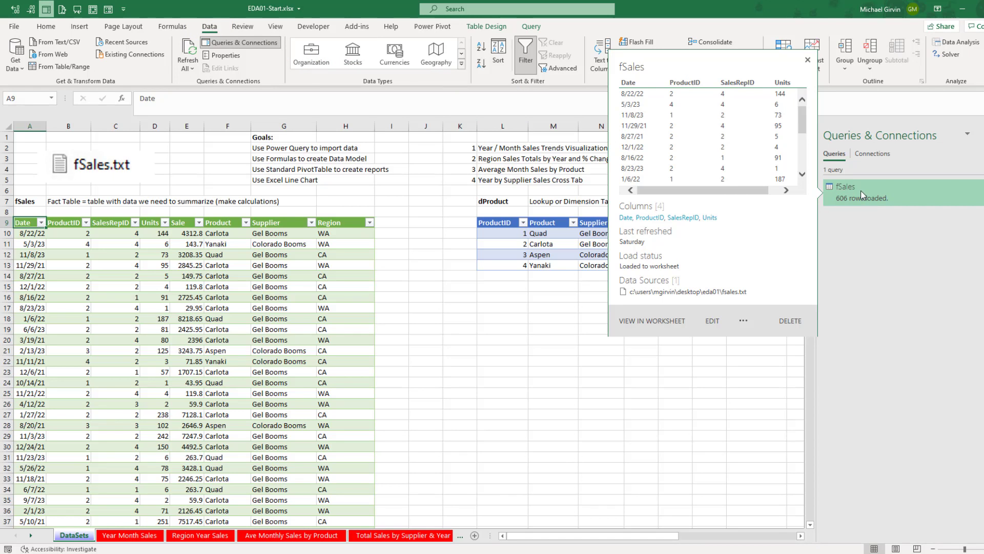
{"action": "double_click", "coordinate": [860, 190]}
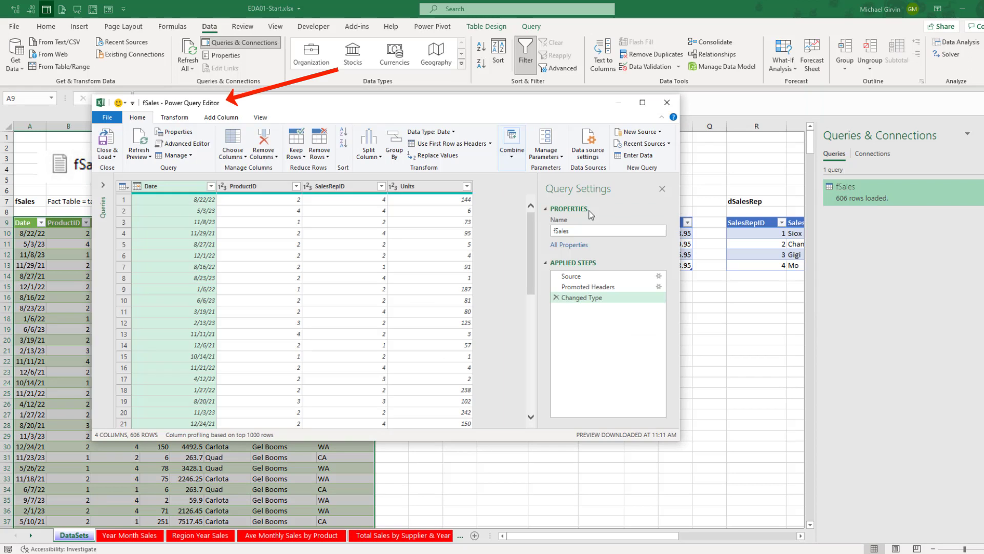
{"action": "left_click", "coordinate": [573, 277]}
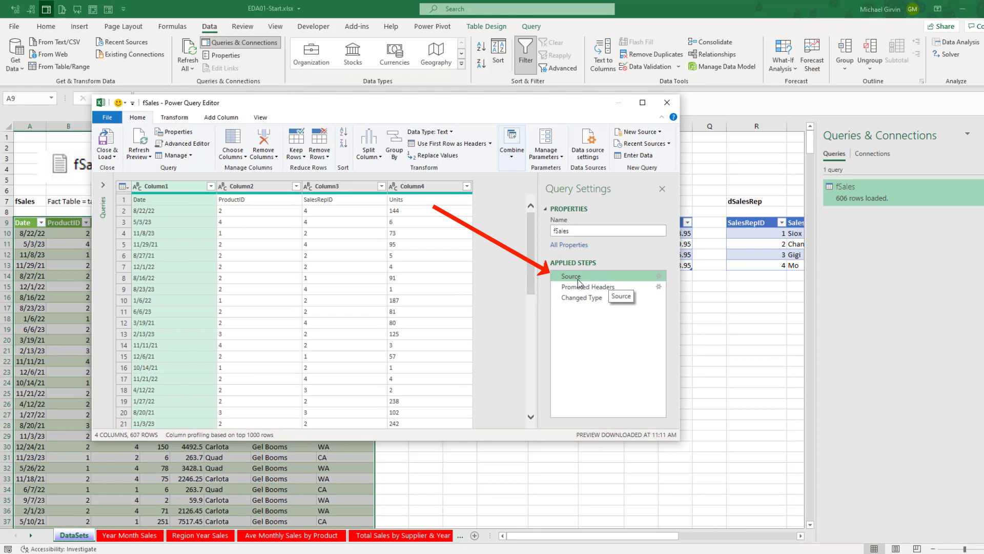
{"action": "left_click", "coordinate": [659, 277]}
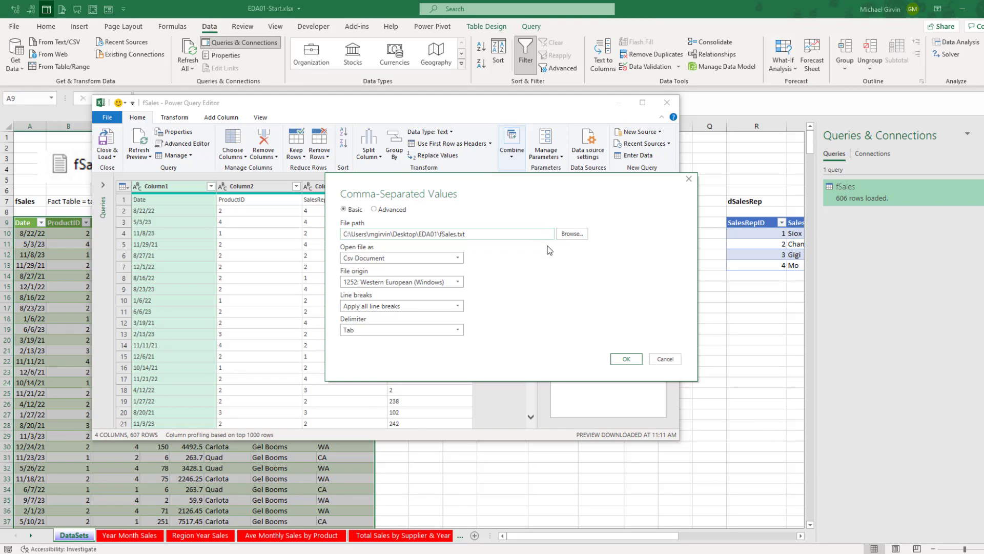
{"action": "key", "text": "Escape"}
{"action": "left_click", "coordinate": [670, 105]}
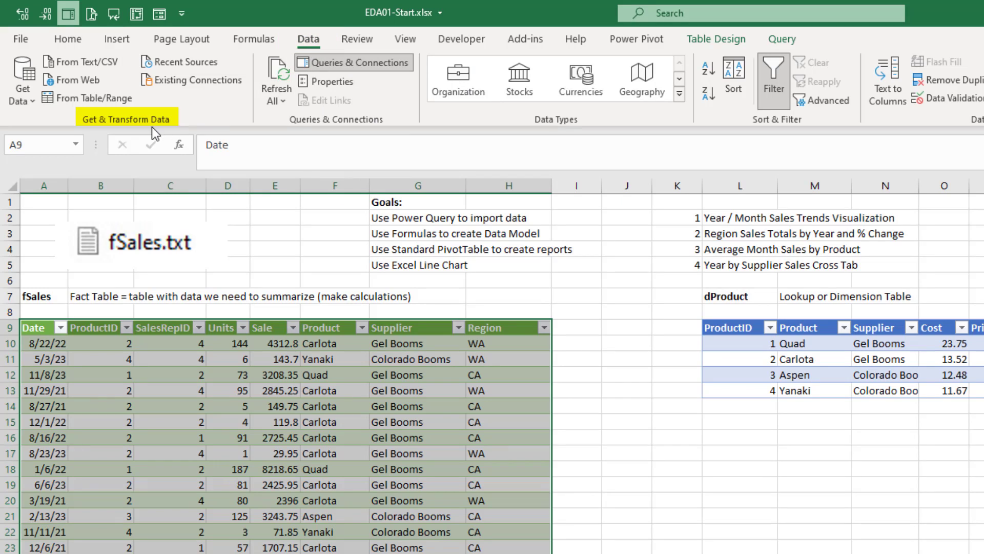
Change the workbook's data source from fSales.txt to fSales-WithExtraYearData.txt in the EDA01 folder.
{"action": "left_click", "coordinate": [30, 99]}
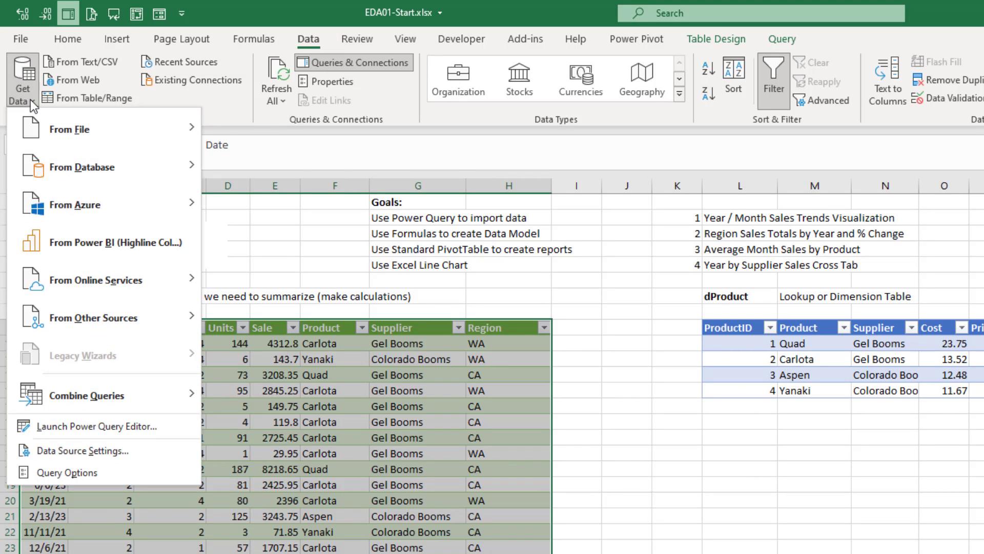
{"action": "left_click", "coordinate": [113, 453]}
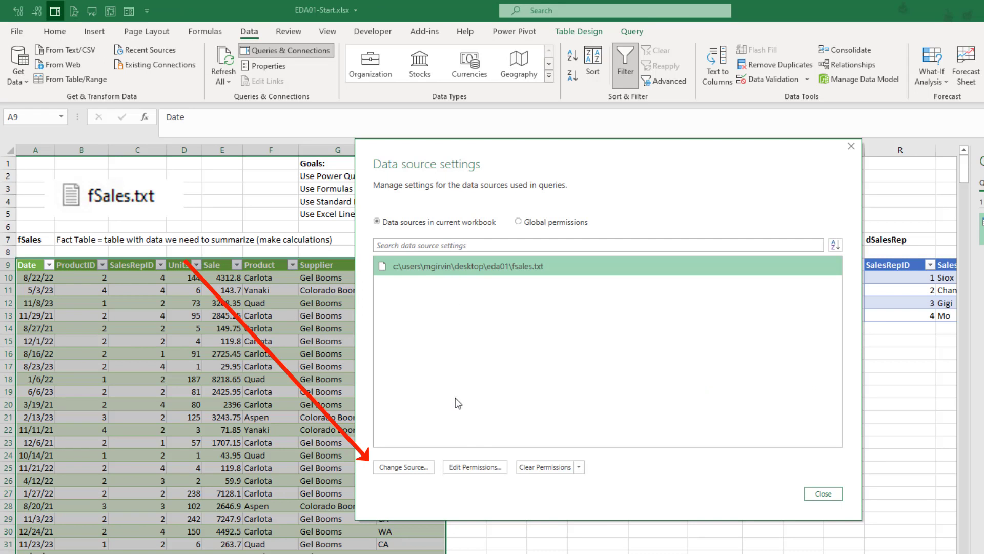
{"action": "left_click", "coordinate": [397, 471]}
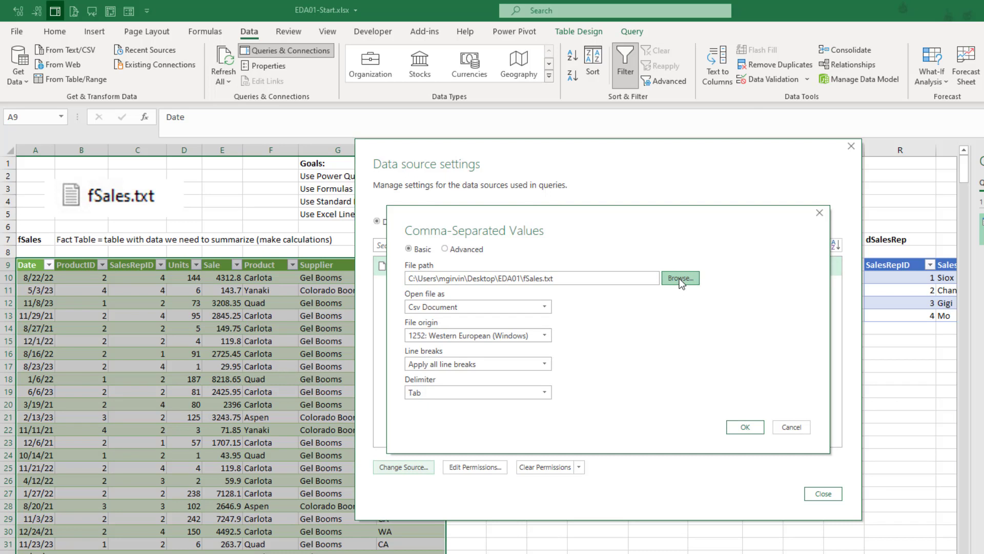
{"action": "left_click", "coordinate": [679, 278]}
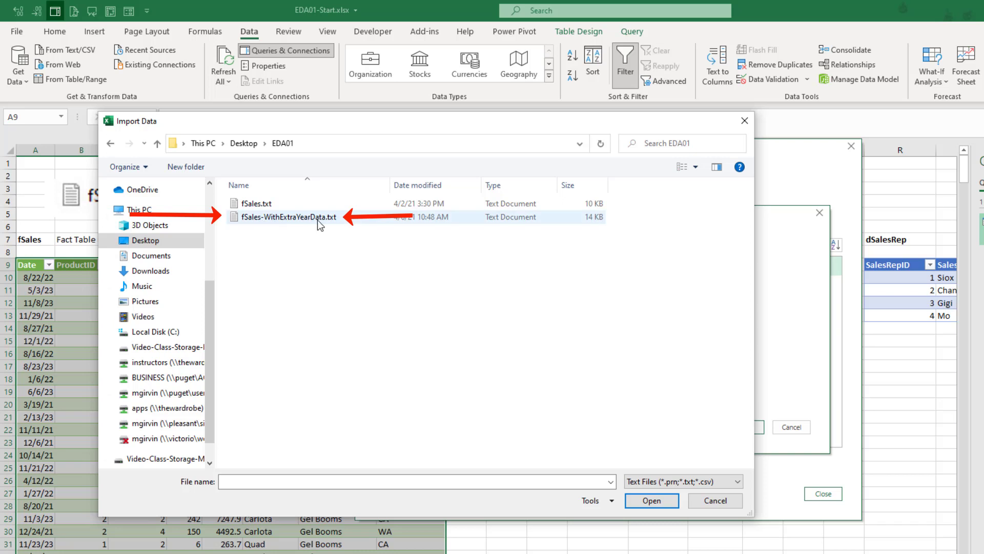
{"action": "double_click", "coordinate": [286, 218]}
{"action": "left_click", "coordinate": [747, 427]}
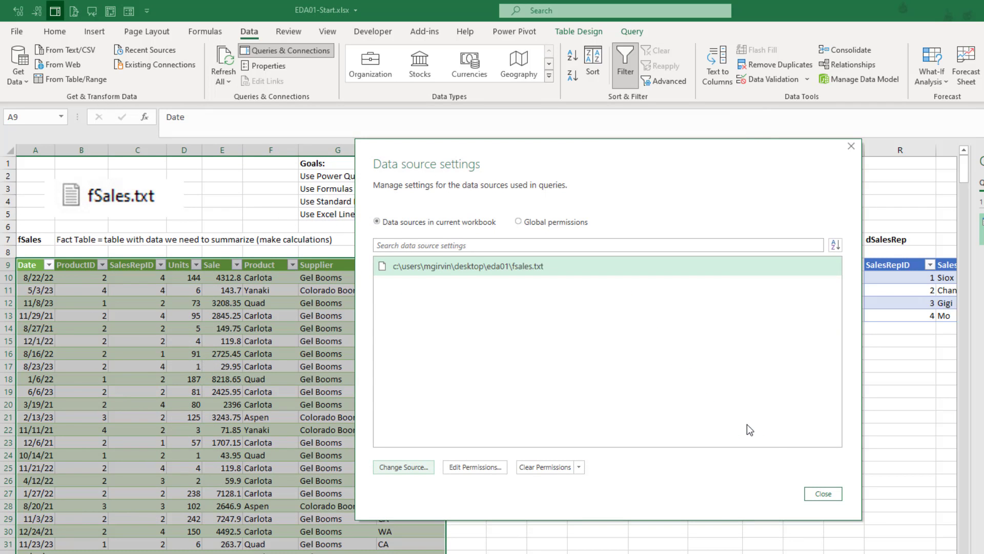
{"action": "left_click", "coordinate": [824, 493]}
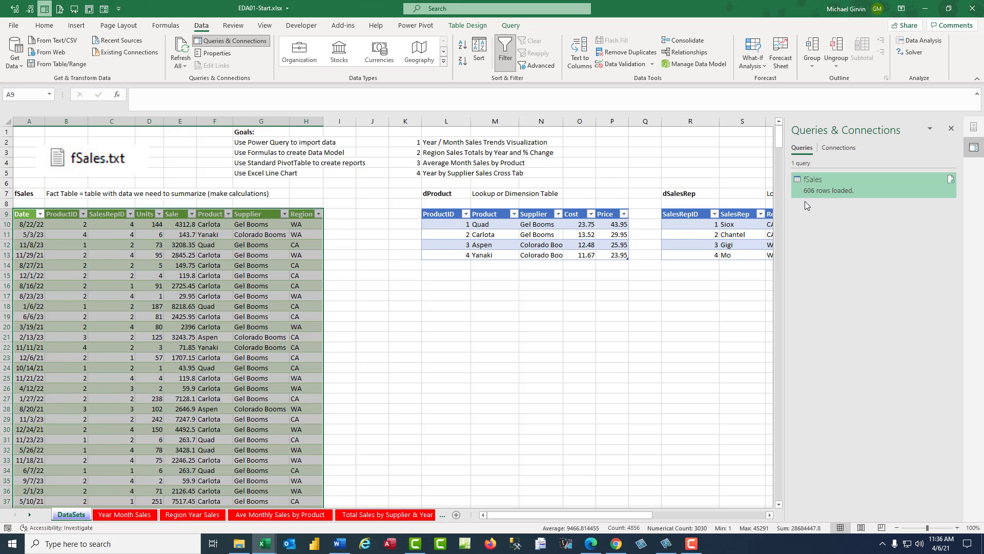
Check the fSales query's data source and refresh the fSales table on DataSets.
{"action": "mouse_move", "coordinate": [850, 196]}
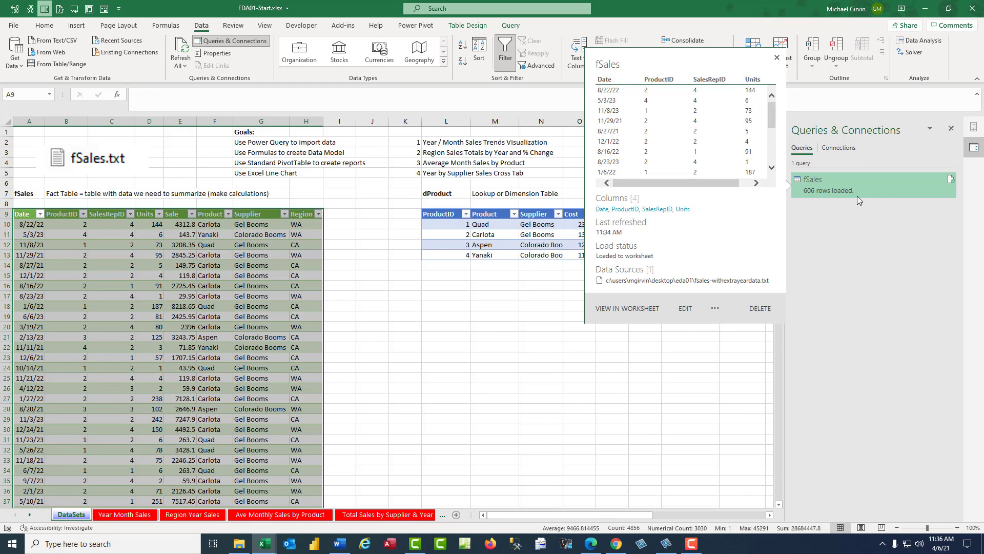
{"action": "left_click", "coordinate": [261, 226]}
{"action": "right_click", "coordinate": [261, 230]}
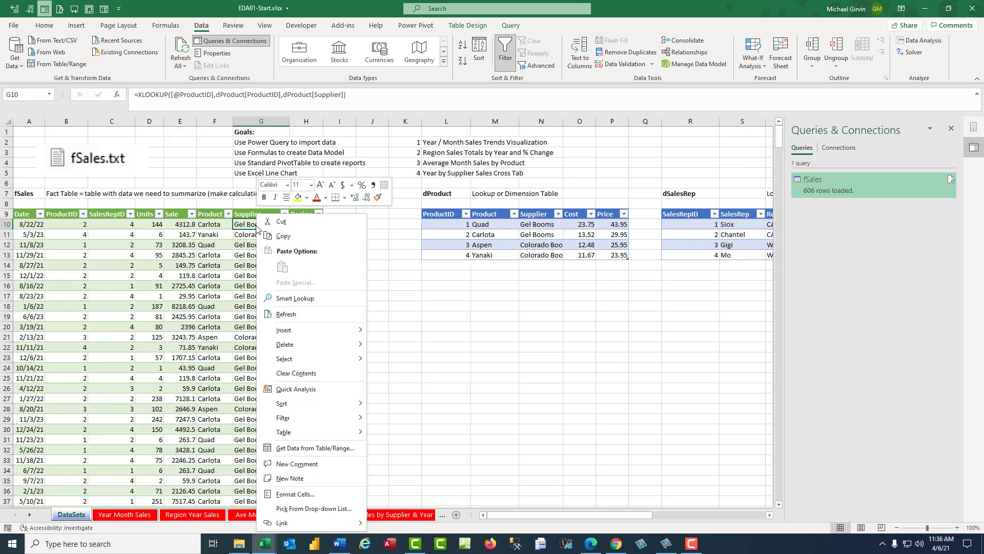
{"action": "left_click", "coordinate": [303, 316]}
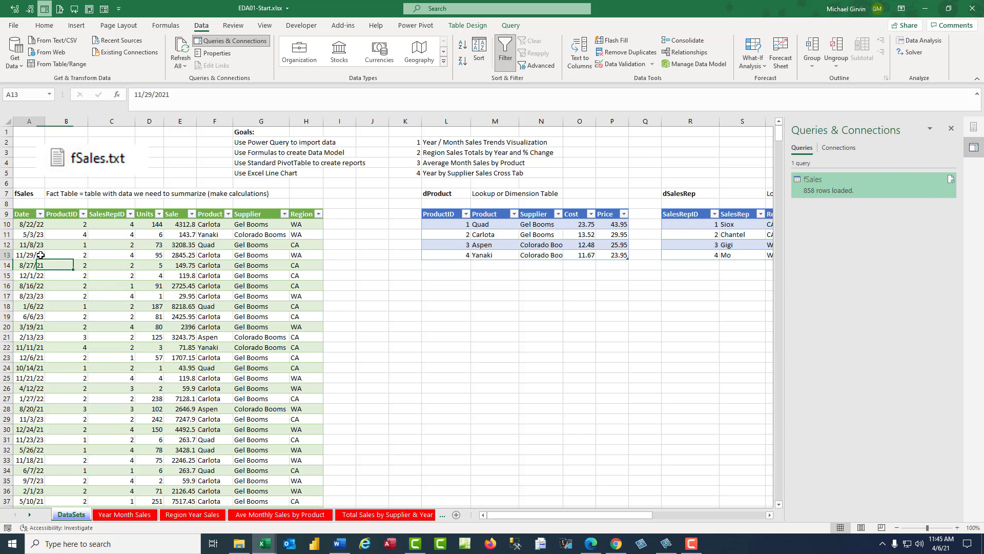
Examine the last rows of the fSales table and the Sale formula in E867, and return to cell A1.
{"action": "left_click", "coordinate": [31, 255]}
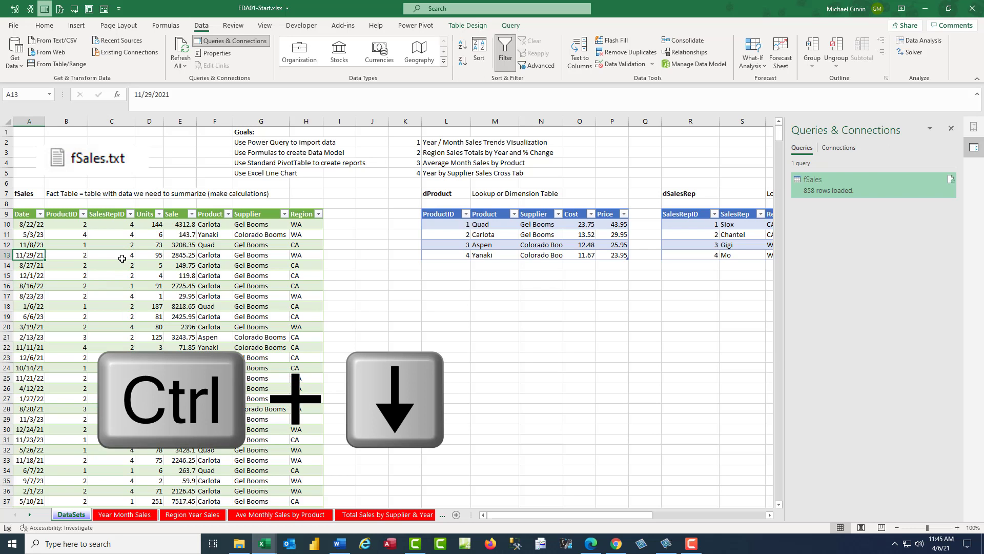
{"action": "key", "text": "ctrl+Down"}
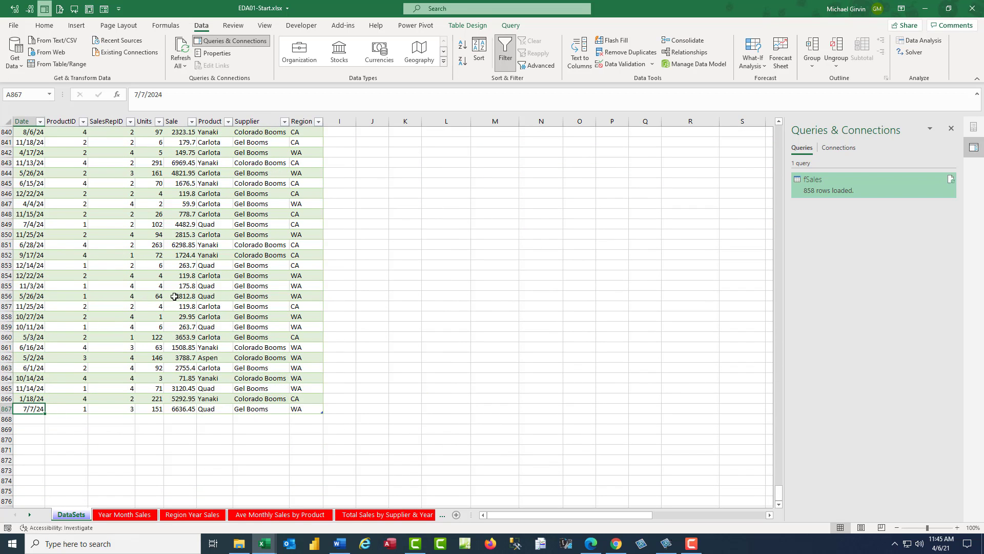
{"action": "left_click_drag", "start_coordinate": [148, 130], "coordinate": [18, 406]}
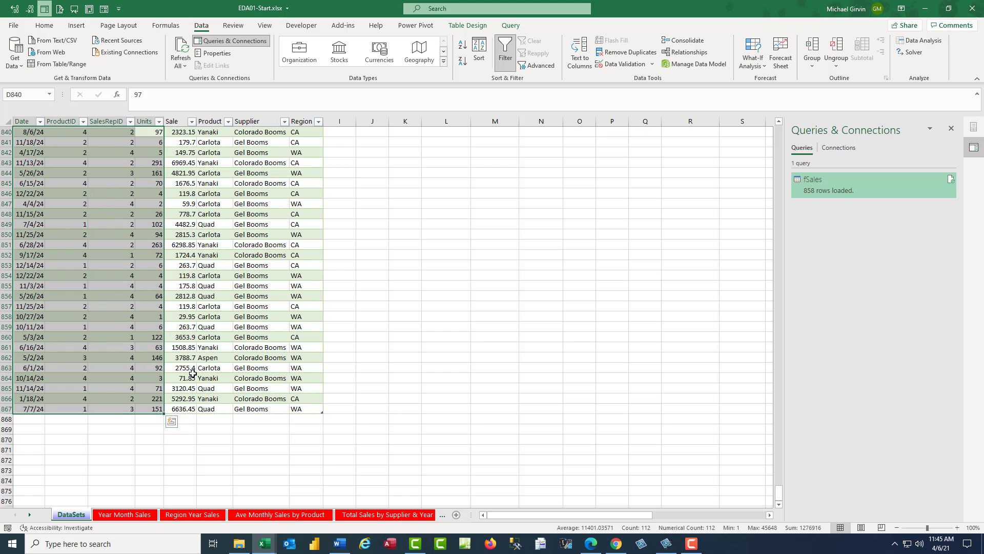
{"action": "left_click", "coordinate": [186, 410]}
{"action": "double_click", "coordinate": [186, 409]}
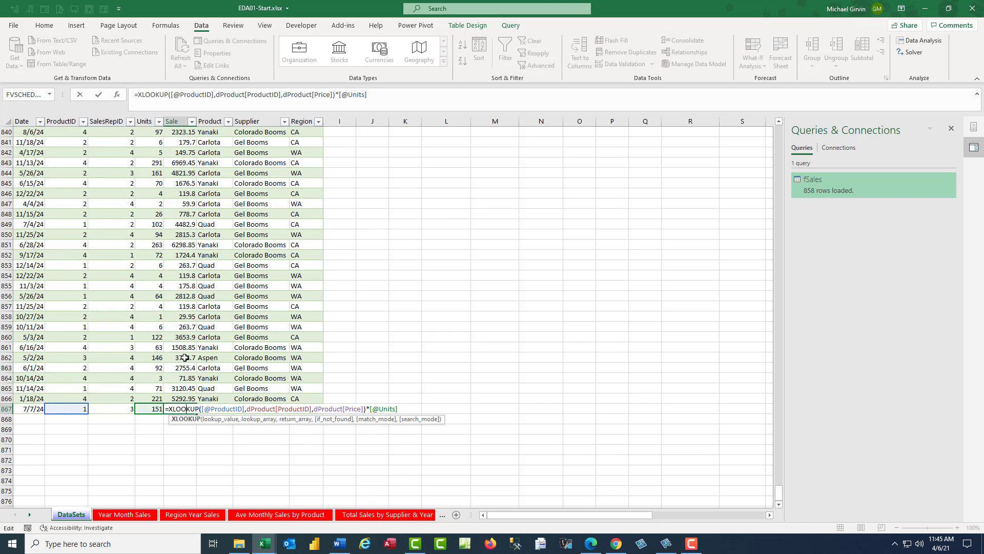
{"action": "key", "text": "Escape"}
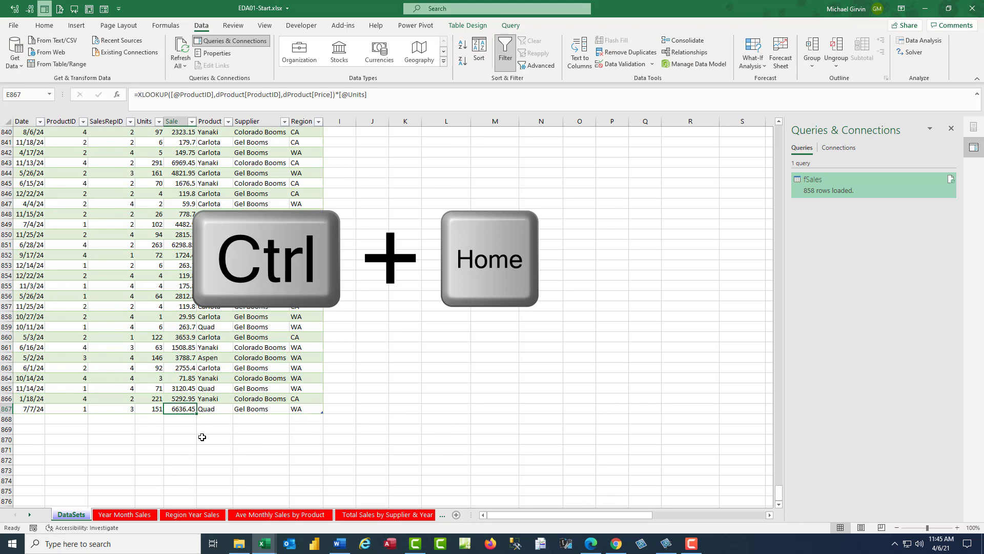
{"action": "key", "text": "ctrl+Home"}
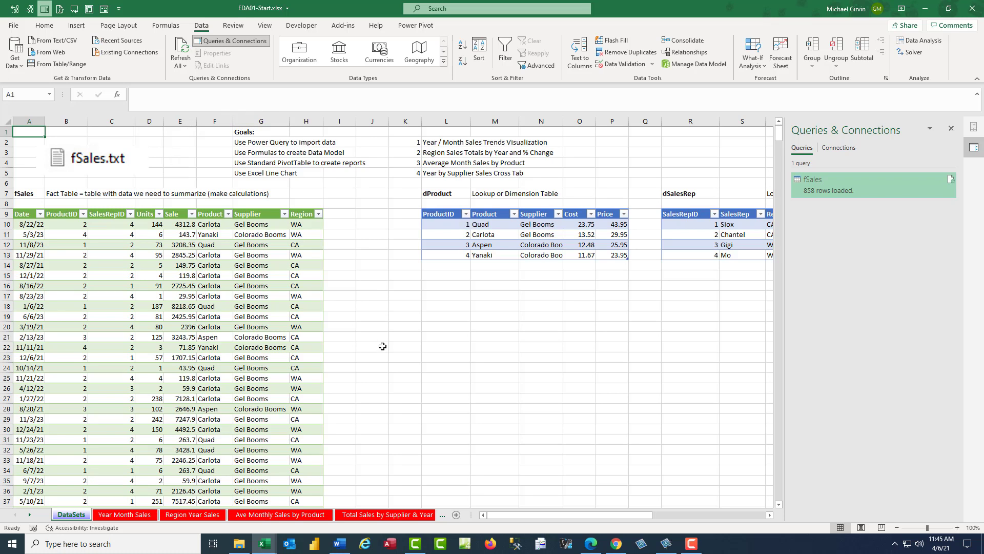
Refresh the PivotTable on the Year Month Sales sheet and check its rows down to the grand total.
{"action": "left_click", "coordinate": [124, 515]}
{"action": "scroll", "coordinate": [144, 386], "scroll_direction": "down", "scroll_amount": 2}
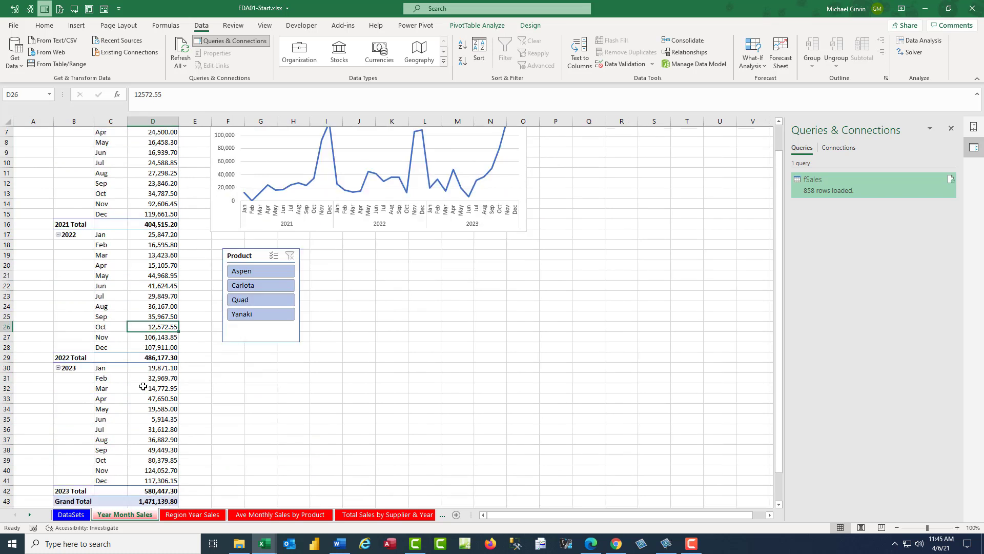
{"action": "scroll", "coordinate": [144, 386], "scroll_direction": "down", "scroll_amount": 2}
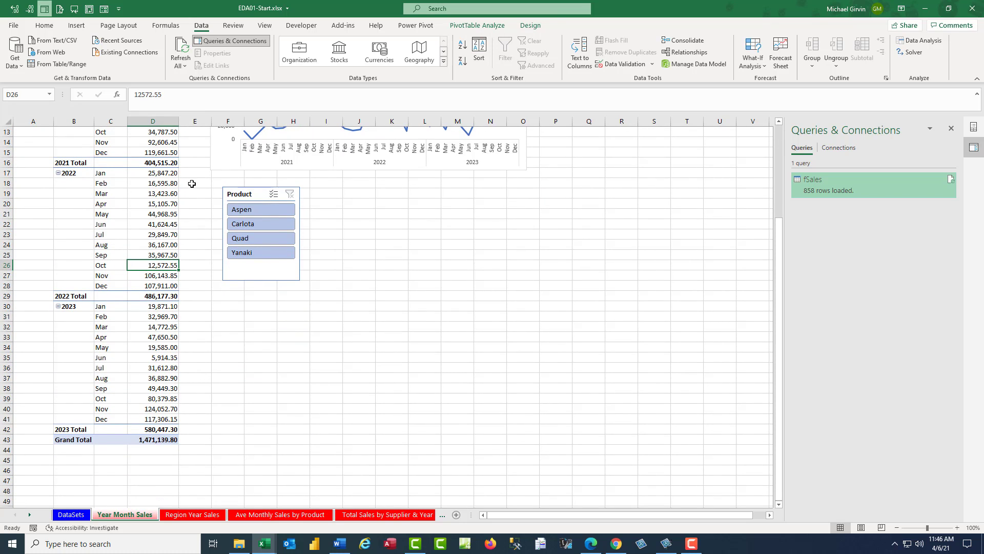
{"action": "left_click", "coordinate": [137, 216]}
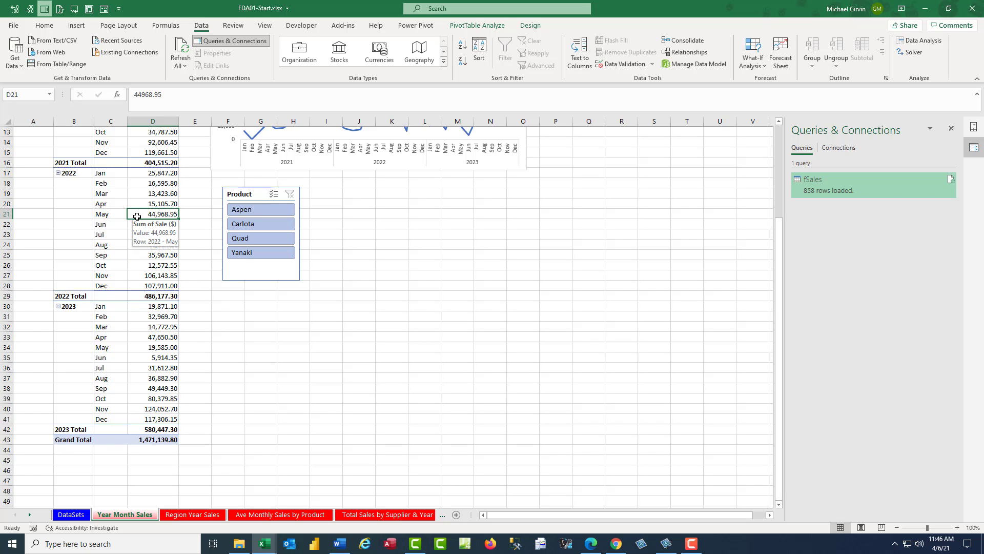
{"action": "right_click", "coordinate": [137, 216]}
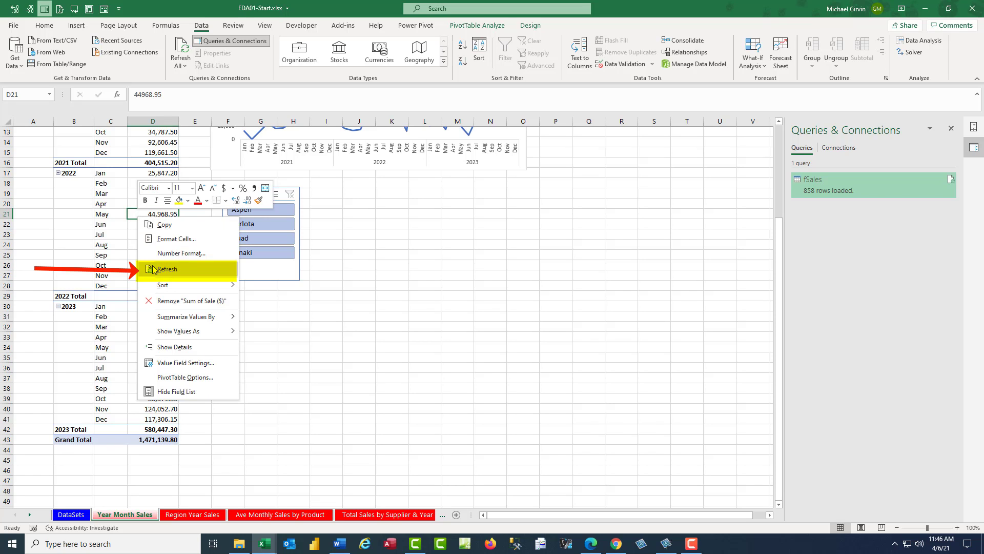
{"action": "left_click", "coordinate": [168, 269]}
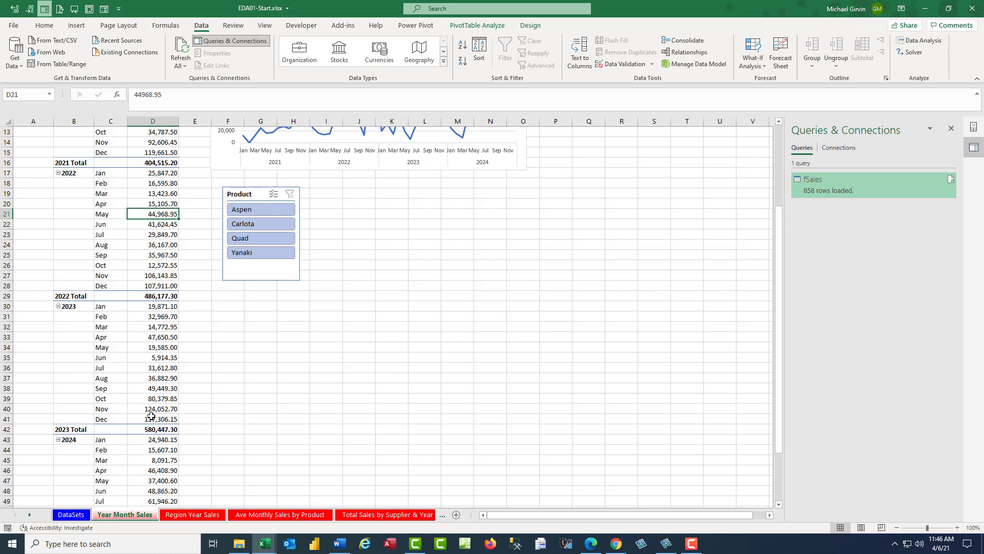
{"action": "scroll", "coordinate": [137, 369], "scroll_direction": "down", "scroll_amount": 4}
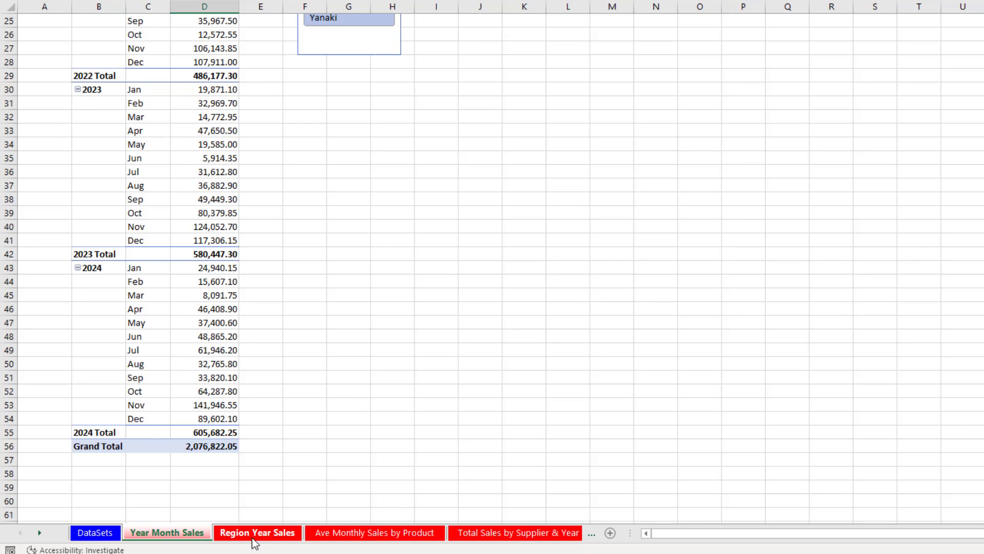
Review the Sale column's XLOOKUP formula in fSales and the region, supplier and average monthly sales report sheets.
{"action": "left_click", "coordinate": [252, 537]}
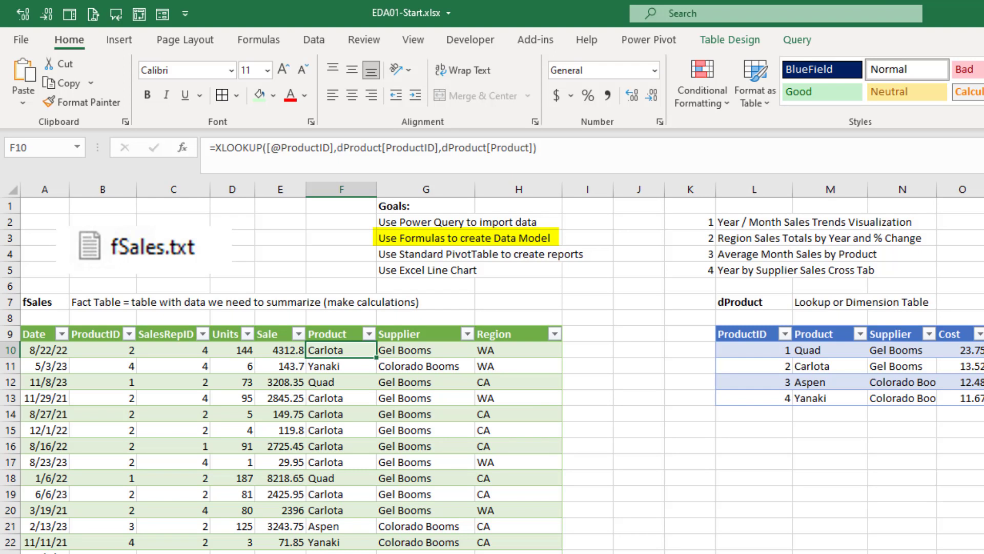
{"action": "double_click", "coordinate": [287, 353]}
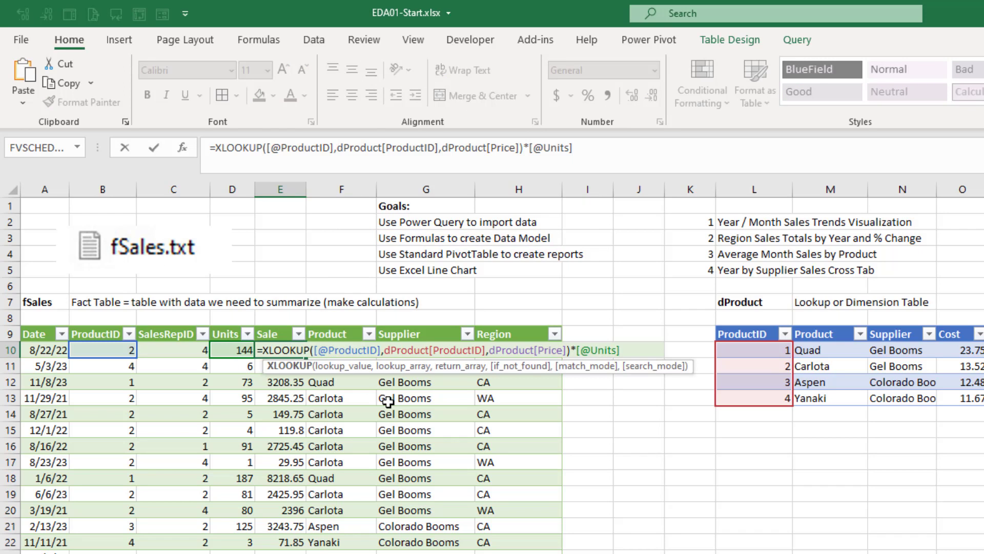
{"action": "key", "text": "Escape"}
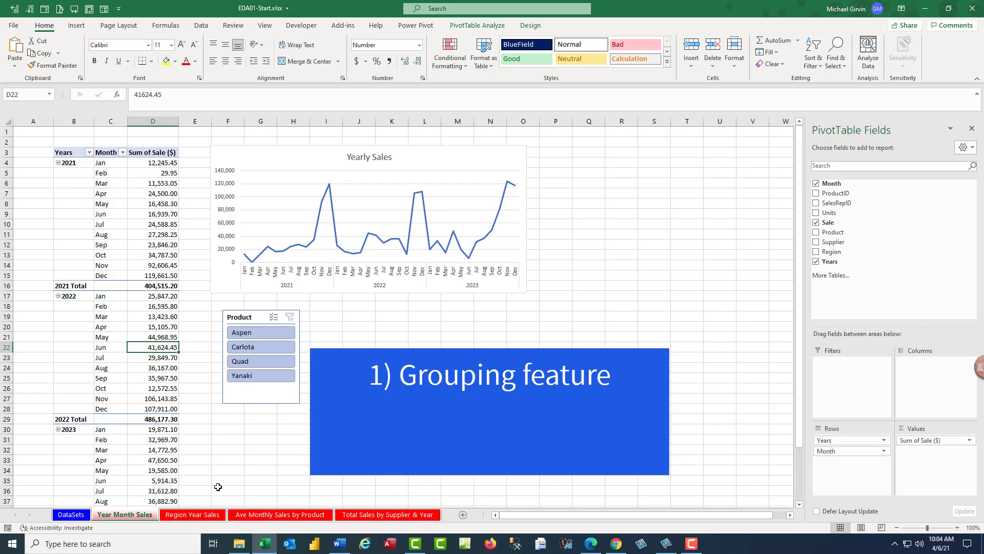
{"action": "left_click", "coordinate": [192, 514]}
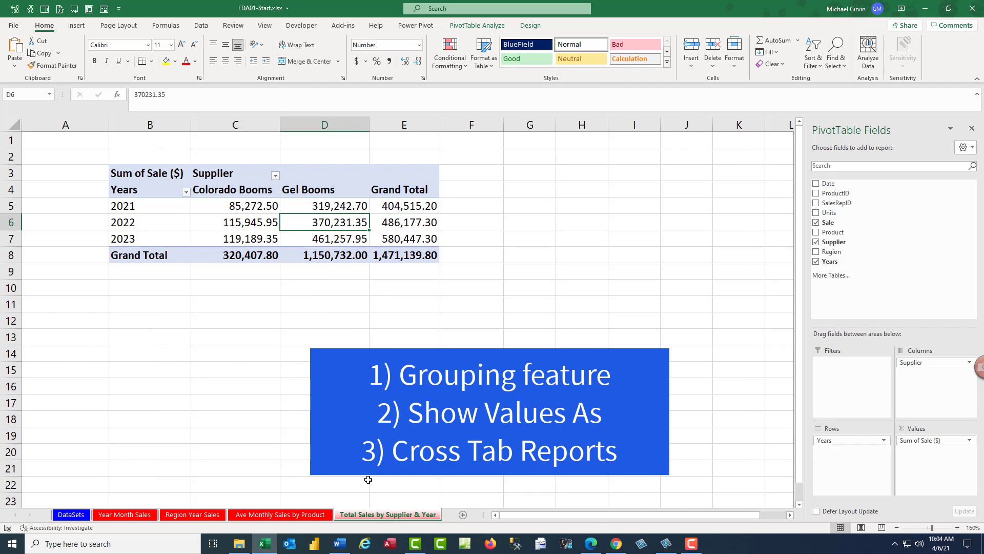
{"action": "left_click", "coordinate": [280, 514]}
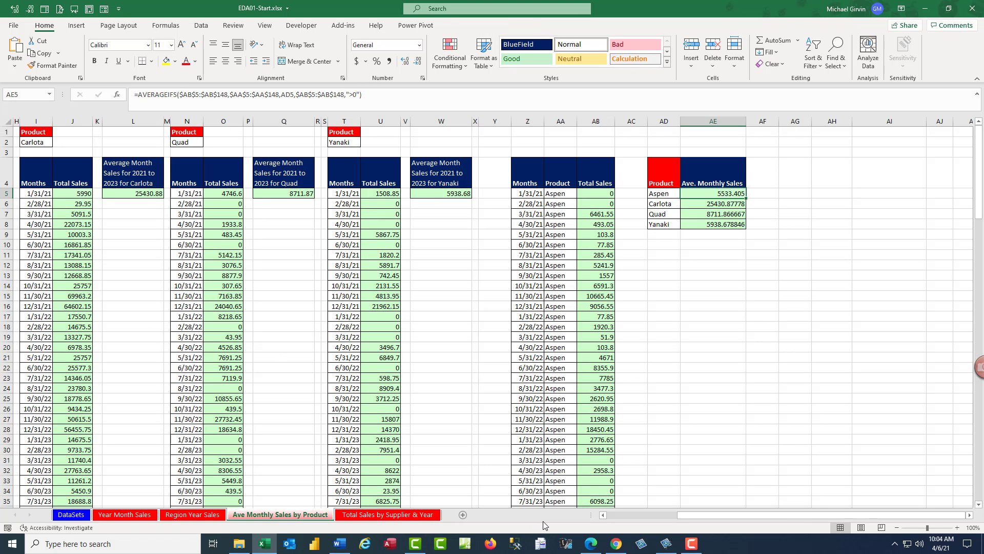